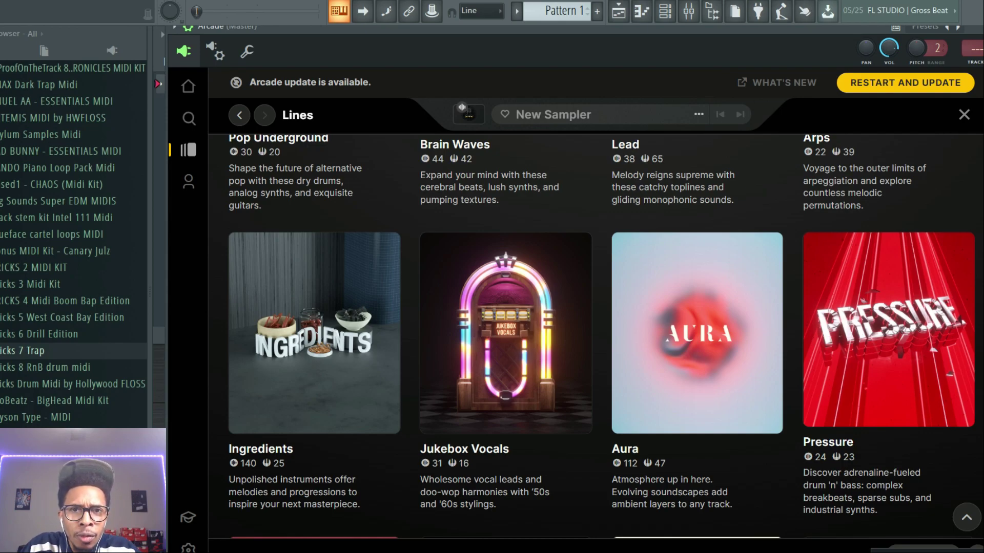
Step: Bring up Arcade's sampler search page and move the plugin window down to uncover the playlist and channel rack
mouse_move(828, 32)
mouse_down()
mouse_move(766, 365)
mouse_move(882, 143)
mouse_move(853, 38)
mouse_move(829, 20)
mouse_up()
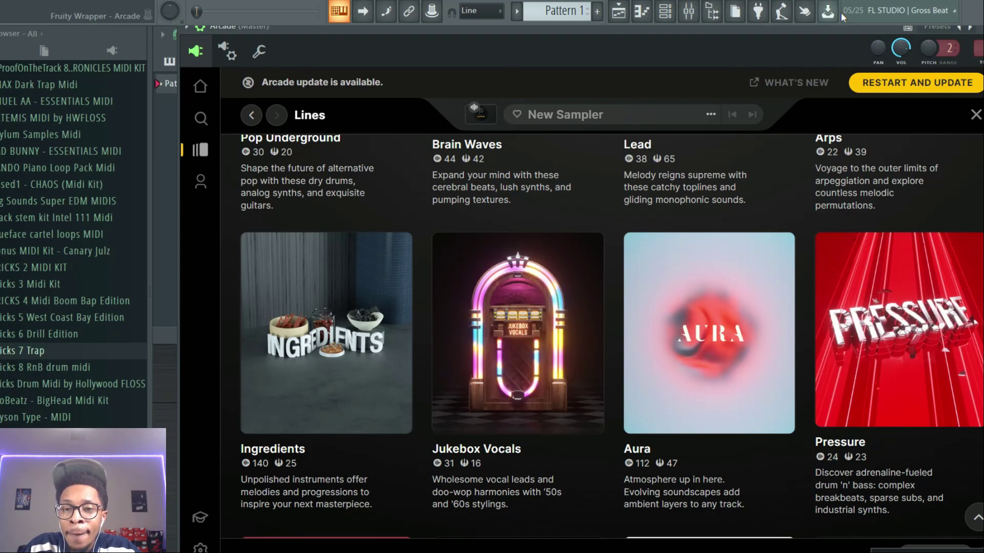
mouse_move(524, 362)
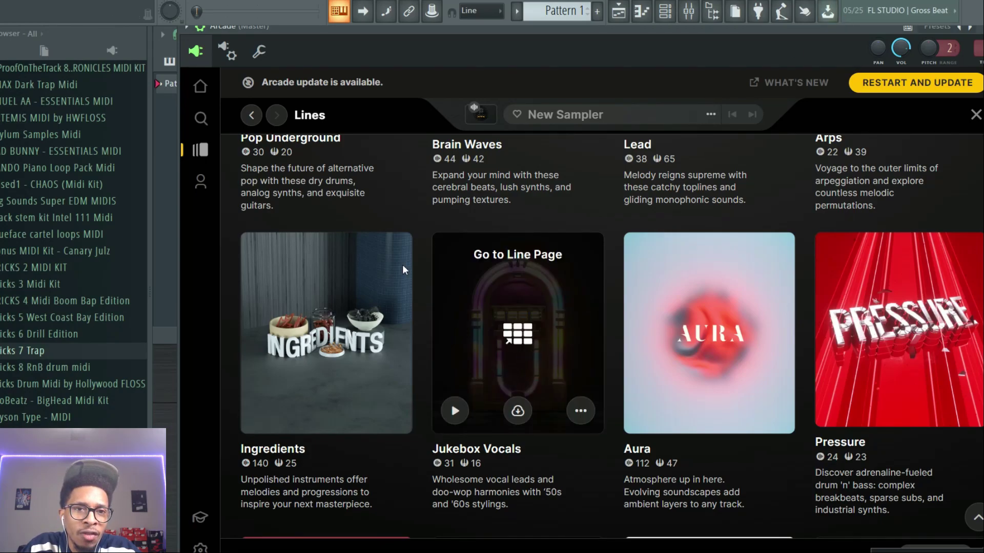
click(201, 122)
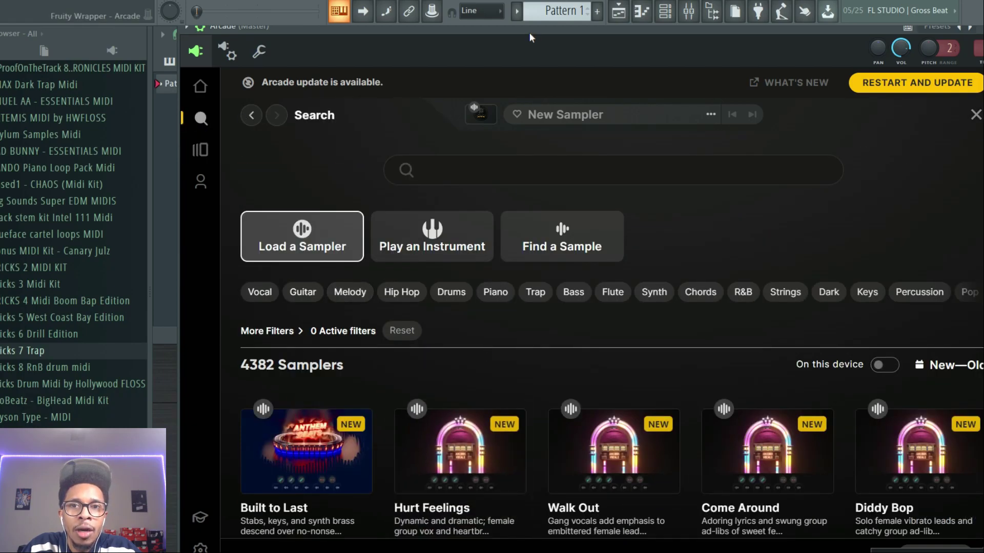
drag(525, 26, 734, 390)
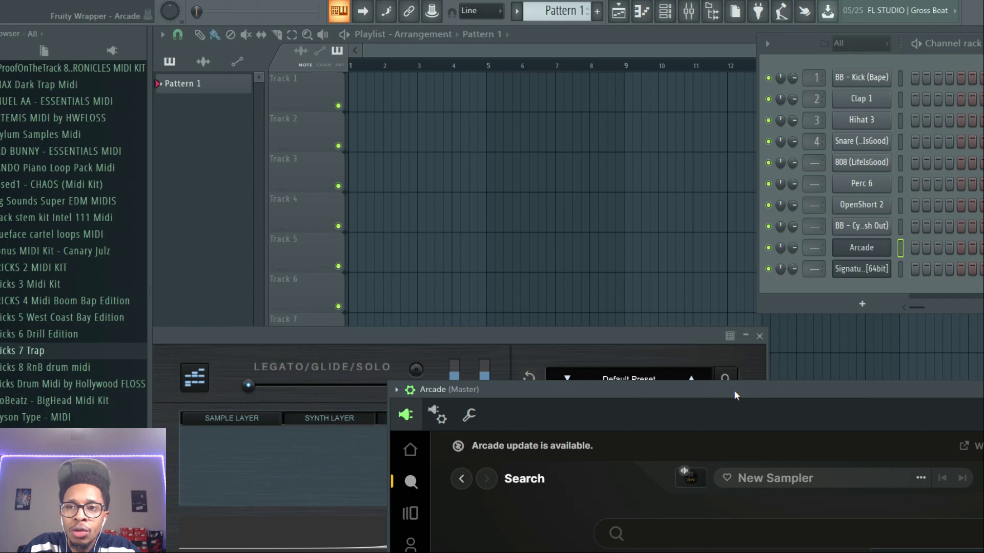
Step: Open the piano roll for the Signature Rnb Plugin 4 channel and set its scale highlighting root note to F
click(902, 272)
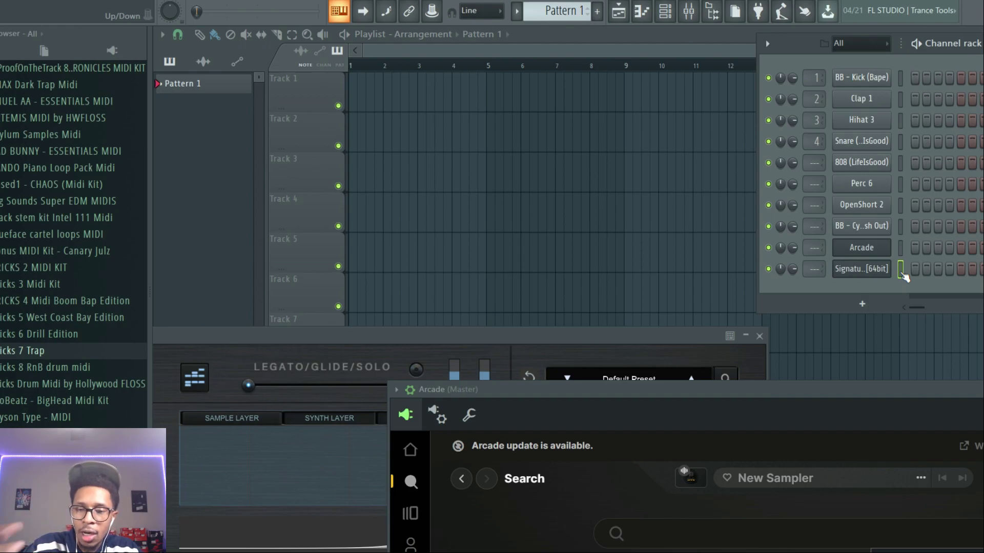
key(F7)
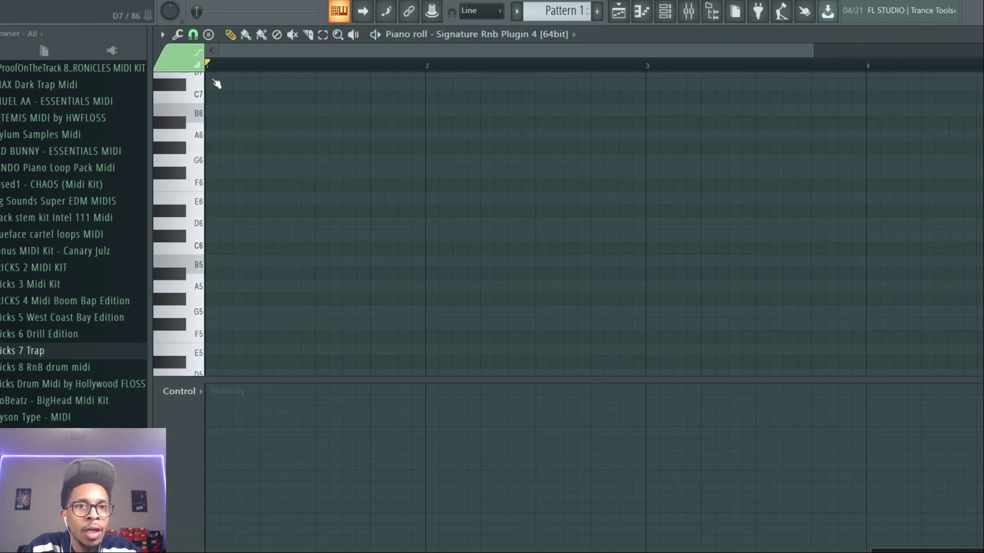
click(163, 35)
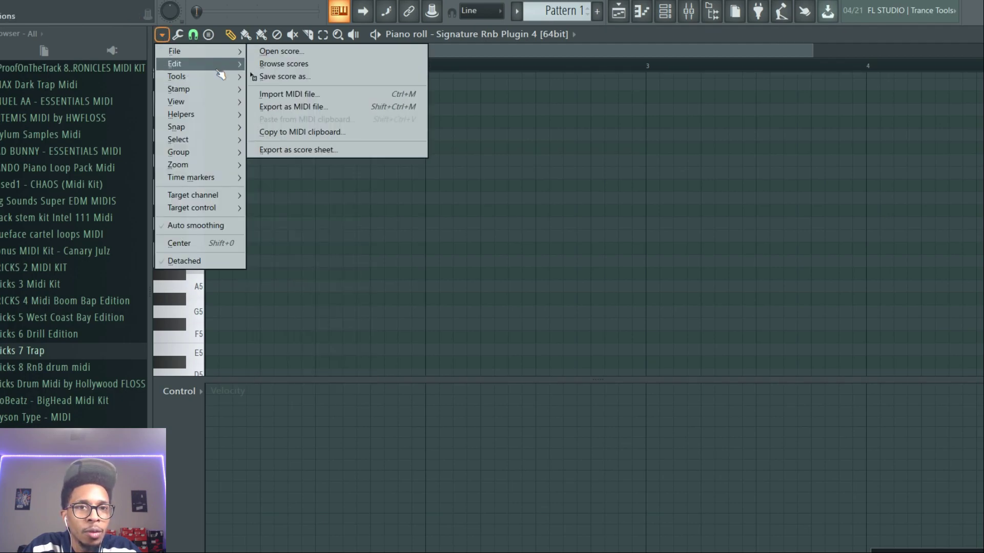
mouse_move(218, 81)
mouse_move(231, 119)
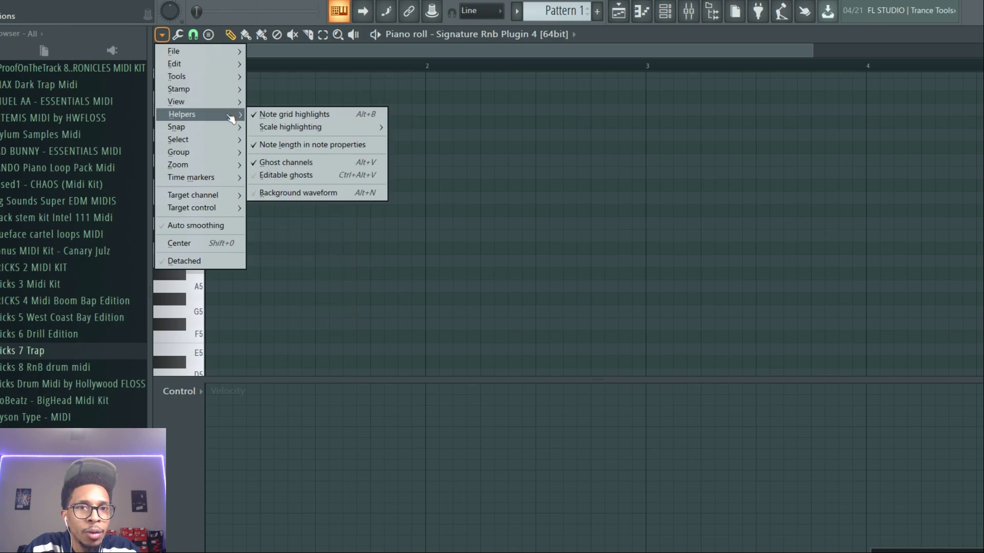
mouse_move(302, 128)
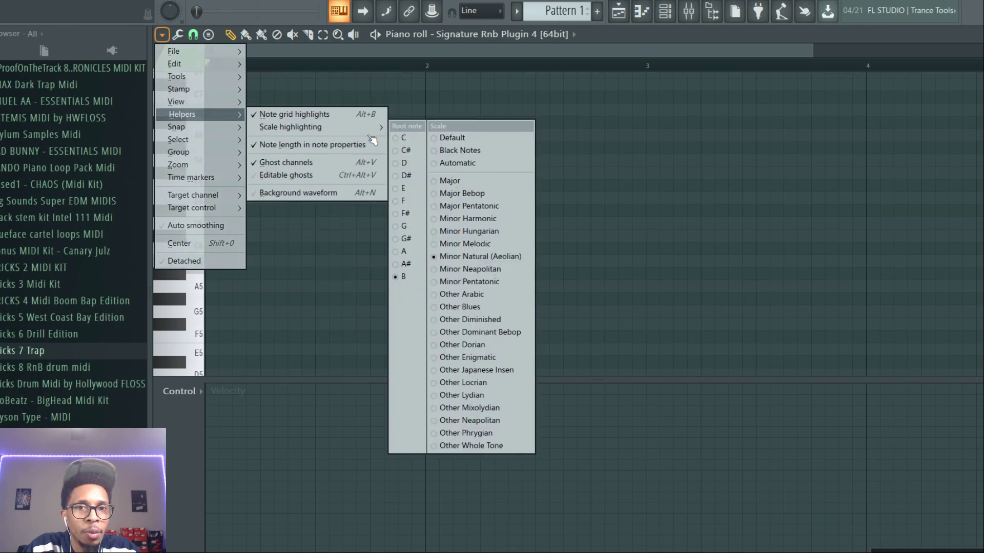
click(407, 203)
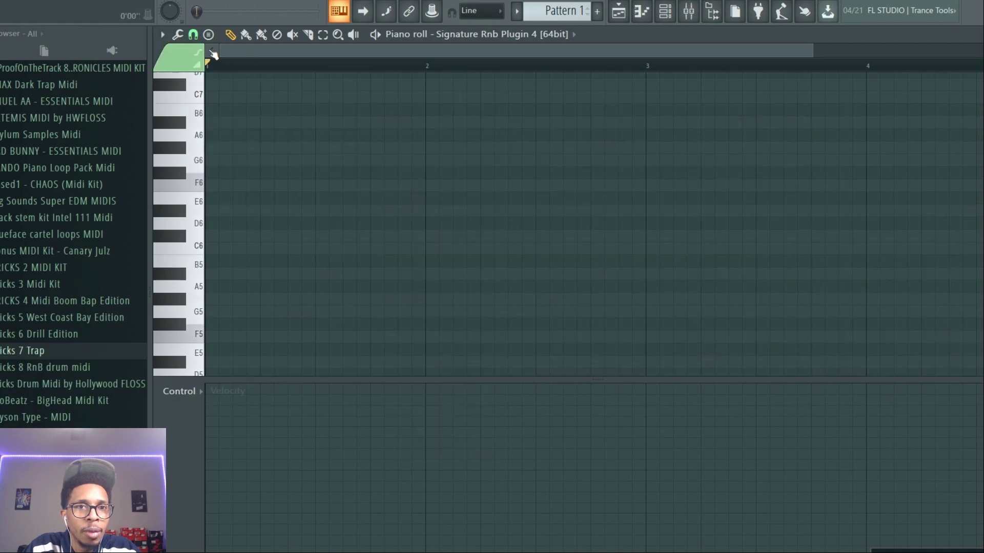
click(162, 34)
mouse_move(185, 114)
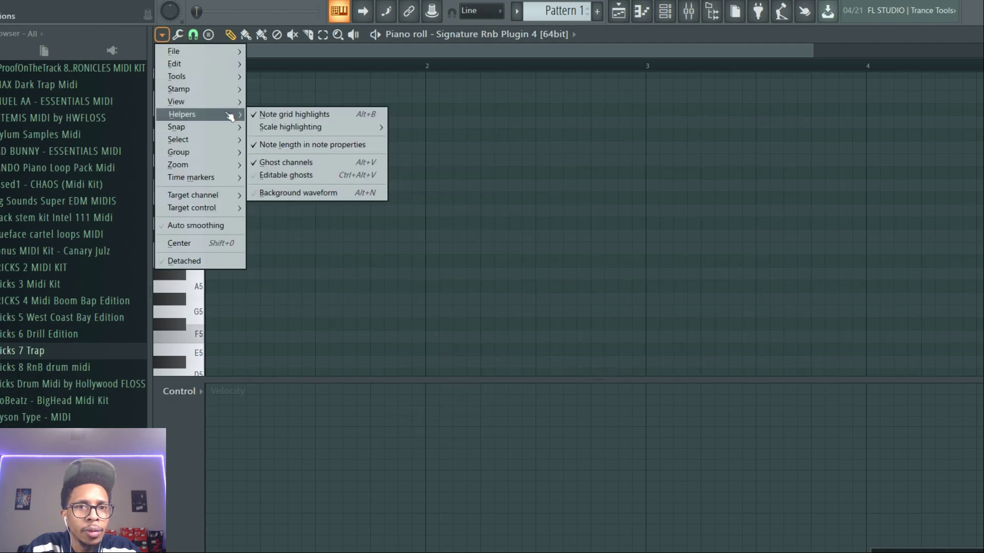
mouse_move(383, 129)
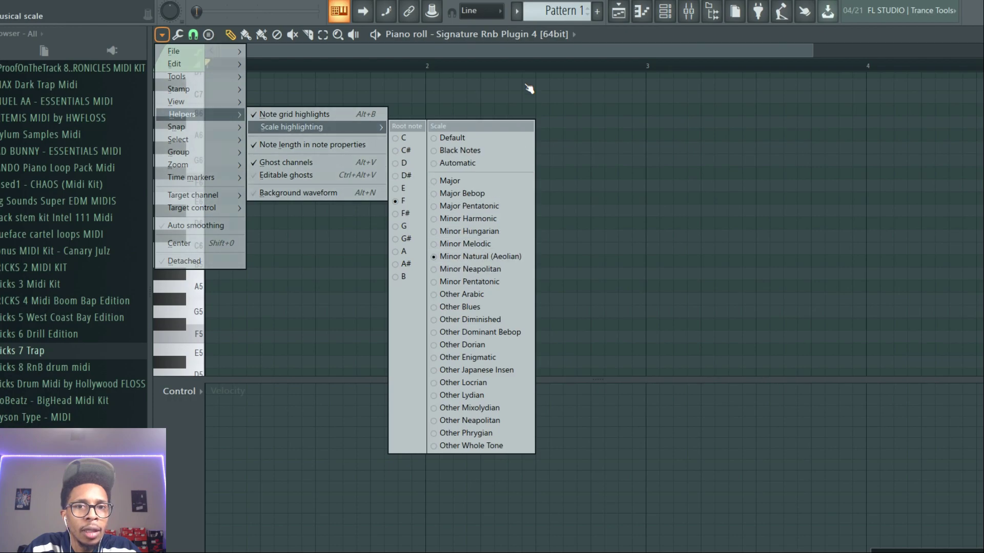
click(585, 57)
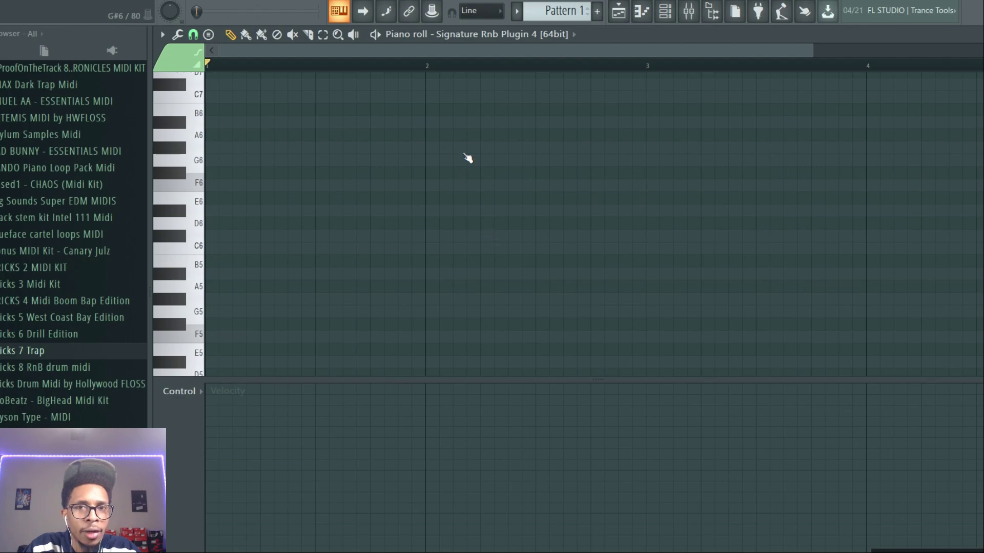
Step: Draw the first chord in bar 1 with one-bar notes F5, G#5 and C6 over an F4 bass note
drag(813, 50, 983, 44)
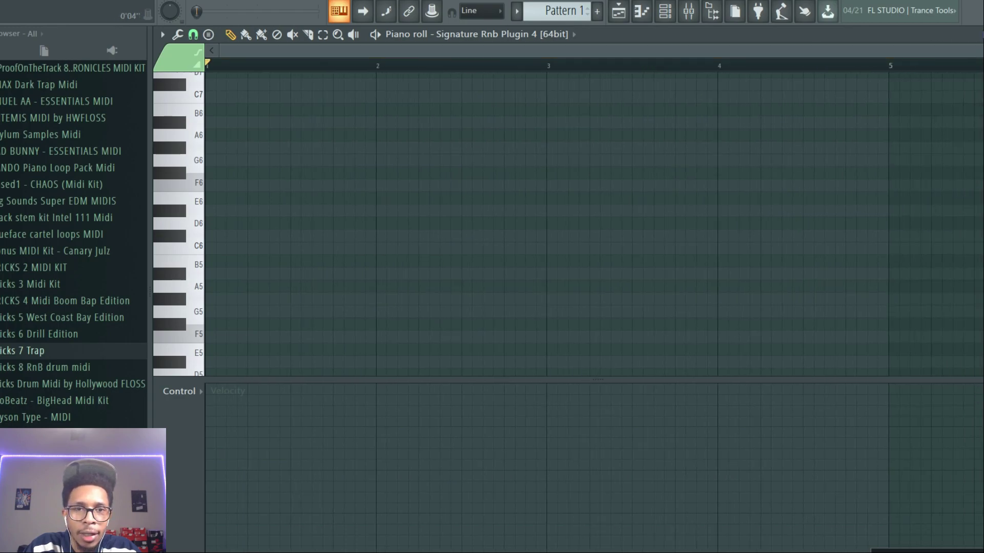
click(211, 338)
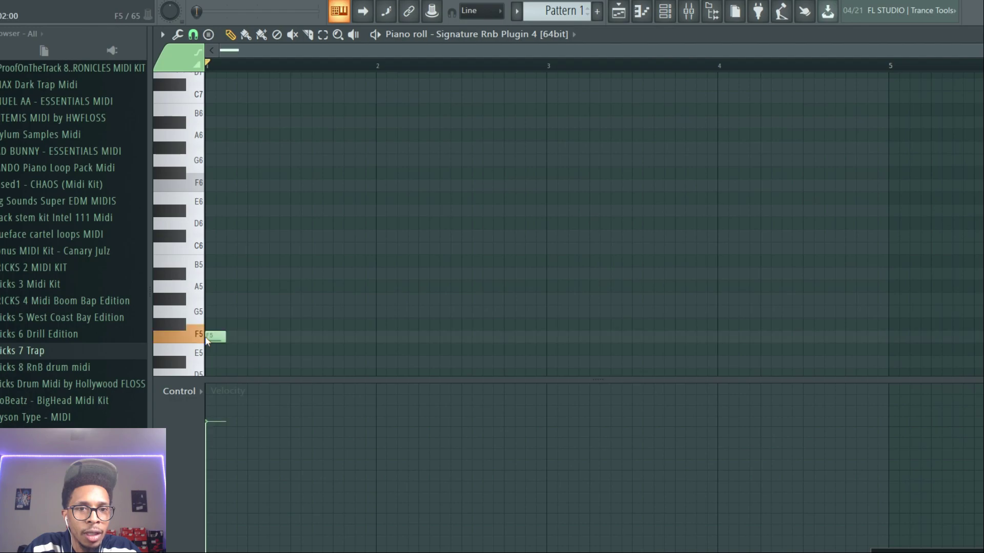
drag(224, 337, 373, 336)
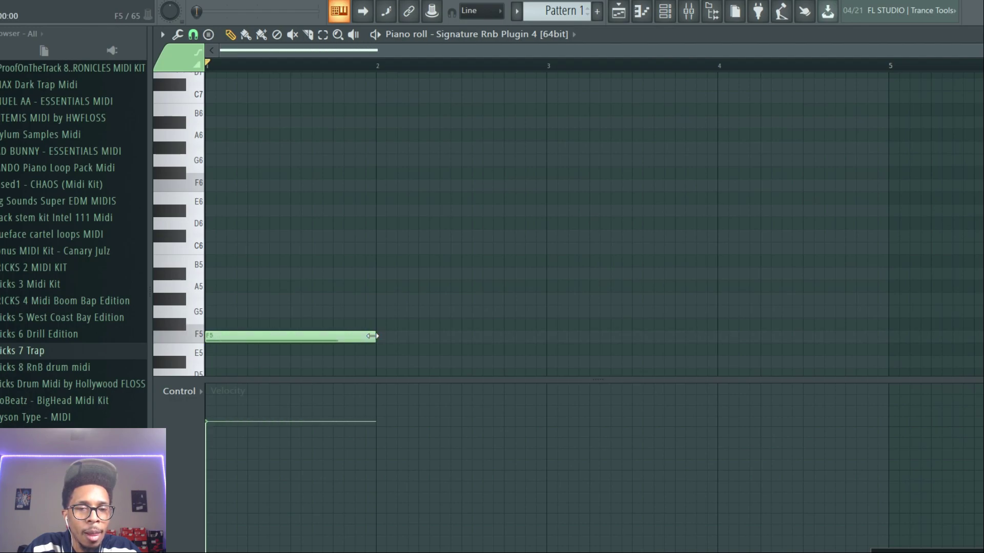
scroll(373, 337, up, 1)
scroll(373, 336, down, 6)
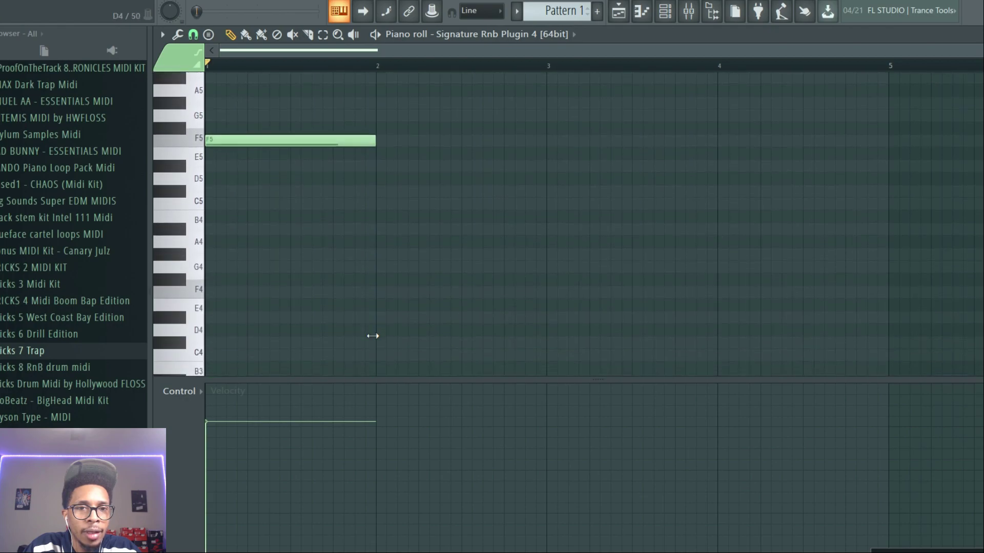
click(210, 291)
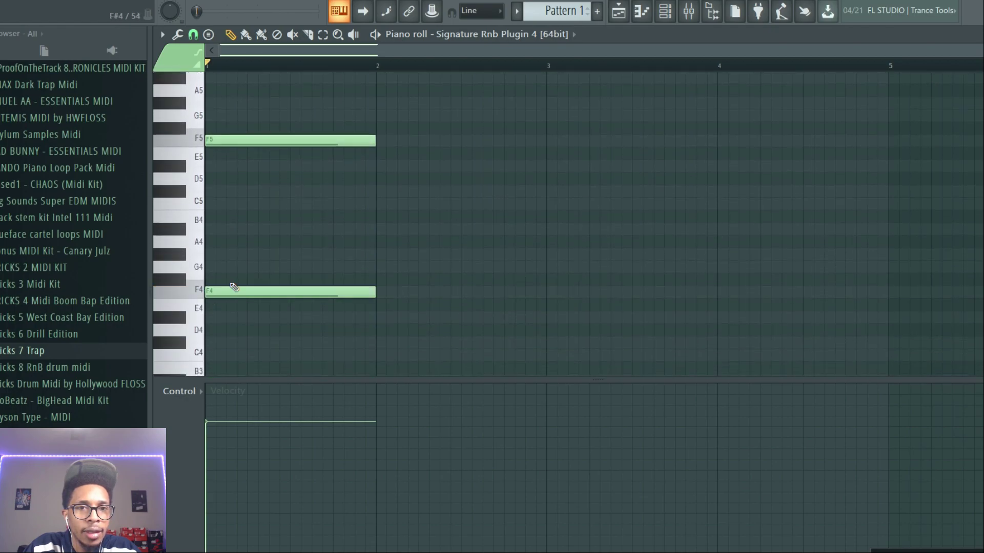
scroll(211, 287, up, 4)
click(211, 246)
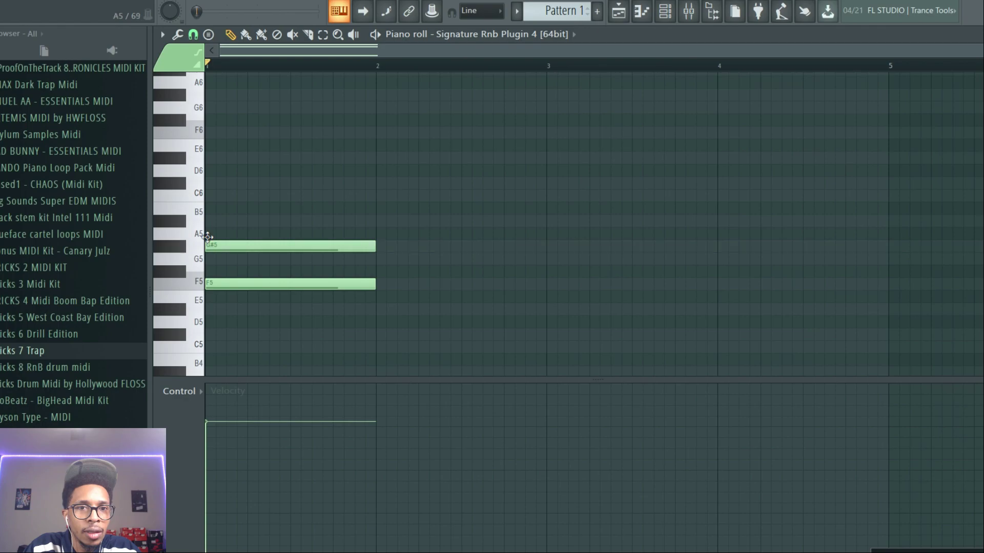
click(211, 196)
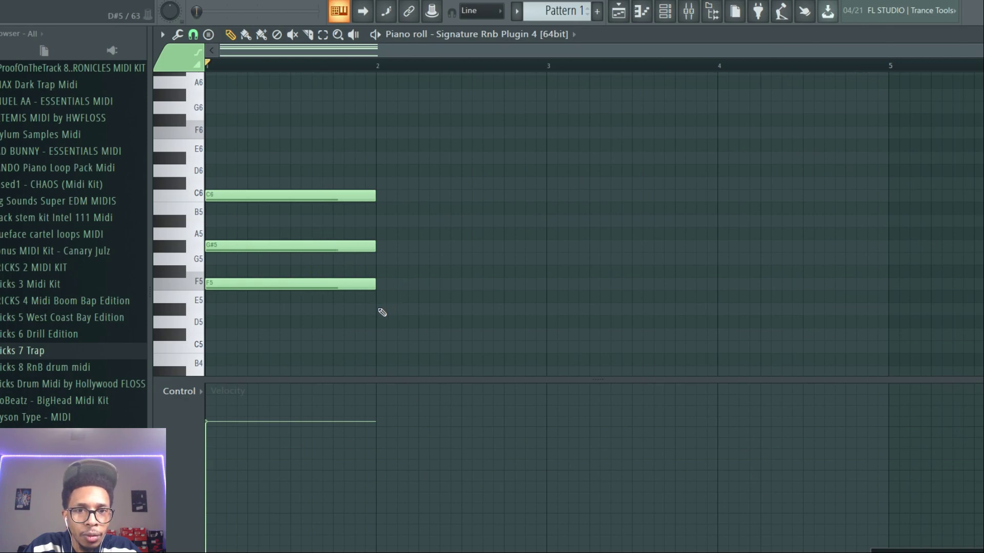
Step: Add the second chord in bar 2 with one-bar notes D#5, G5 and A#5 over a D#4 bass note
click(380, 309)
click(380, 259)
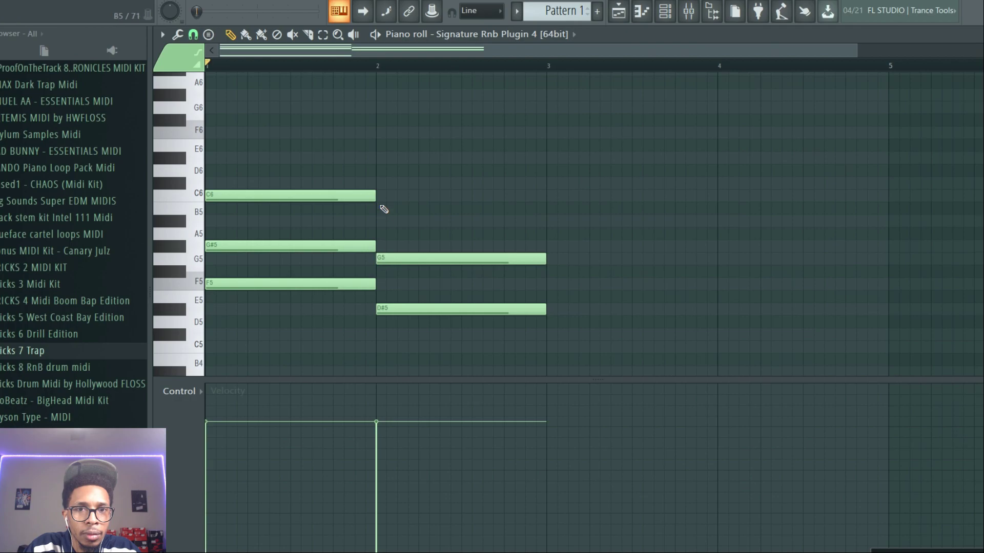
click(380, 222)
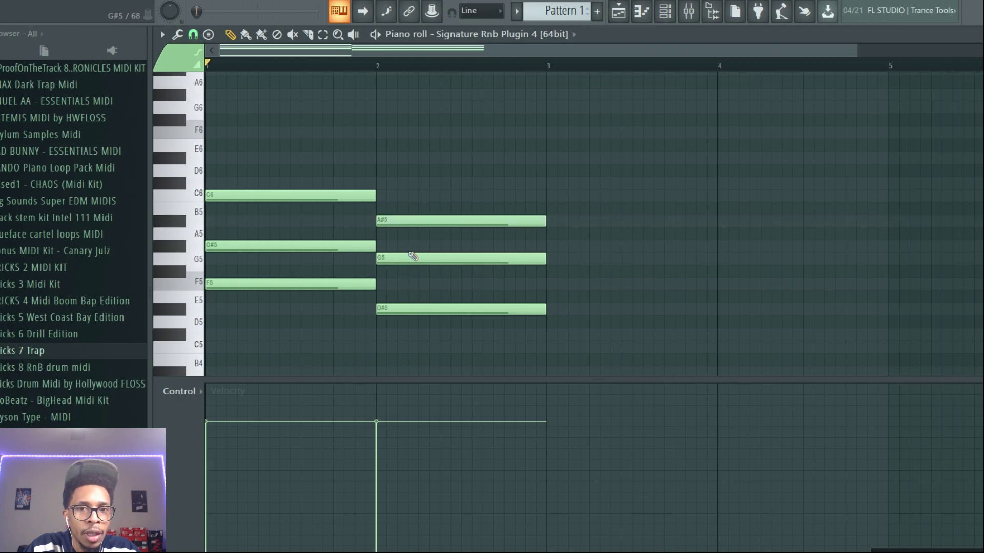
scroll(534, 328, down, 5)
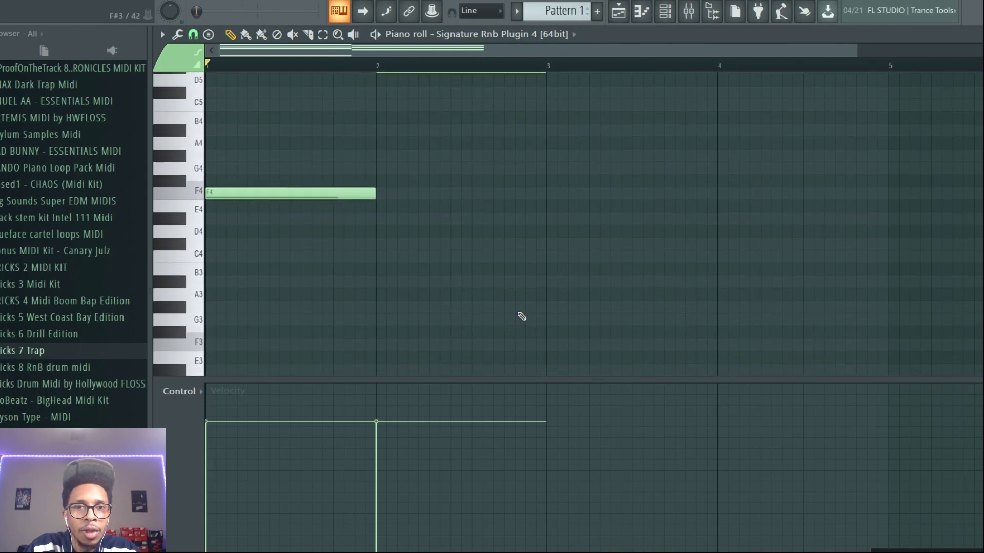
click(380, 245)
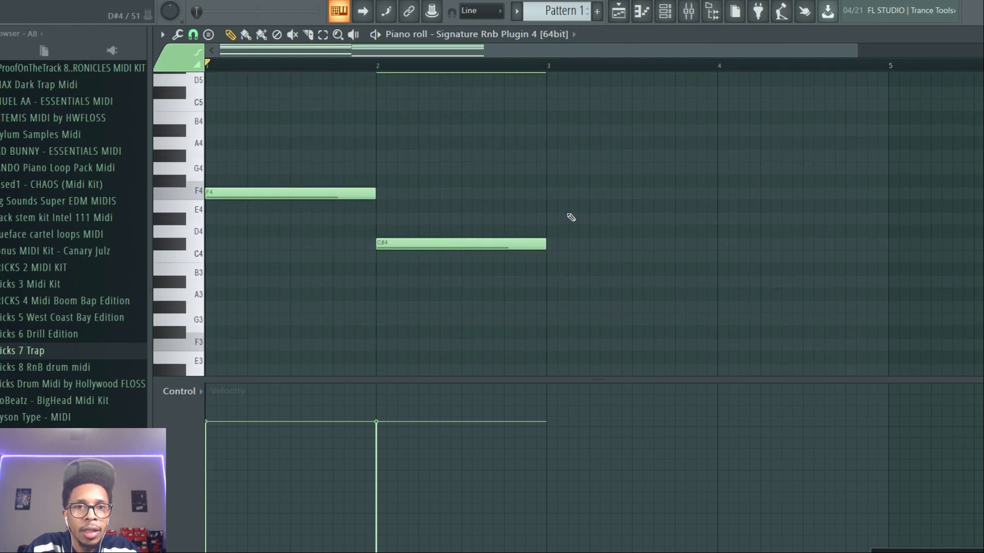
scroll(551, 224, up, 2)
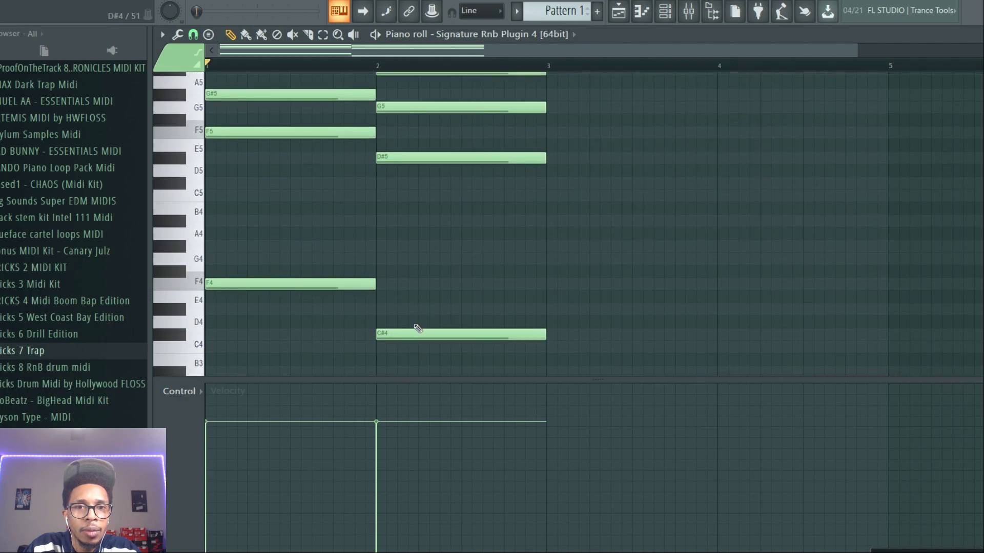
click(407, 338)
drag(407, 338, 407, 308)
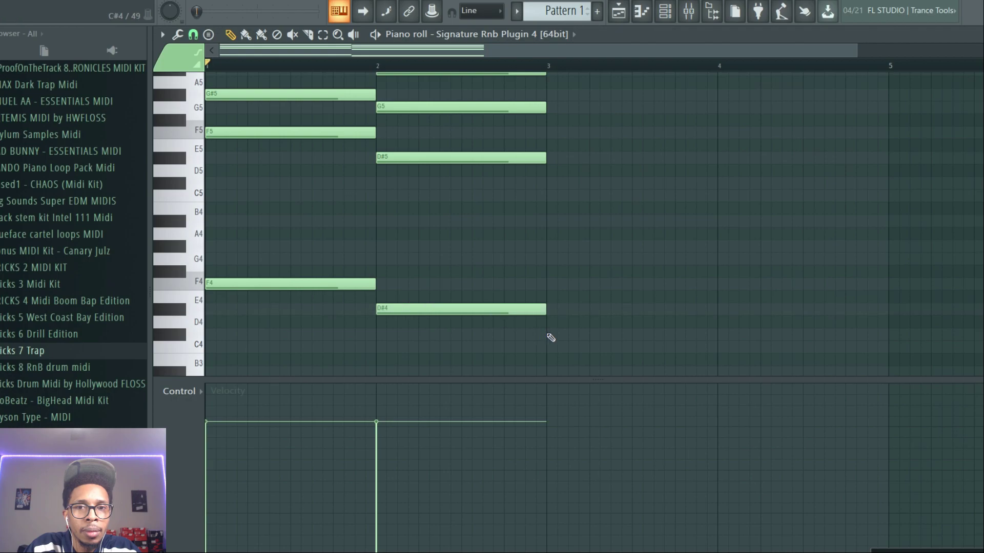
Step: Add the third chord in bar 3 with one-bar notes C5, D#5 and G5 over a C4 bass note
click(549, 335)
click(551, 187)
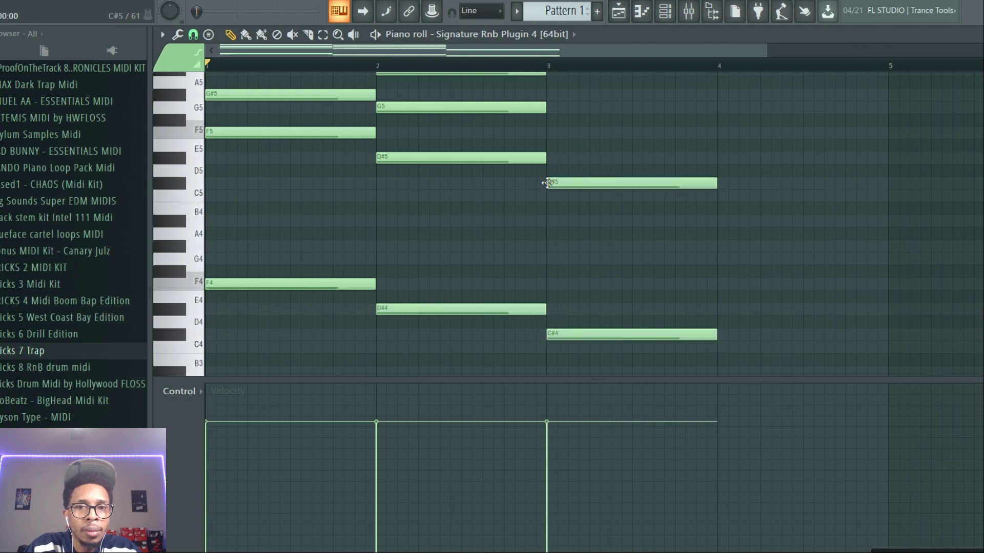
drag(559, 338, 567, 334)
drag(563, 185, 564, 197)
click(560, 160)
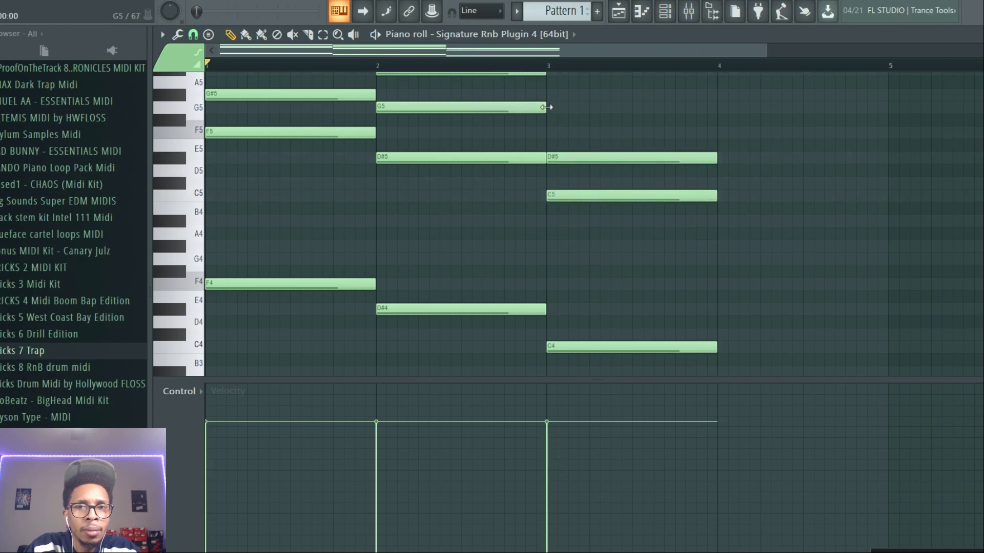
click(548, 107)
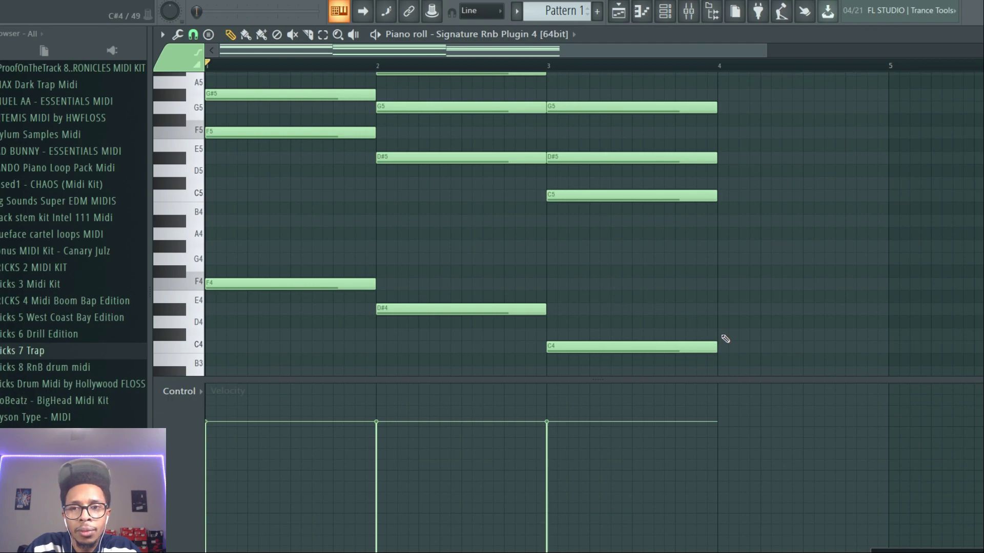
Step: Build the fourth chord in bar 4 from C#4, F4 and G#4, raise it one octave and add a C#4 bass note
click(722, 334)
click(721, 283)
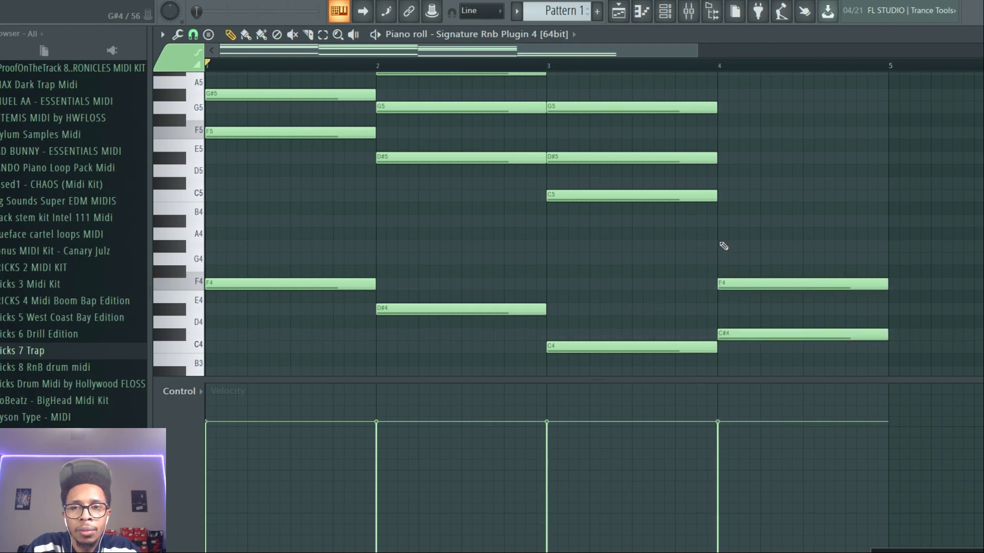
click(723, 246)
drag(750, 352, 754, 219)
key(ctrl+Up)
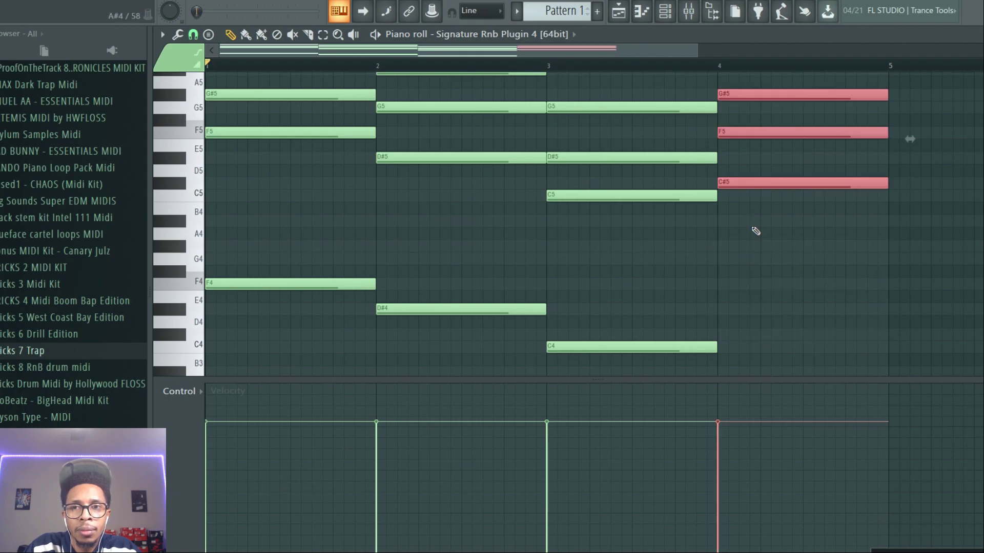
click(724, 334)
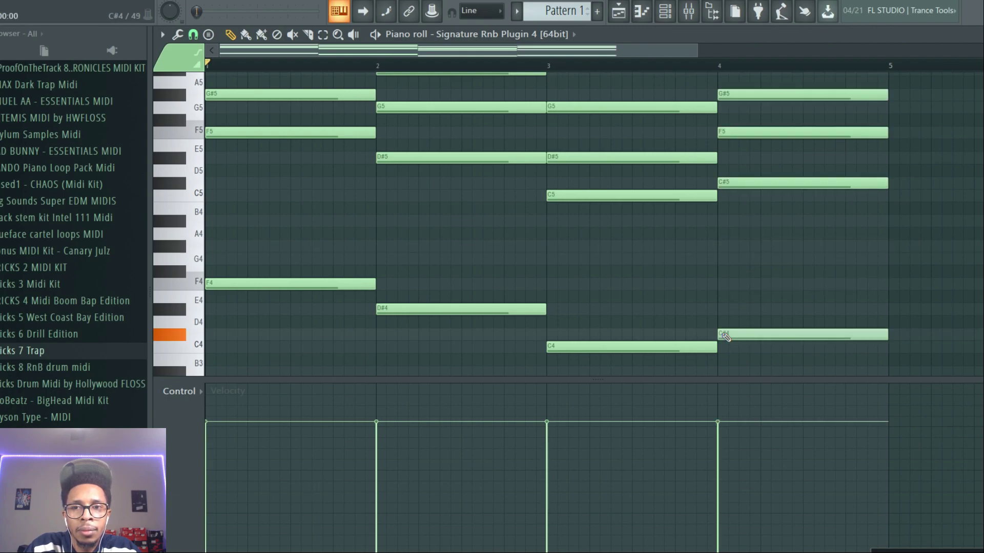
Step: Open the Signature Rnb plugin from the channel rack and move its window up to expose the preset selector and controls
key(F6)
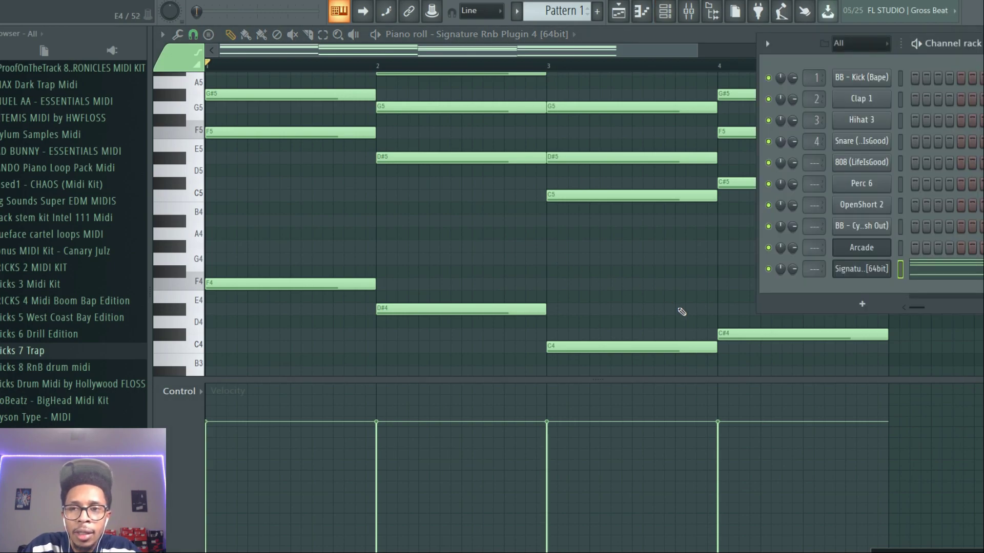
click(874, 270)
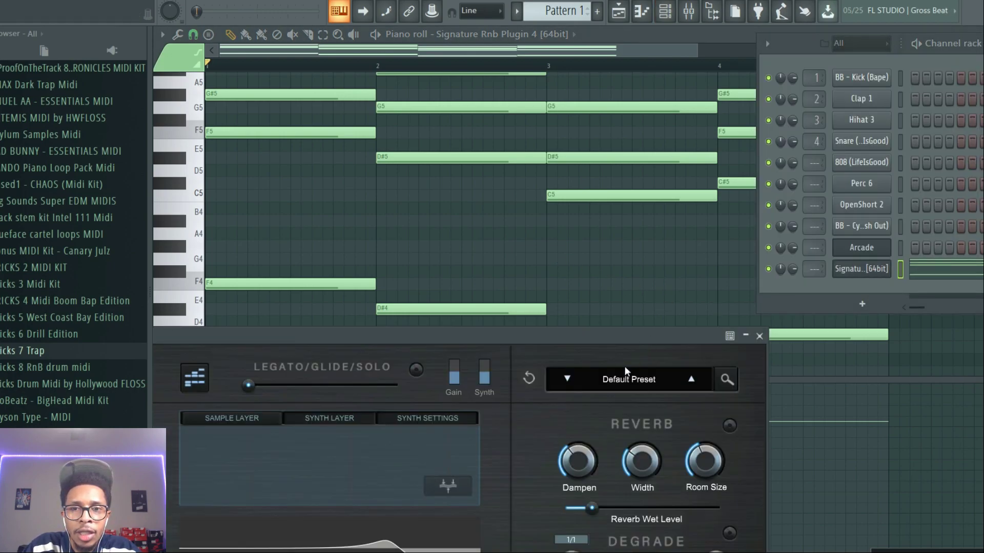
mouse_move(608, 336)
mouse_down()
mouse_move(638, 207)
mouse_move(638, 114)
mouse_move(691, 91)
mouse_move(752, 85)
mouse_move(773, 68)
mouse_up()
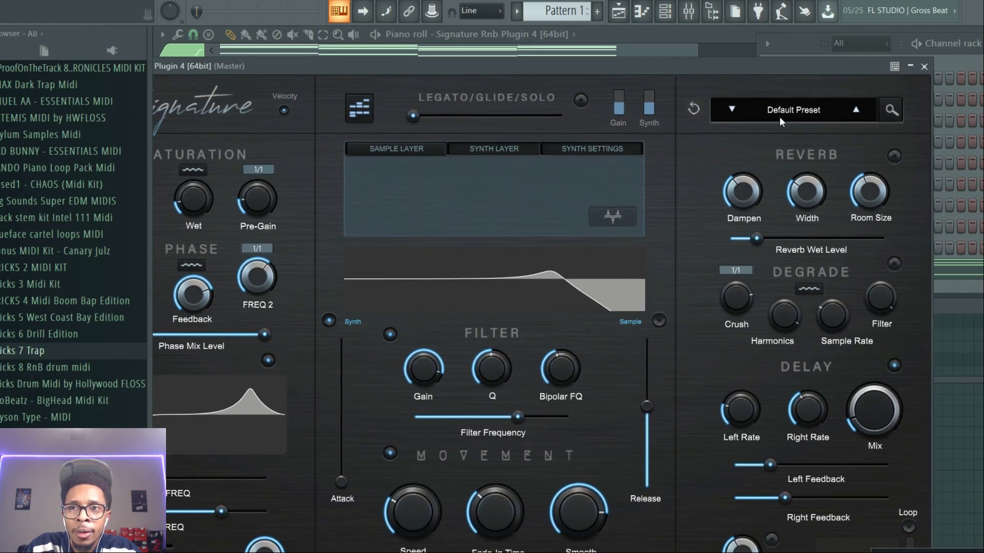
Step: Audition the Moog Filt, Moog lightnib Keys and Moog Meter Maid presets from the Keys category under Instruments while the chords play
click(891, 110)
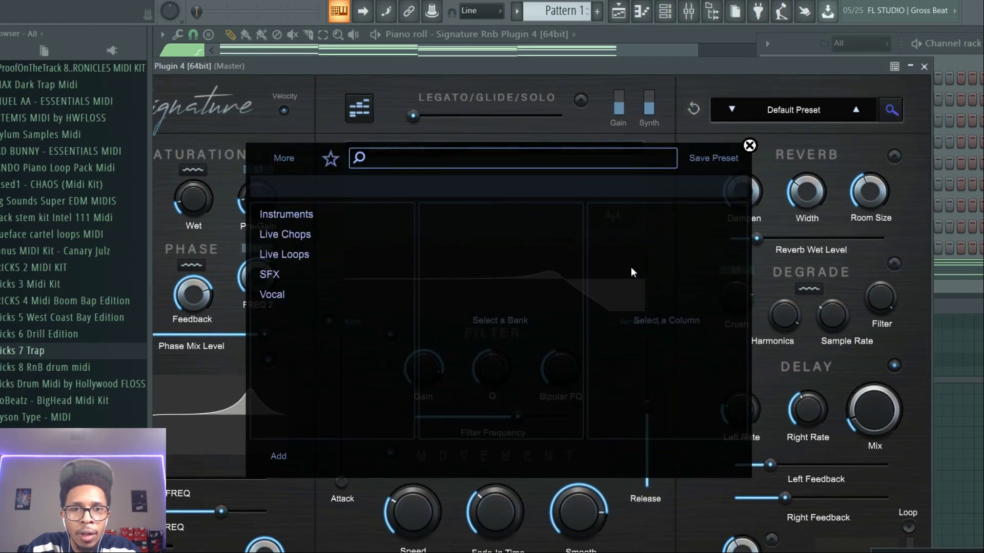
click(308, 215)
click(440, 255)
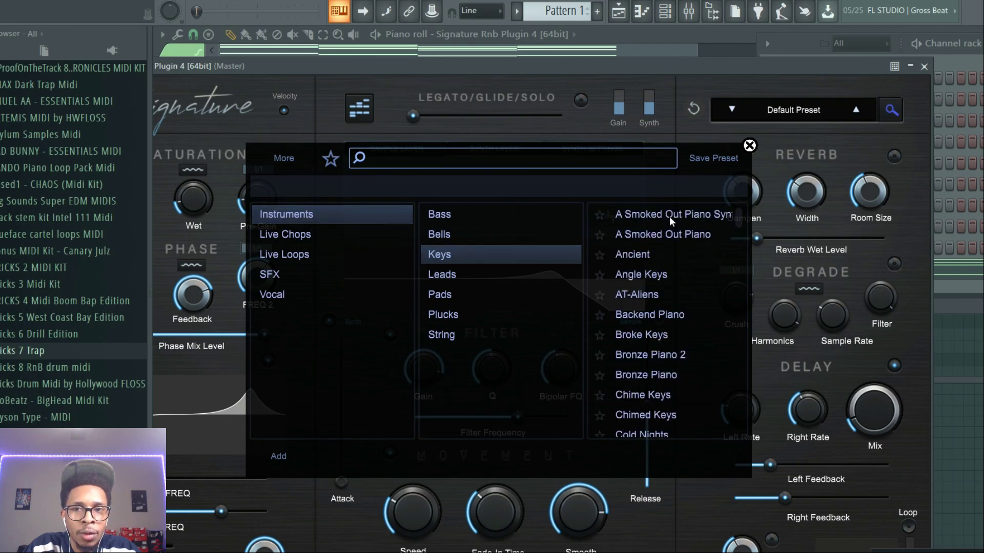
drag(739, 213, 737, 297)
click(651, 305)
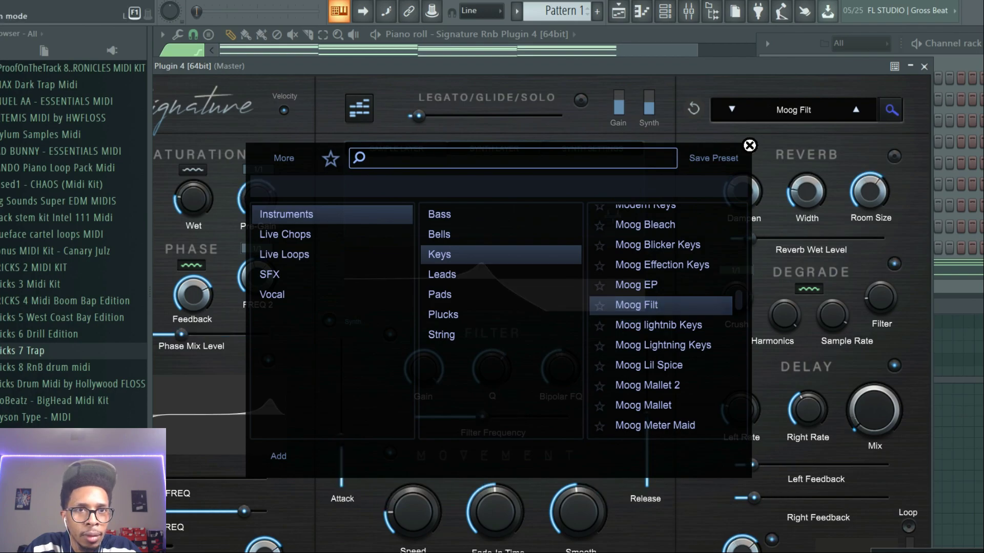
key(space)
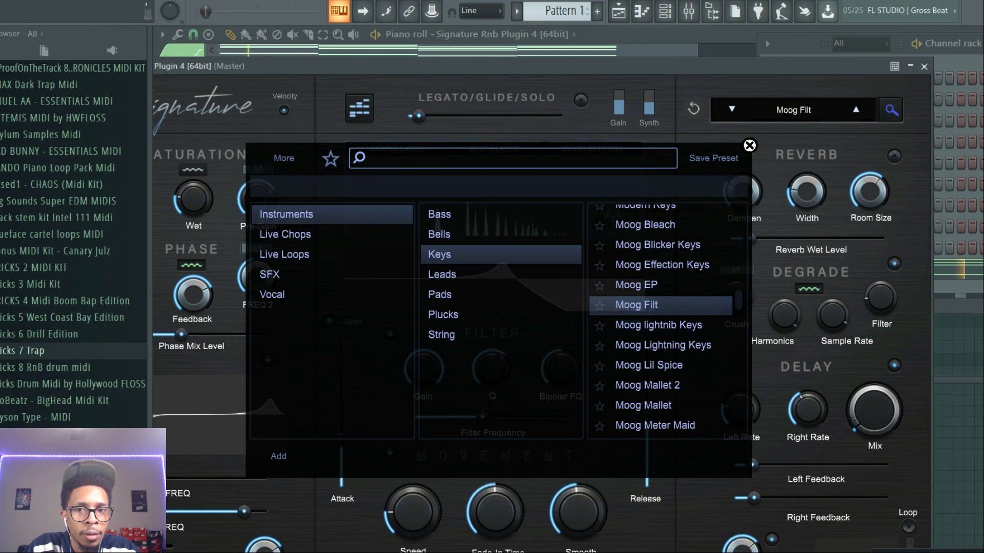
click(648, 330)
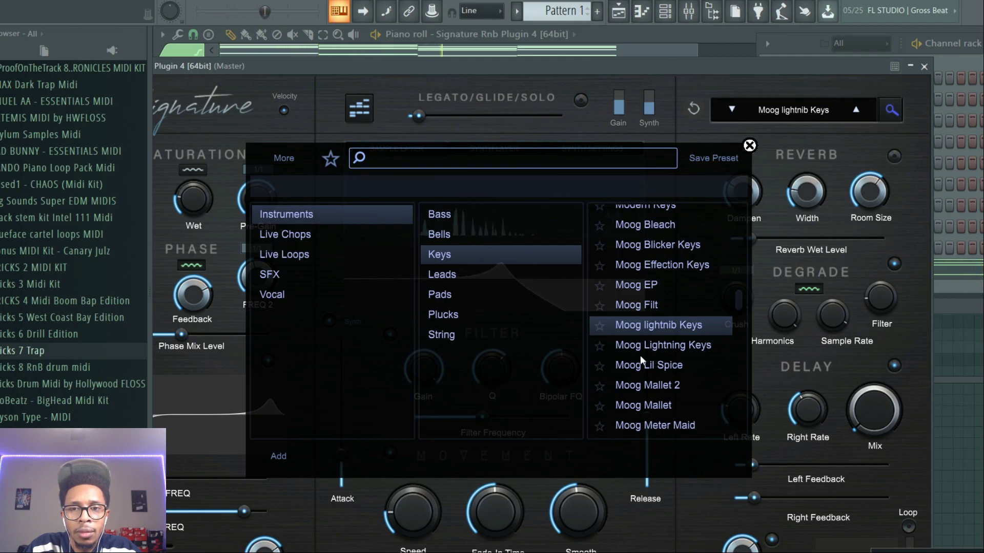
click(660, 426)
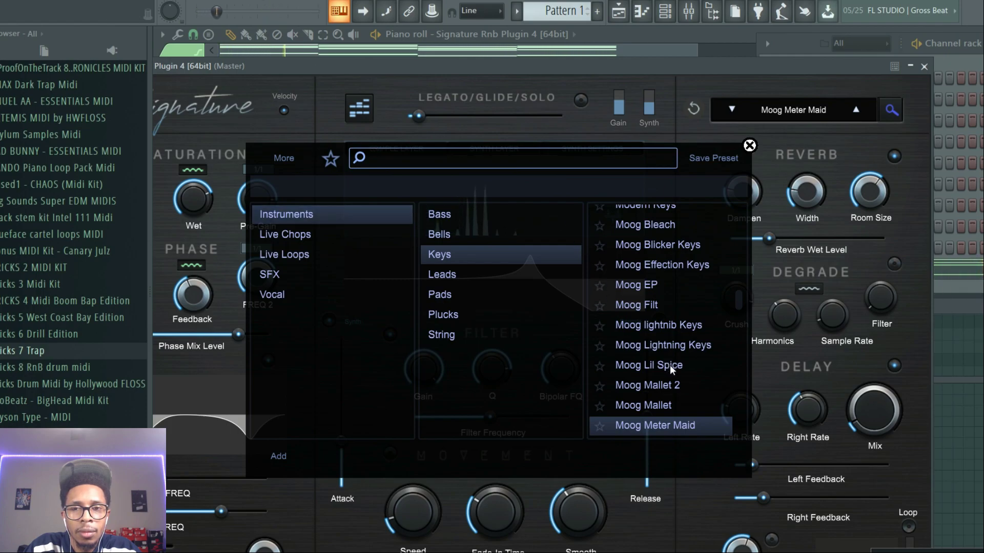
Step: Load the Keys preset Padded Rodes - Tip Phase Rhodes and set the plugin gain to 7.0 dB
drag(740, 304, 742, 361)
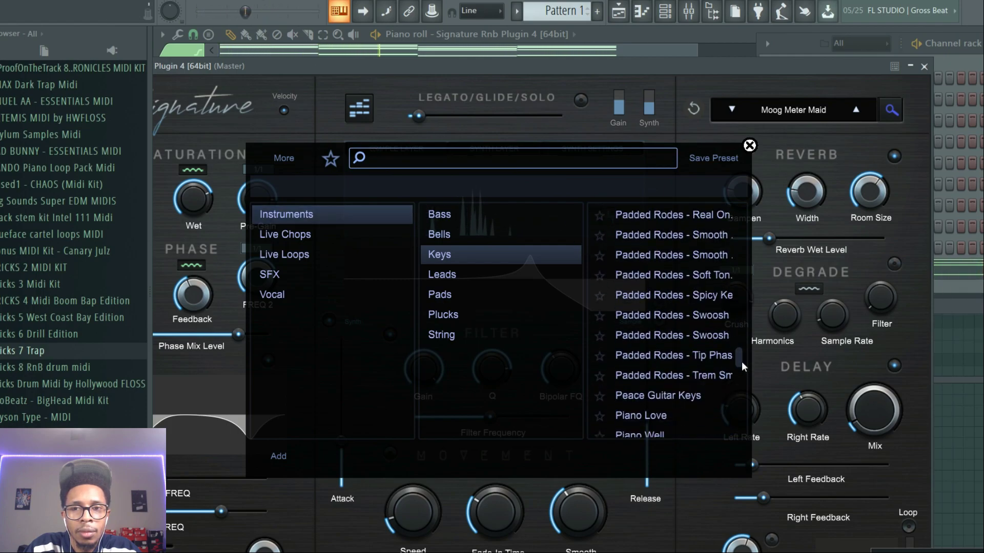
click(713, 358)
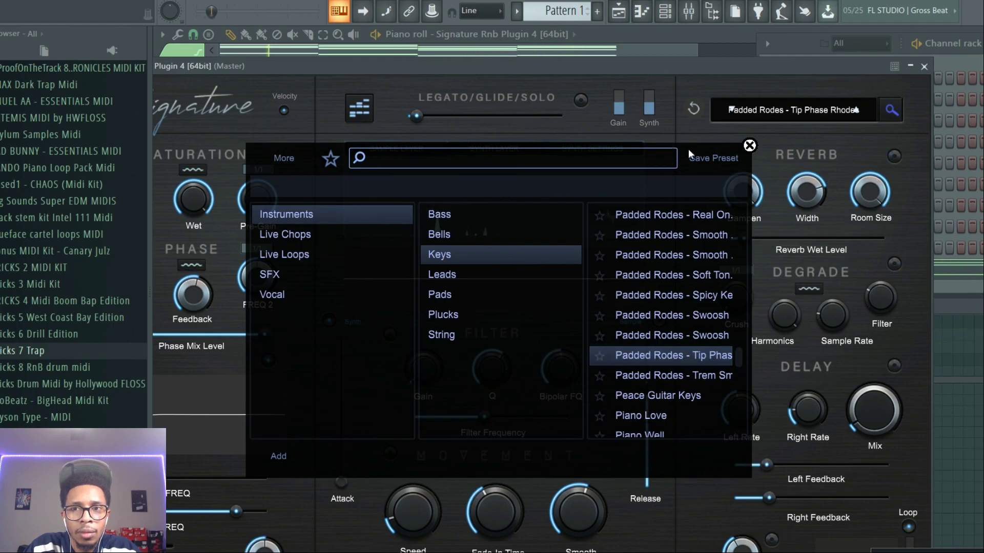
drag(621, 103, 622, 100)
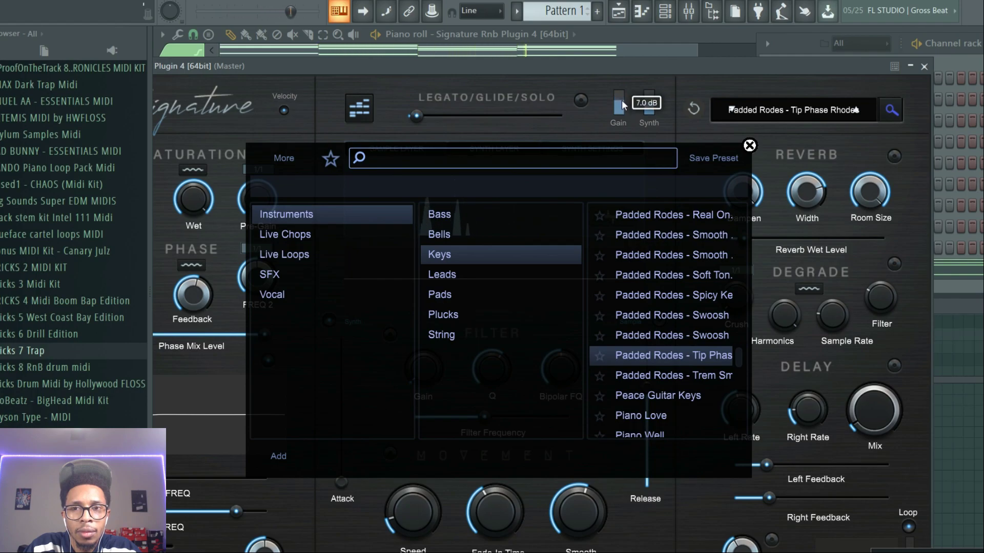
Step: Return to the Signature Rnb piano roll, stop playback and duplicate the whole four-bar progression so the copy starts at bar 5
click(948, 293)
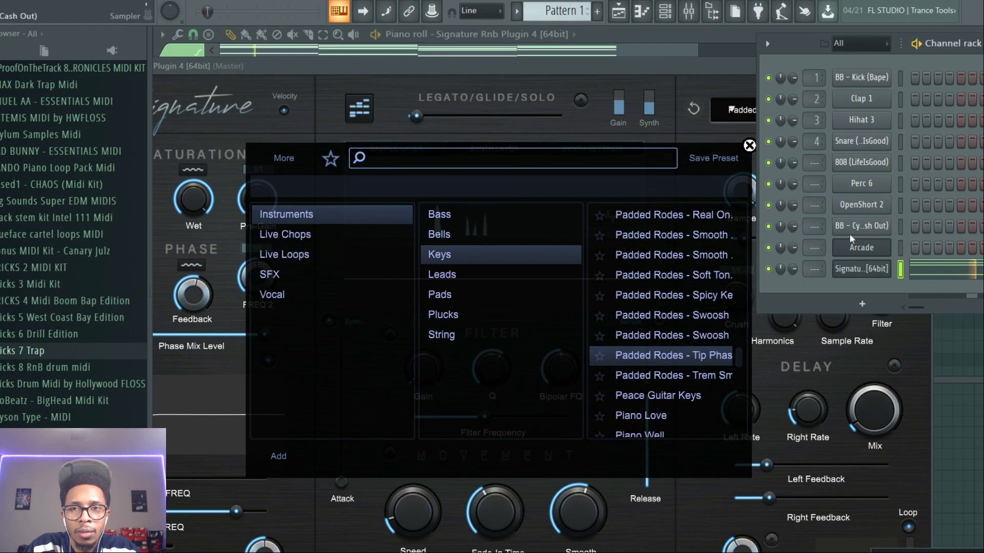
click(915, 272)
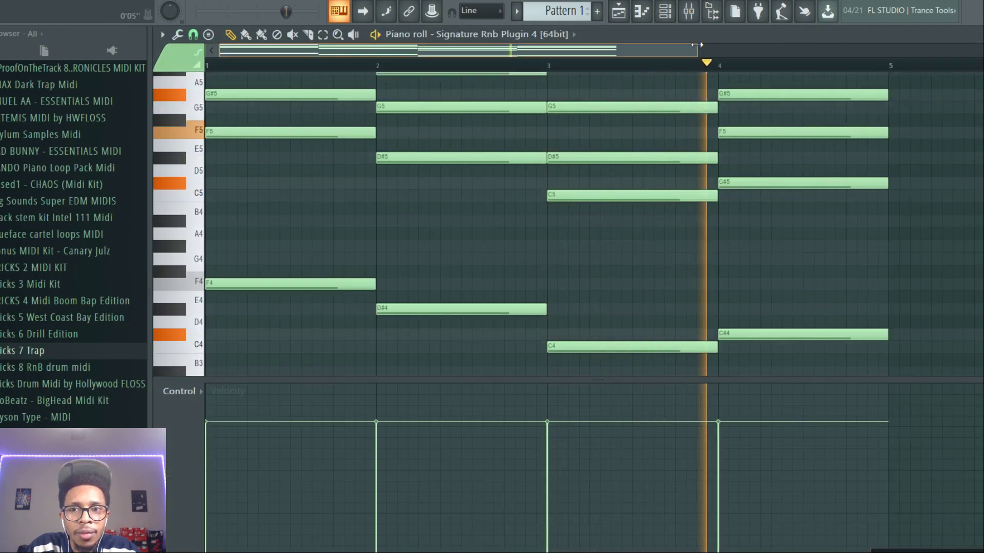
drag(699, 50, 832, 8)
key(space)
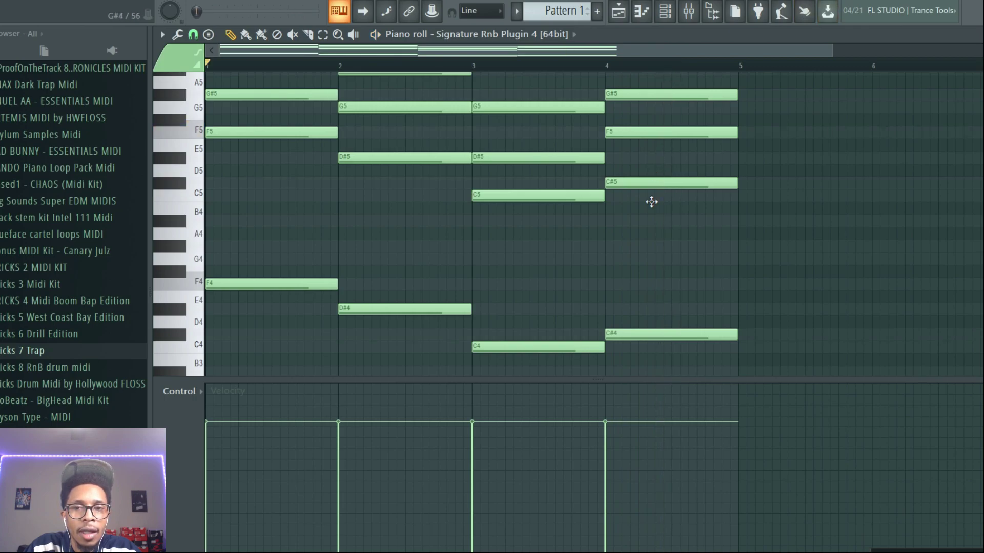
drag(658, 375, 206, 72)
drag(160, 17, 267, 212)
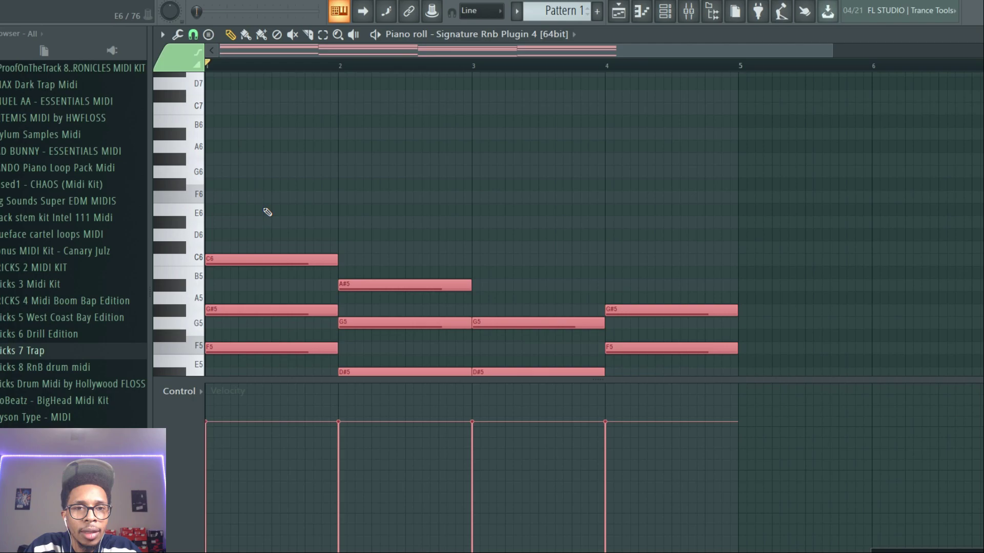
drag(216, 260, 746, 248)
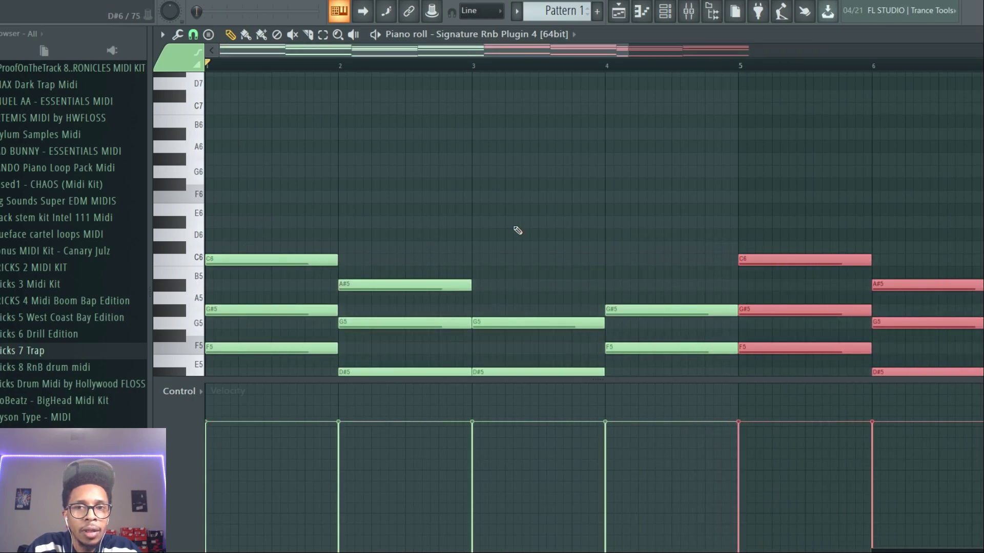
Step: Delete the chords in bars 2 to 4, keeping the first chord and the copy from bar 5
drag(218, 204, 512, 338)
drag(697, 324, 373, 72)
key(Delete)
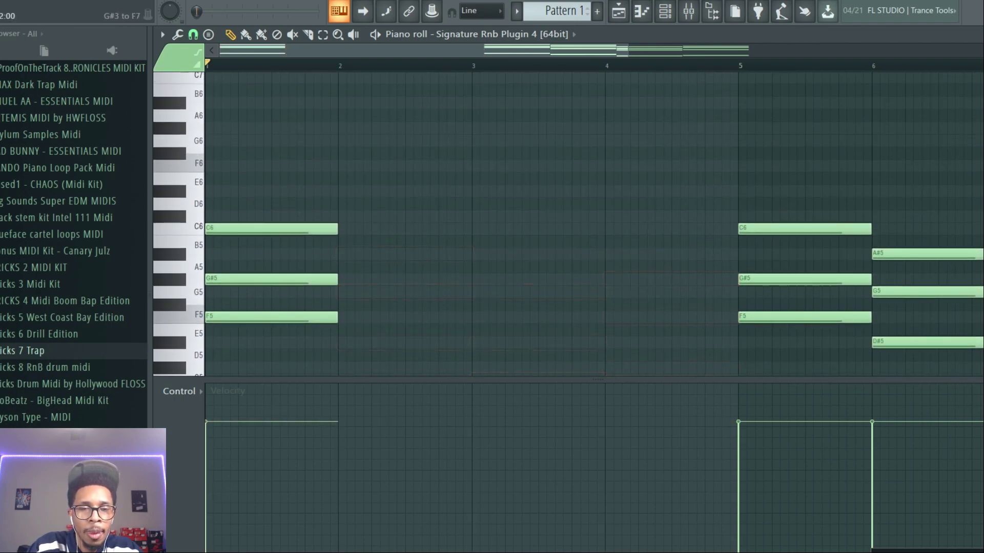
Step: Limit playback to a time selection over bars 1 to 4 and listen to the first chord
scroll(256, 198, down, 5)
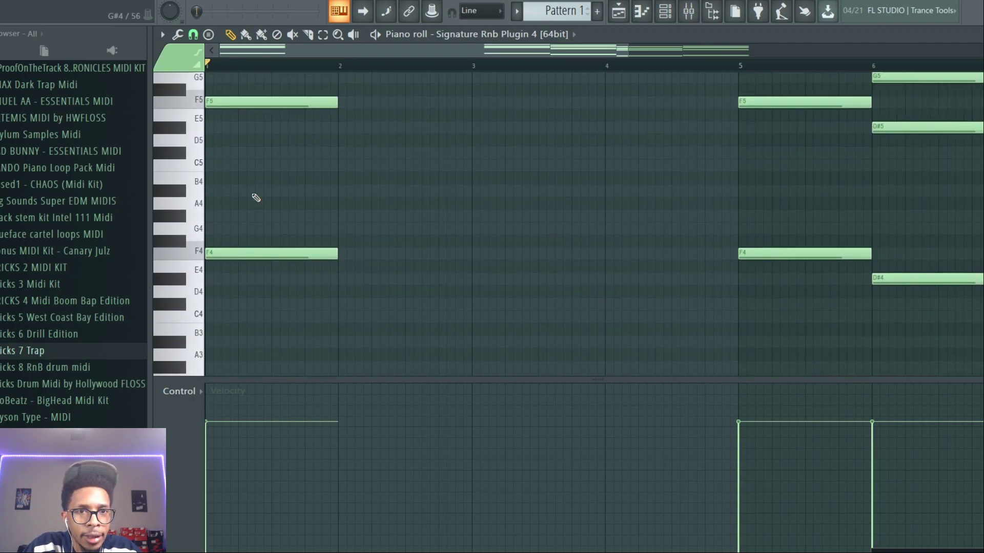
drag(211, 65, 725, 89)
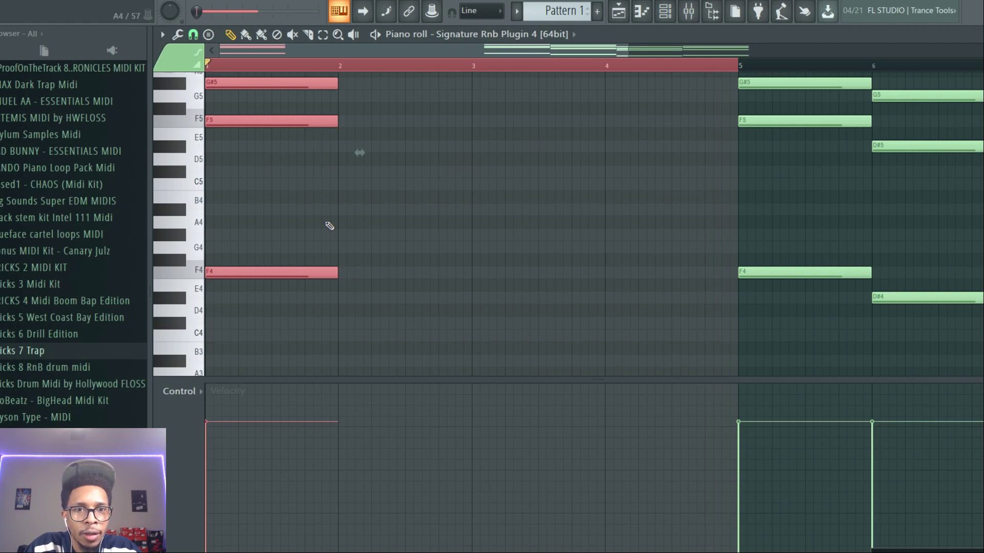
key(space)
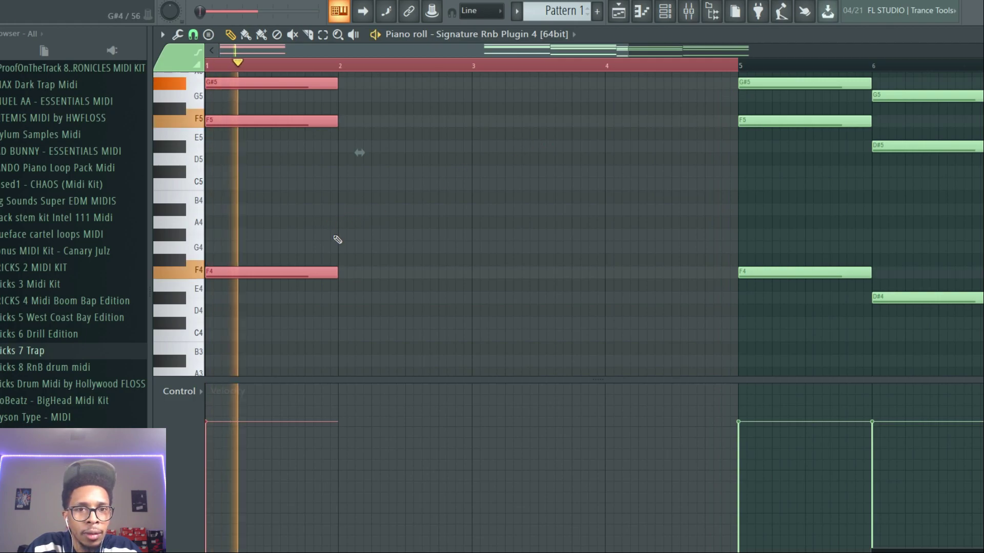
key(space)
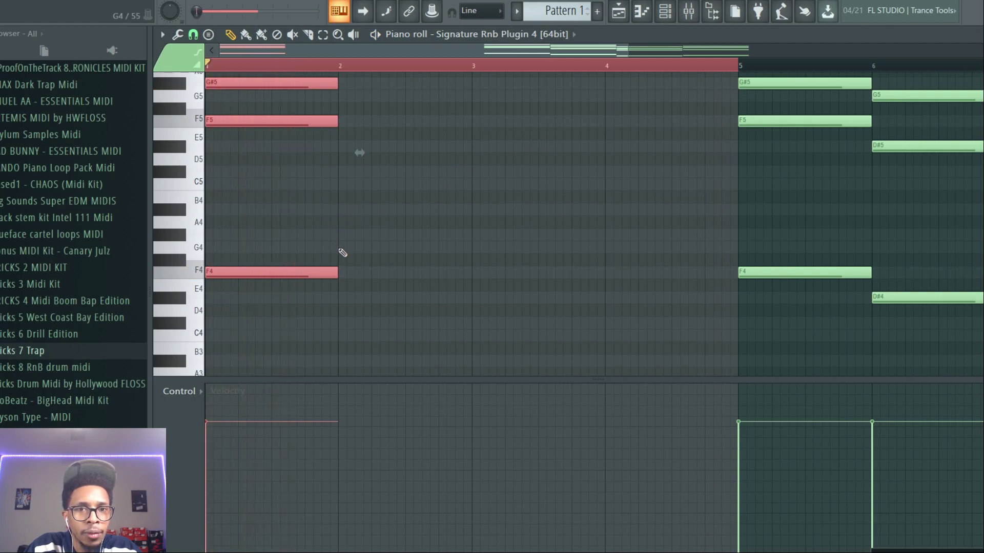
Step: Add a one-bar chord of G4, A#4 and C#5 in bar 2, raise it one octave and play it back
click(343, 251)
click(342, 209)
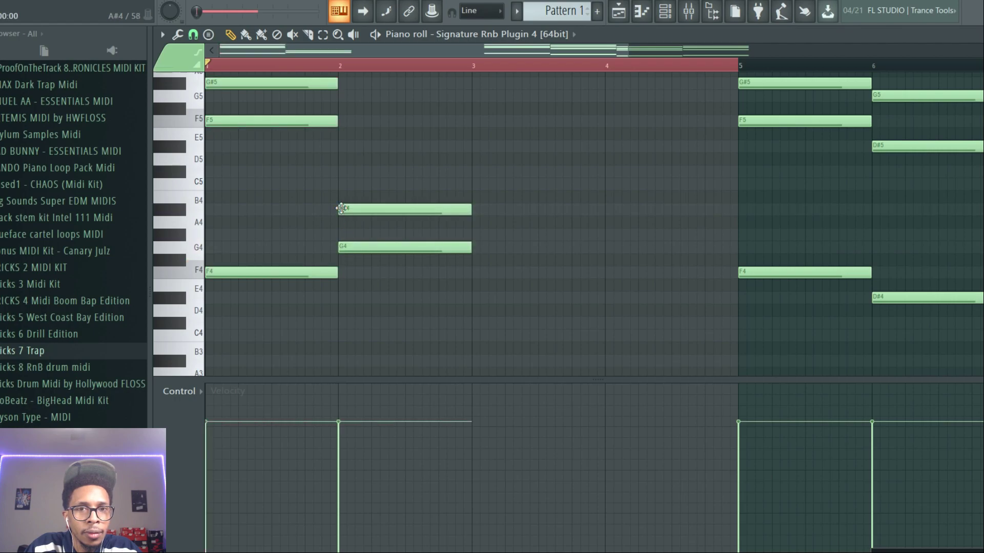
click(345, 172)
drag(391, 280, 384, 175)
key(ctrl+Up)
scroll(384, 174, up, 4)
key(space)
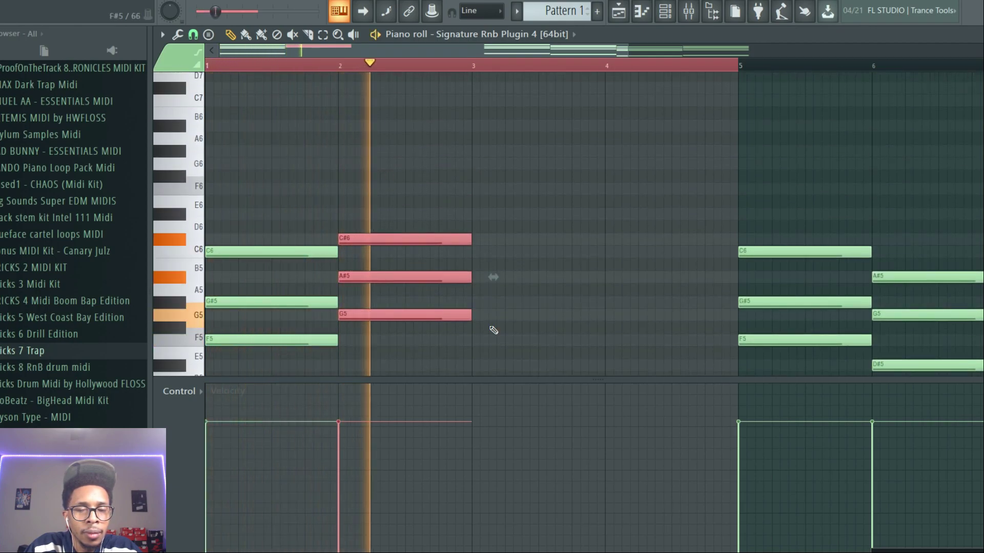
scroll(493, 330, down, 4)
key(space)
Step: Move the new chord from bar 2 to bar 3 and add a one-bar G4 bass note under it
drag(363, 152, 498, 148)
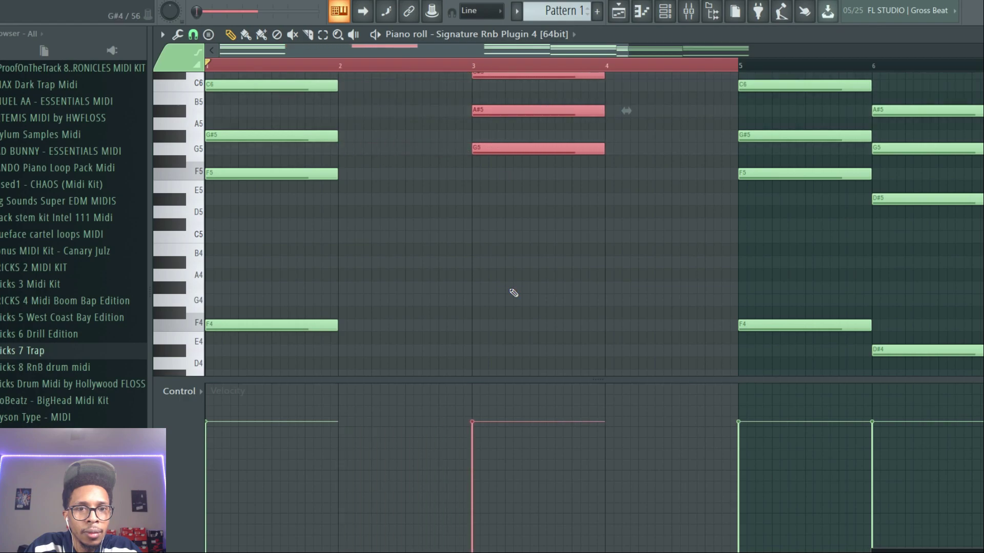
scroll(513, 293, down, 1)
scroll(485, 337, down, 2)
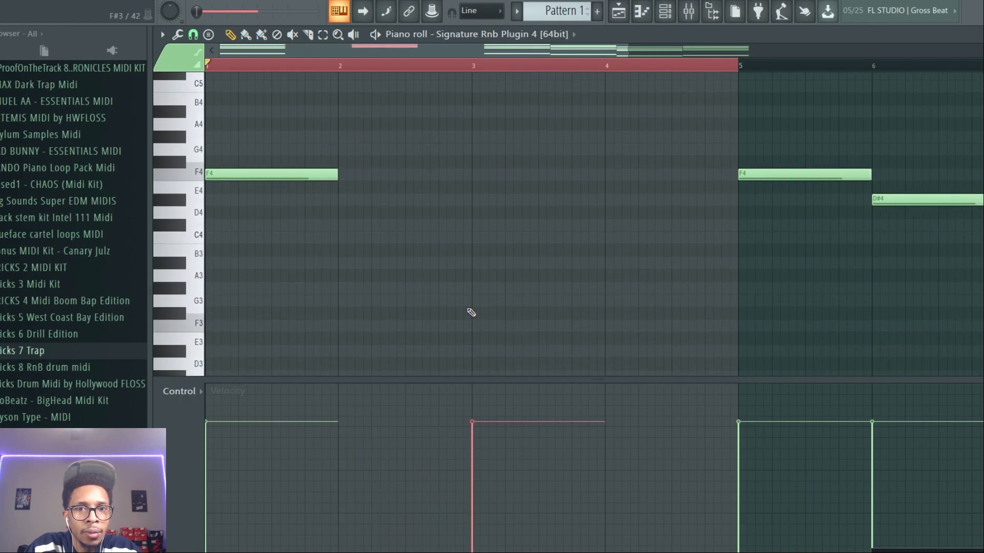
click(476, 308)
drag(494, 321, 493, 281)
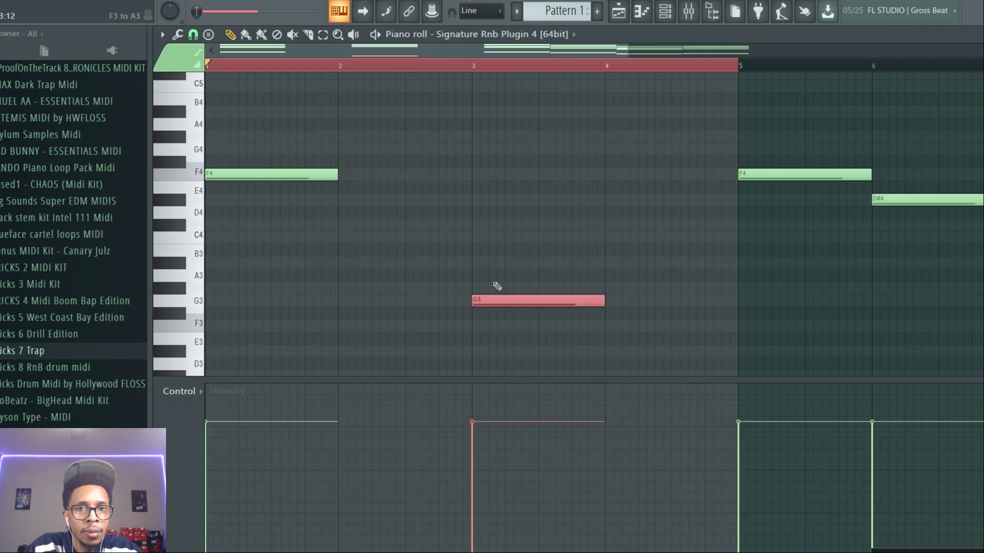
key(ctrl+Up)
key(space)
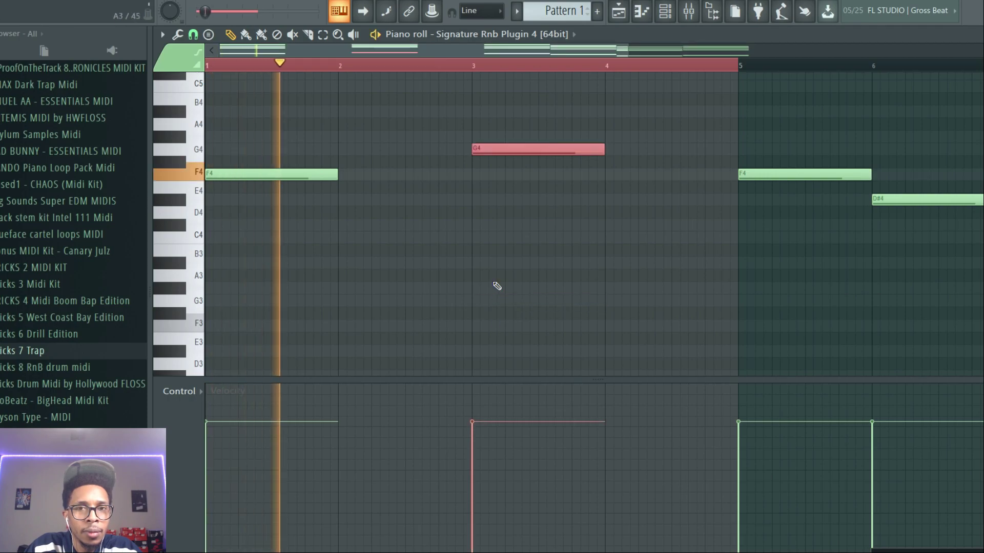
scroll(496, 286, up, 4)
scroll(497, 286, down, 2)
key(space)
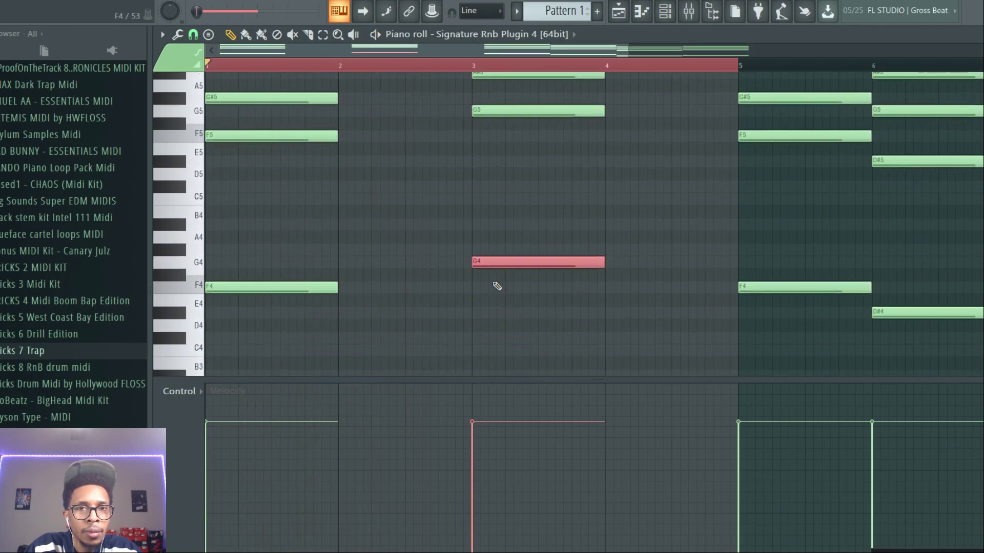
Step: Shorten all notes of the bar 1 chord, including the F4 bass, to three beats and listen to it
key(space)
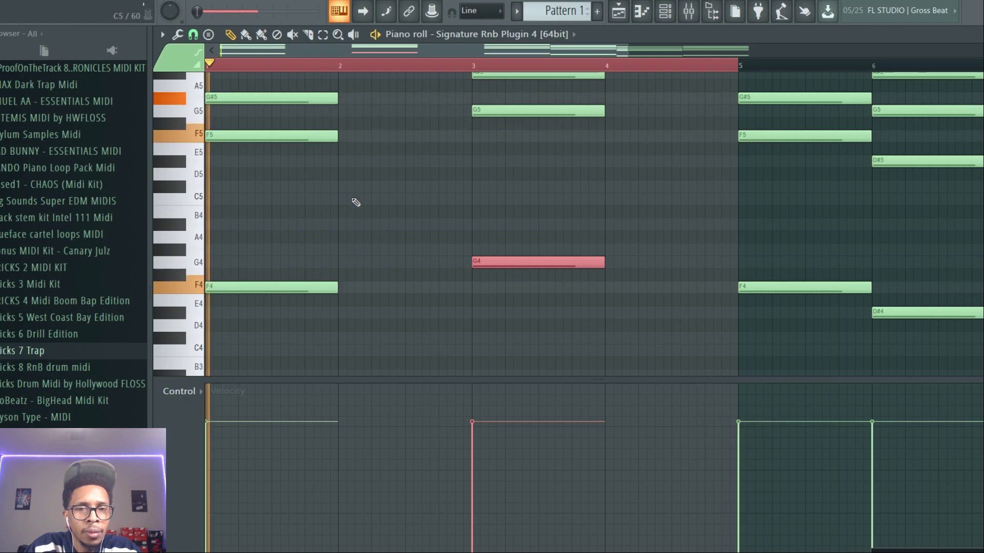
key(space)
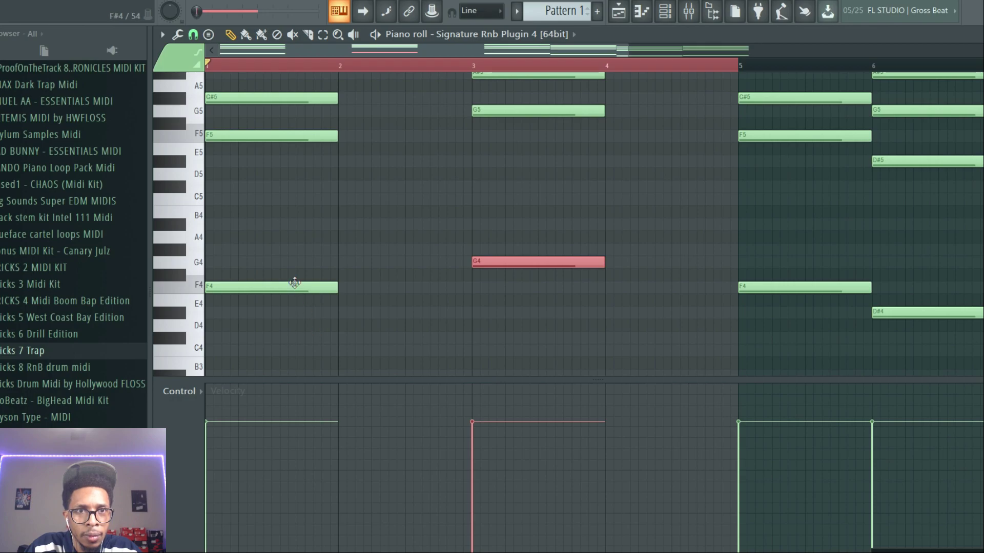
scroll(294, 283, up, 2)
drag(252, 119, 251, 435)
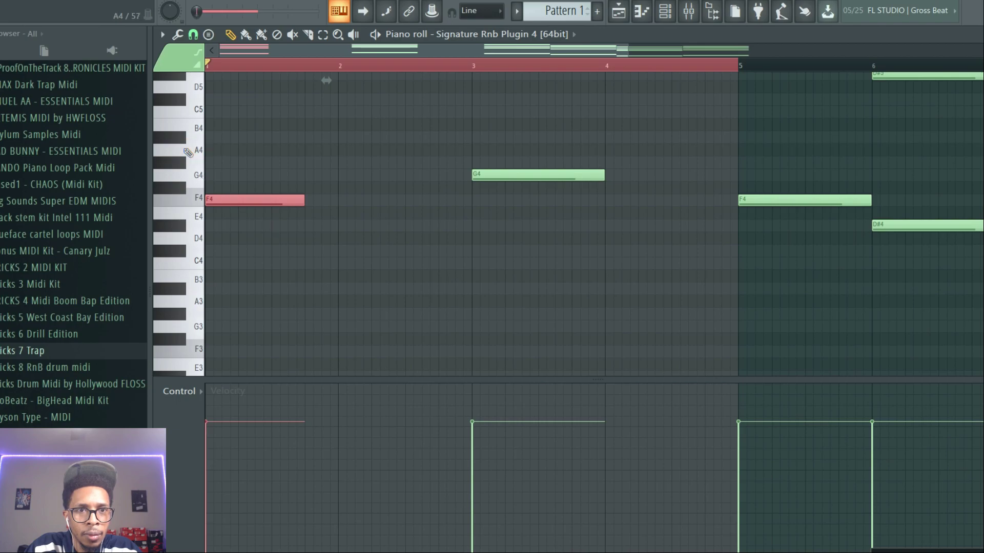
scroll(188, 152, up, 2)
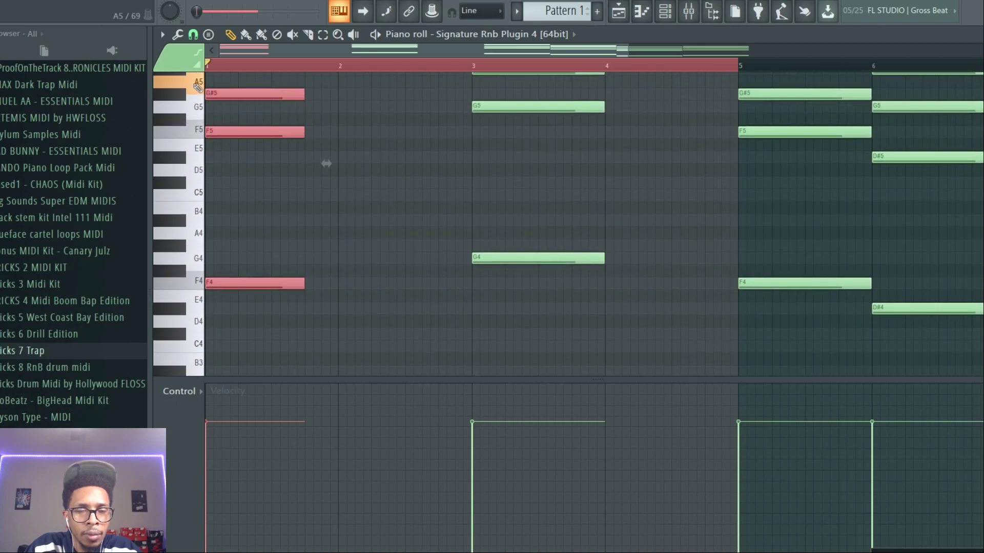
scroll(197, 87, up, 3)
key(space)
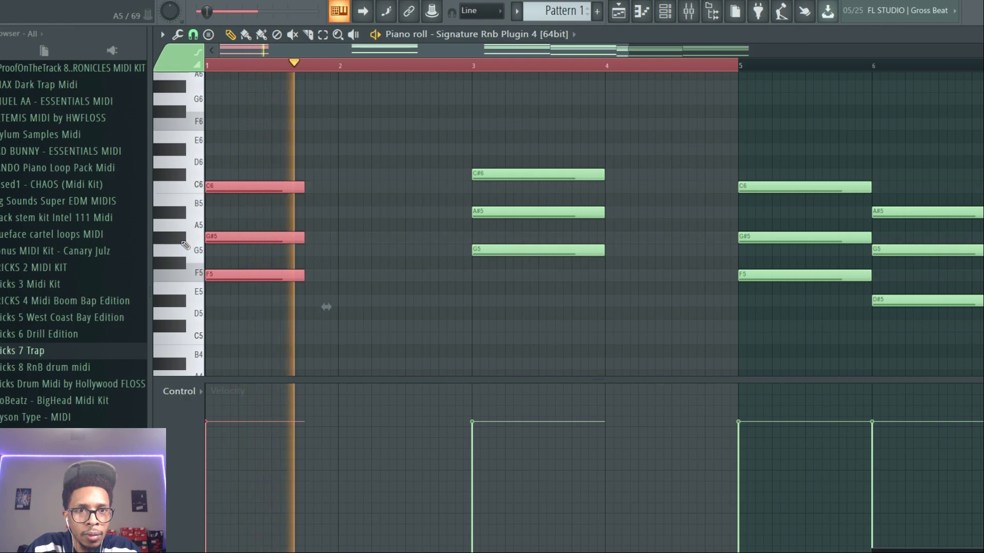
key(space)
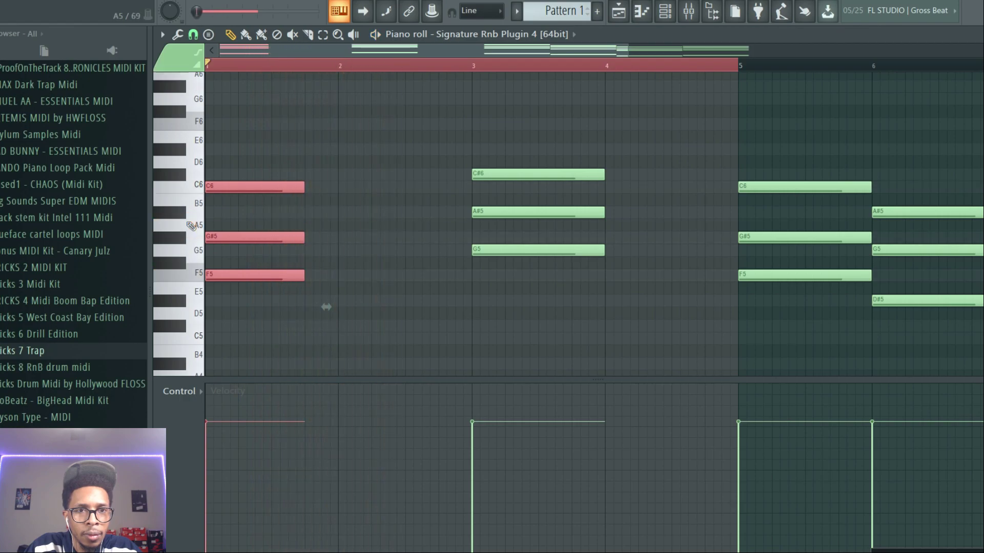
Step: Add a three-beat chord of G#5, C6 and D#6 starting directly after the bar 1 chord
click(340, 237)
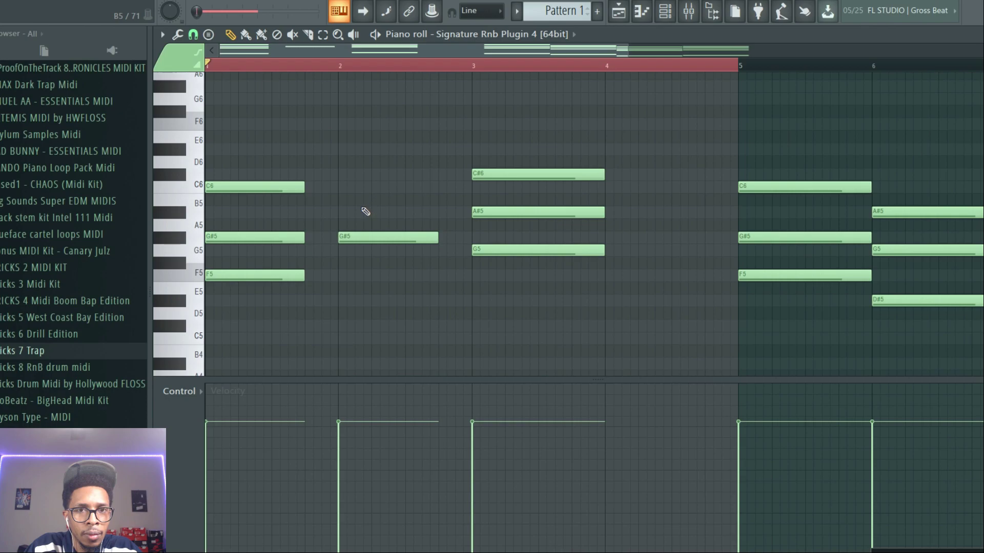
scroll(365, 211, down, 3)
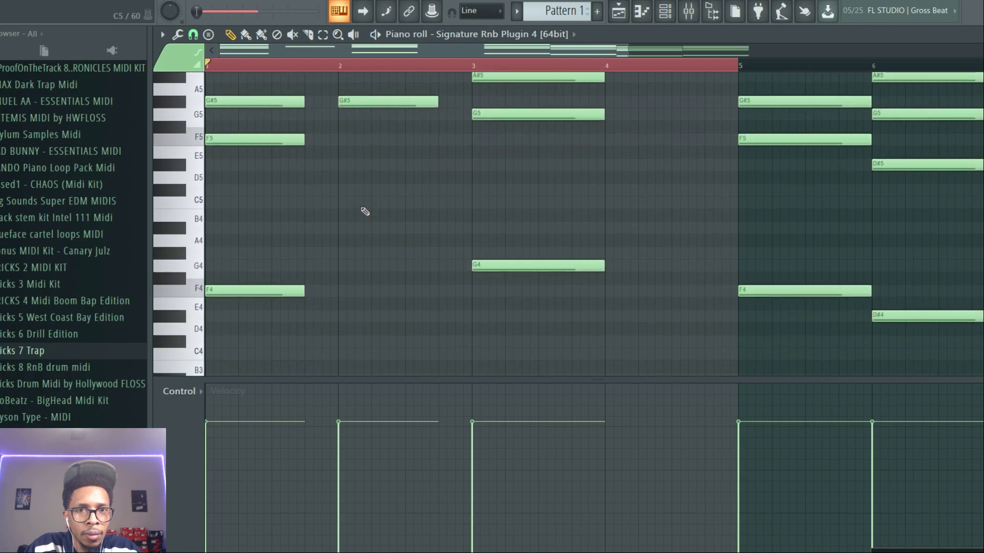
scroll(365, 211, up, 1)
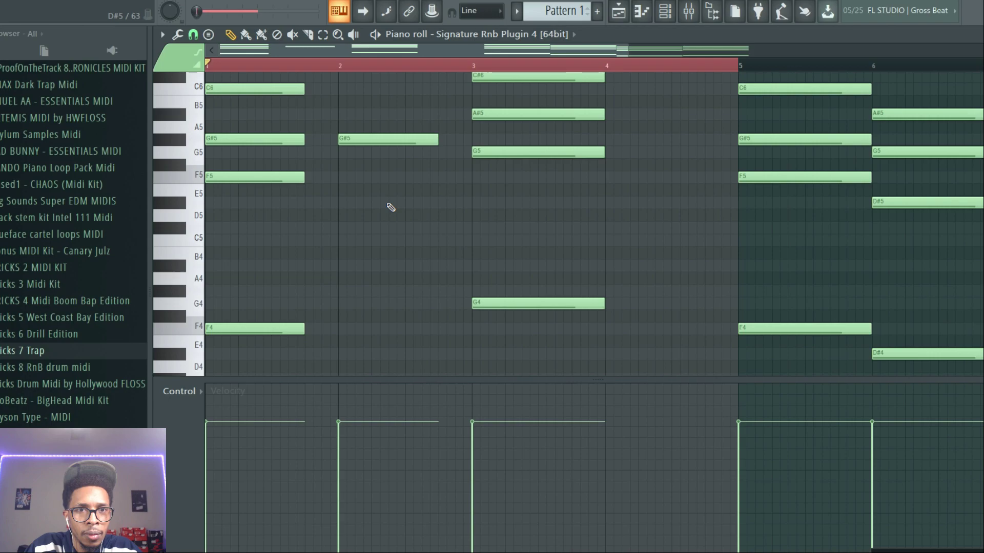
drag(386, 208, 375, 123)
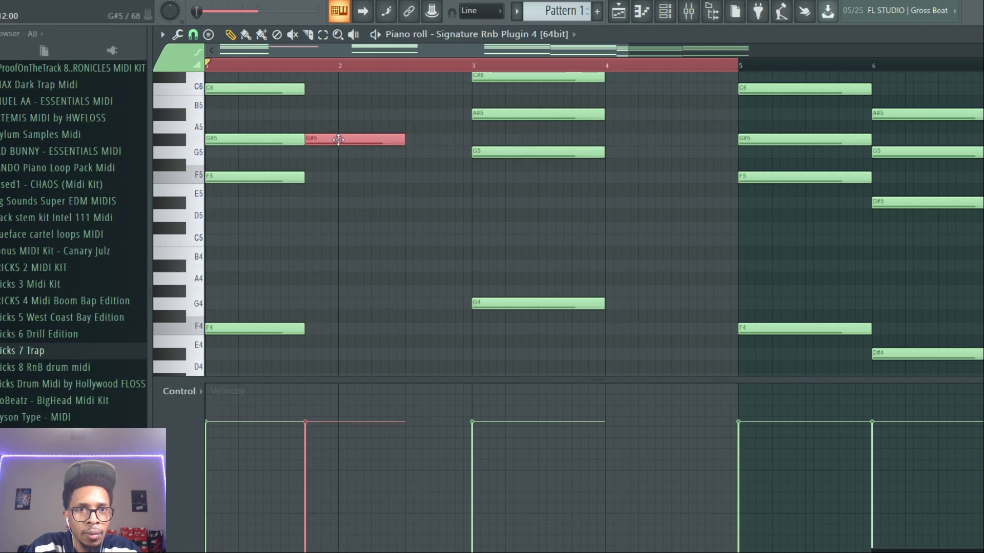
click(314, 95)
scroll(312, 93, up, 1)
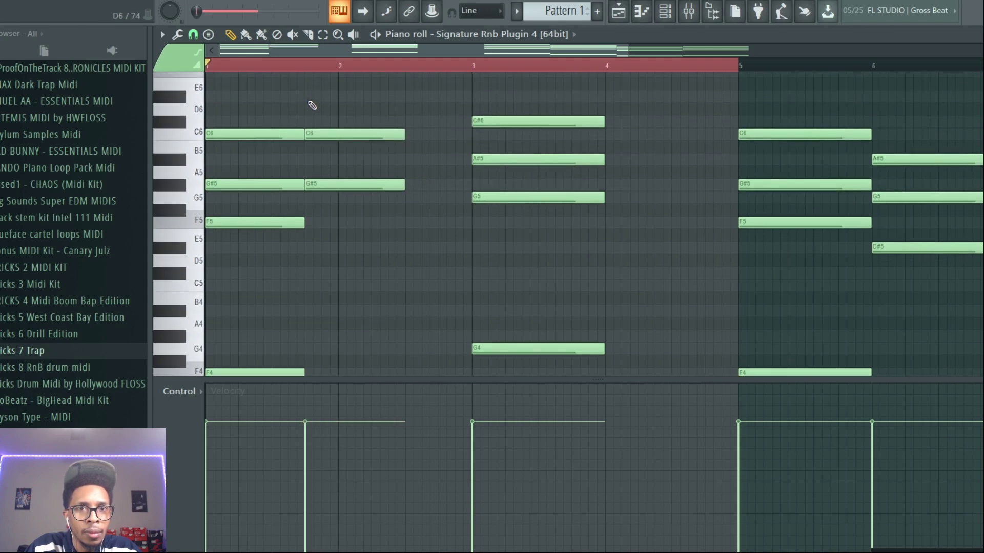
click(310, 97)
Step: Add a G4 bass note under the second chord, extend all its notes to the start of bar 3 and listen to it
scroll(384, 256, down, 3)
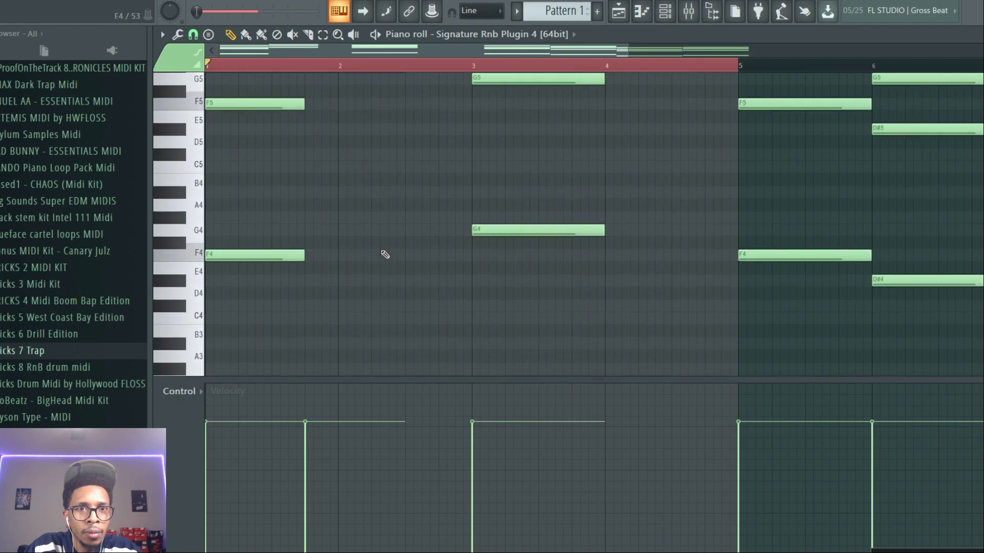
click(308, 235)
drag(368, 279, 383, 26)
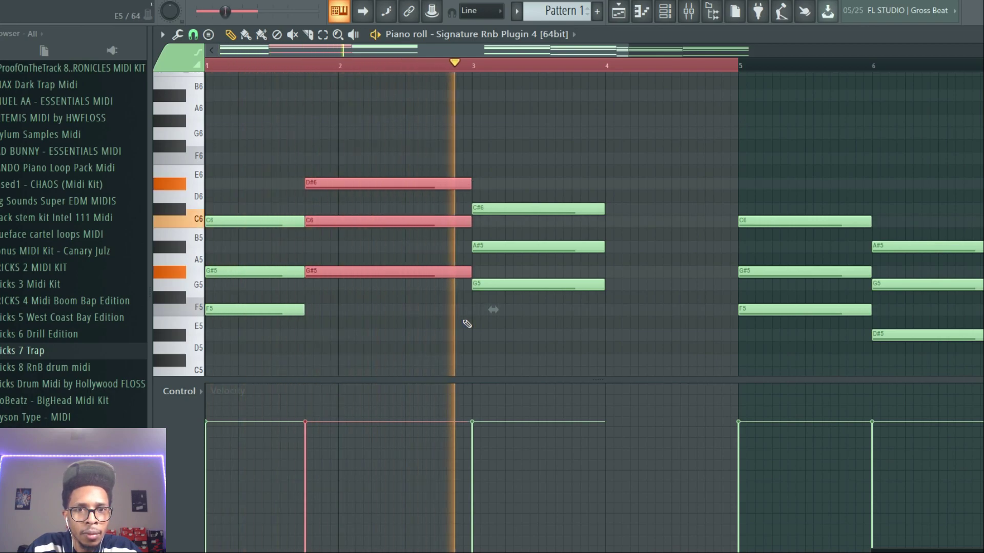
key(space)
Step: Raise the second chord's bass note one semitone to G#4 and play the progression
scroll(399, 305, down, 5)
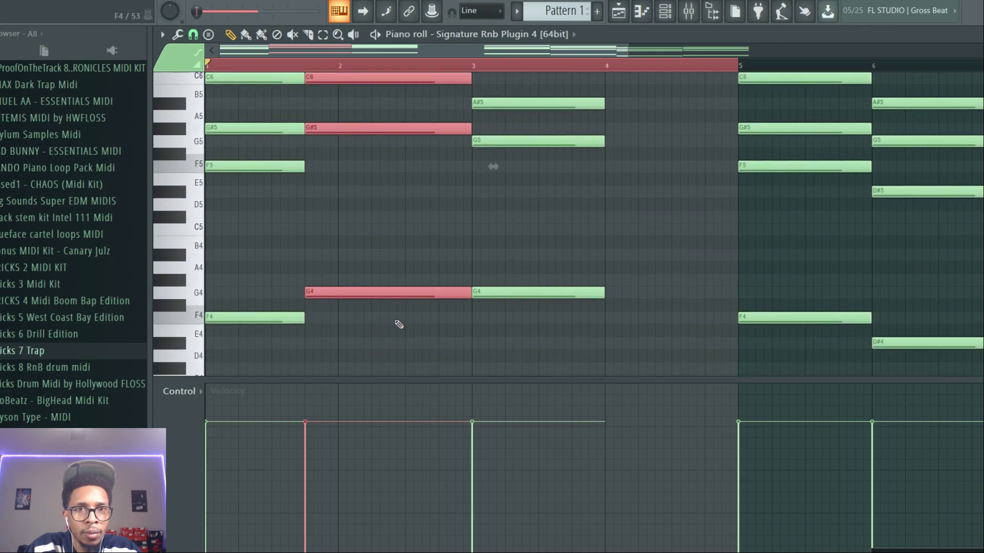
drag(398, 323, 391, 288)
key(shift+Up)
key(space)
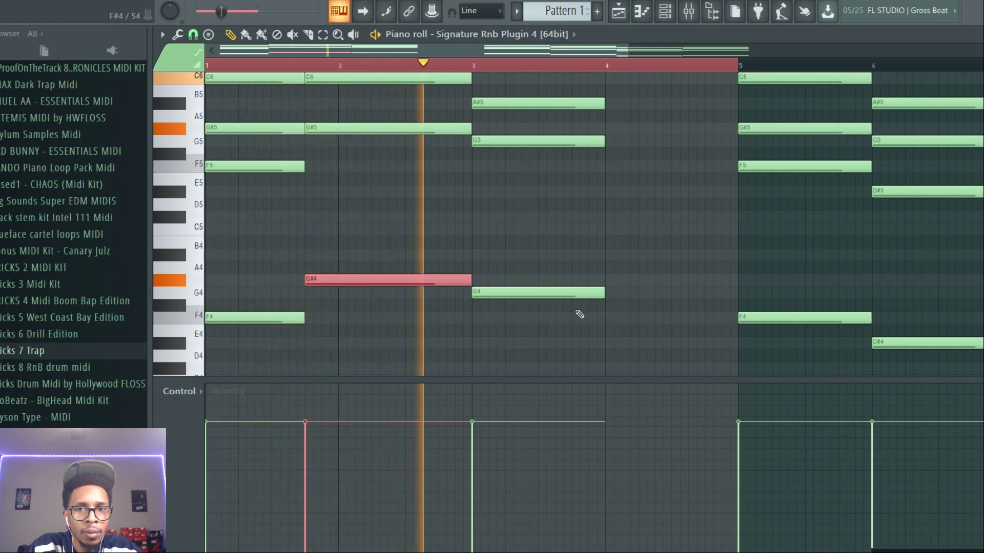
Step: Add a one-bar chord of D#5, G5 and A#5 with a D#4 bass note in bar 4 while the loop plays
click(198, 334)
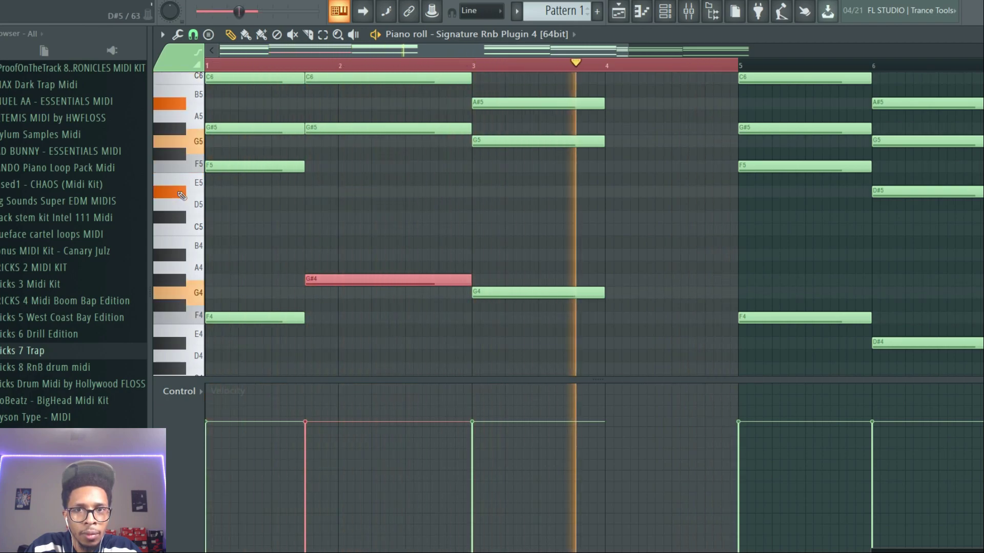
click(182, 195)
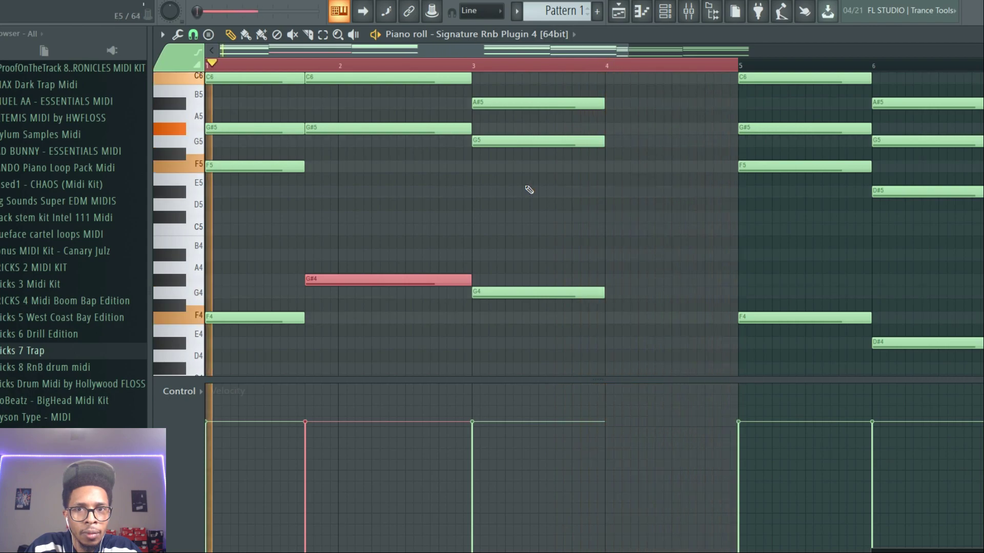
click(613, 196)
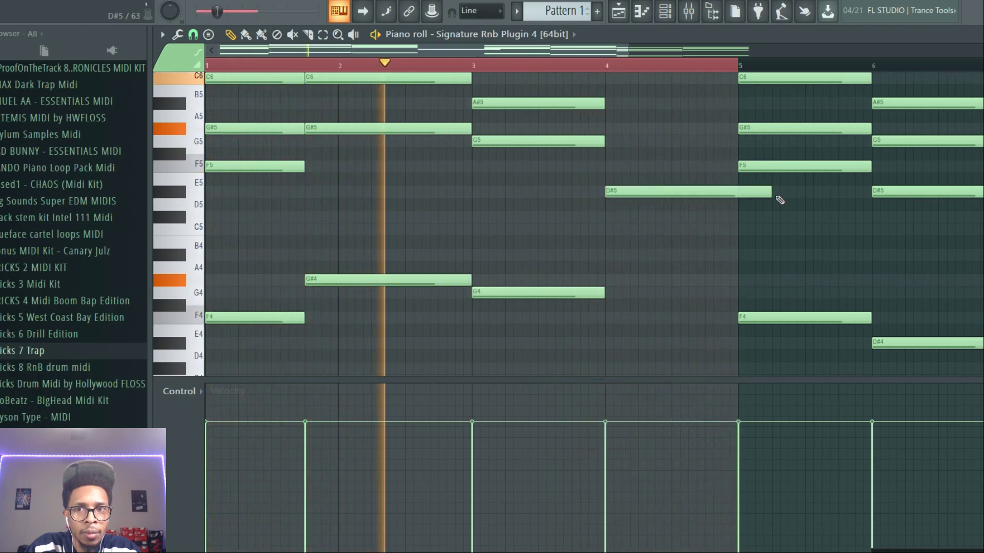
drag(772, 193, 738, 193)
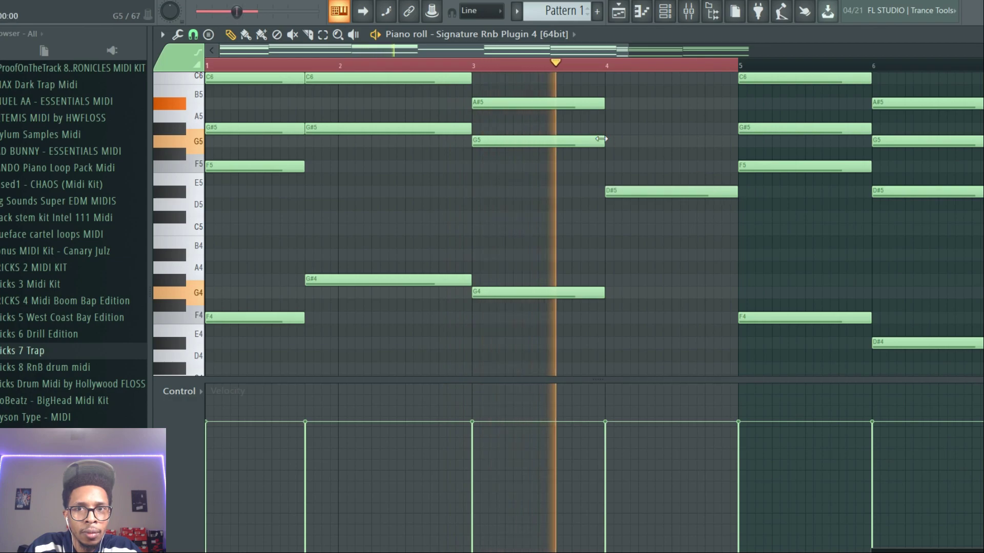
click(608, 143)
click(613, 102)
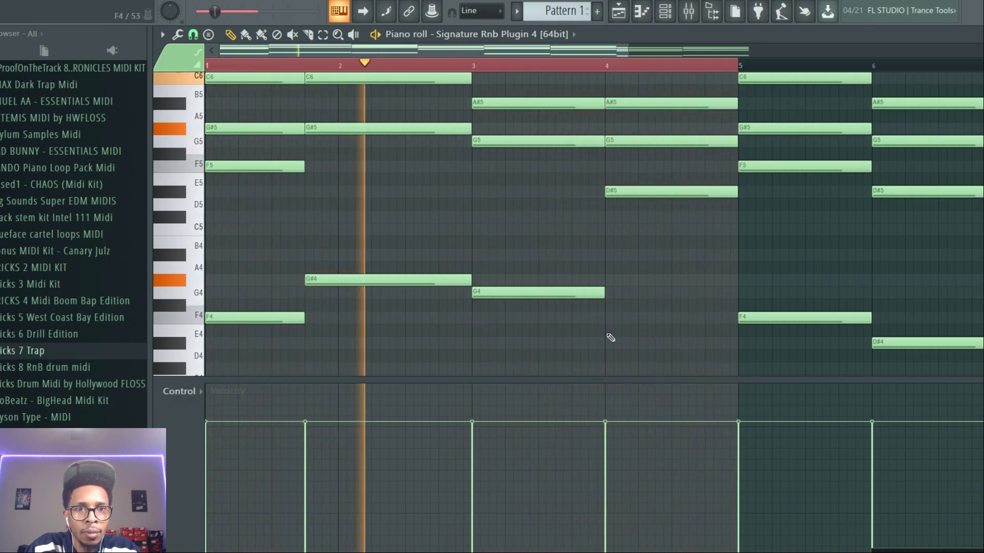
click(606, 342)
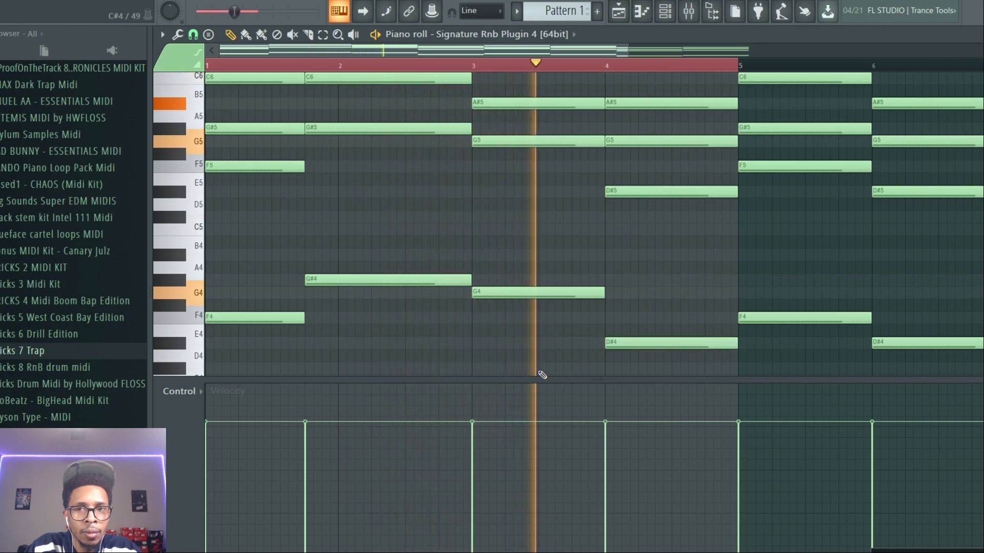
key(space)
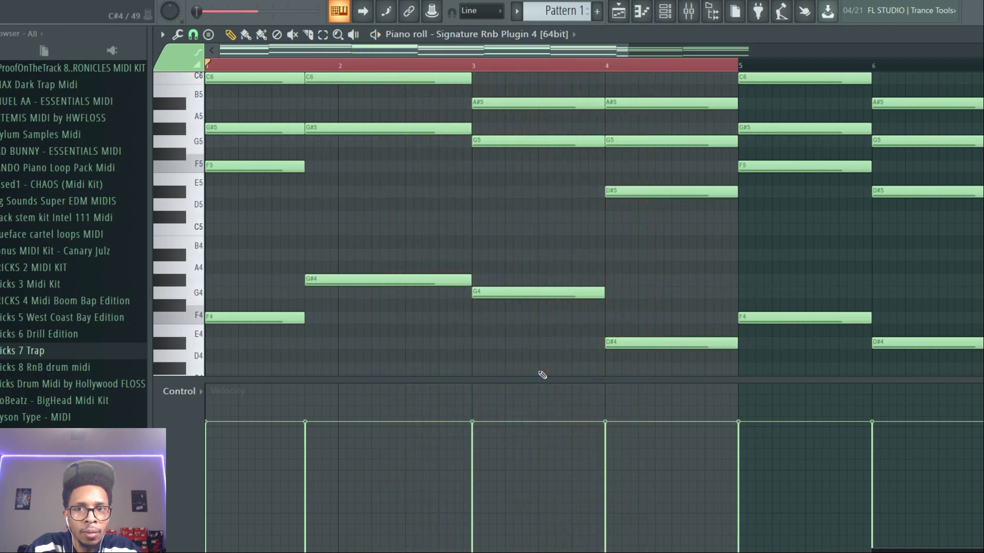
Step: Shorten the bar 4 chord with its bass to two beats, duplicate it directly after and raise the copy two semitones
drag(731, 364, 670, 106)
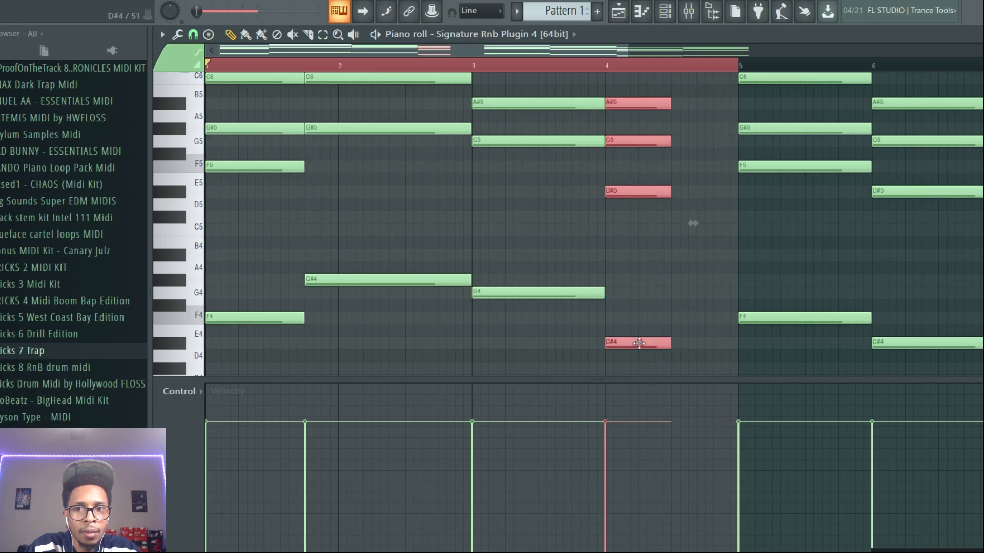
key(ctrl+b)
key(shift+Up)
key(shift+Up)
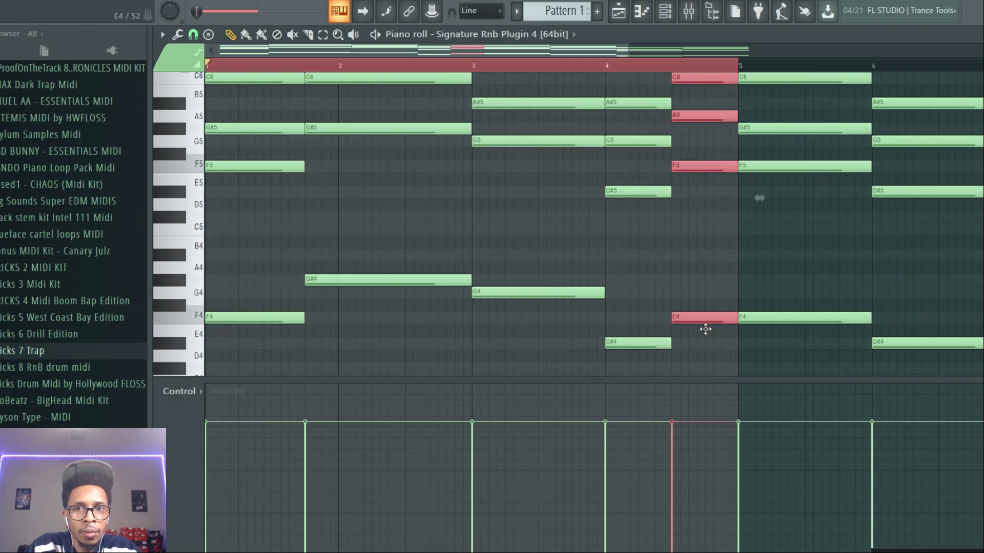
Step: Lower the middle note of the second bar 4 chord to G#5 and listen to the progression
scroll(647, 288, up, 3)
click(695, 203)
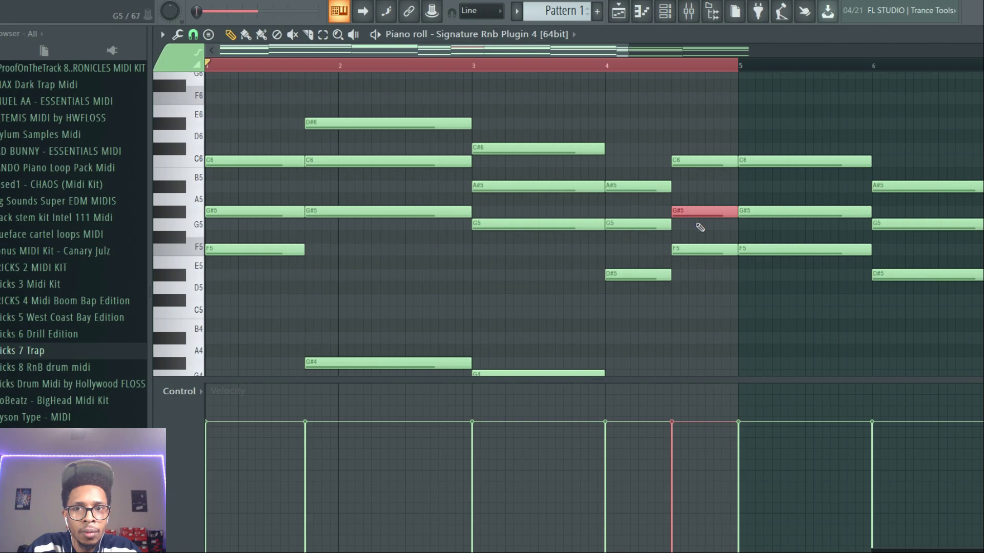
key(space)
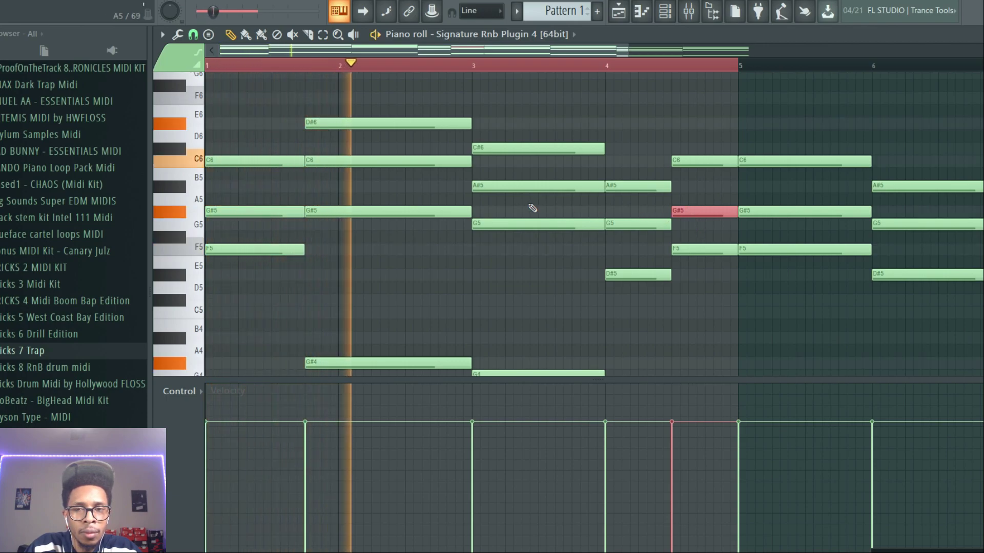
scroll(532, 208, down, 4)
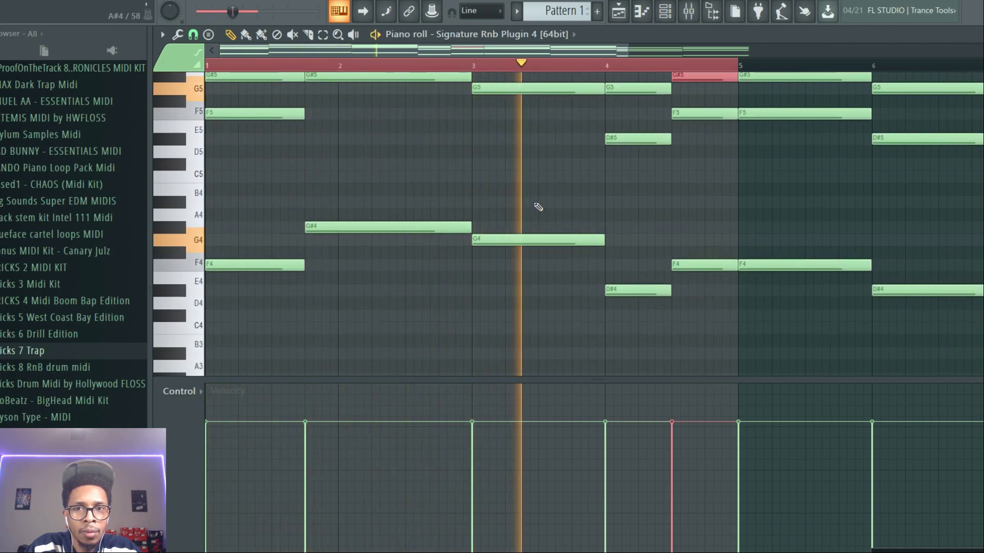
click(696, 265)
key(space)
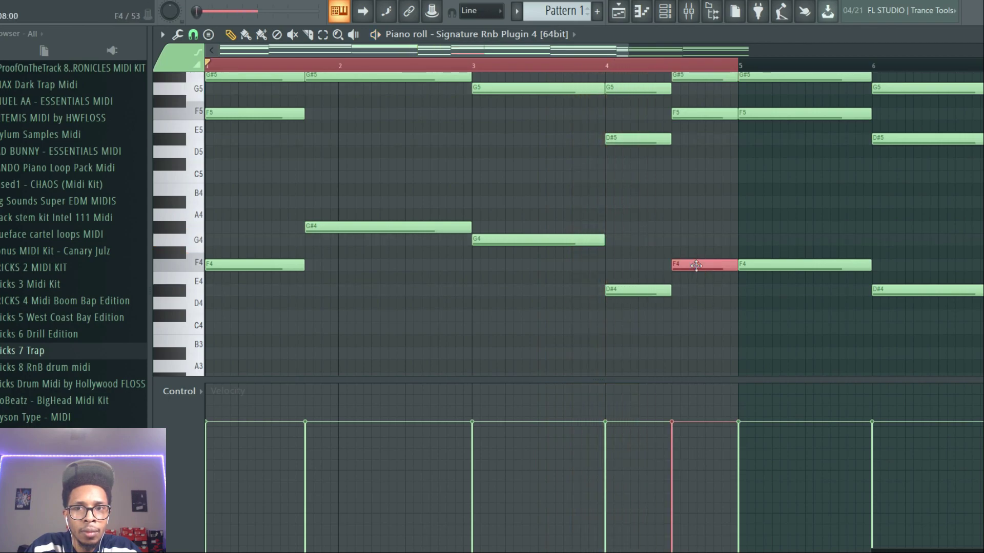
Step: Lower the second bar 4 chord, including its F4 bass note, by four semitones
drag(698, 123, 703, 37)
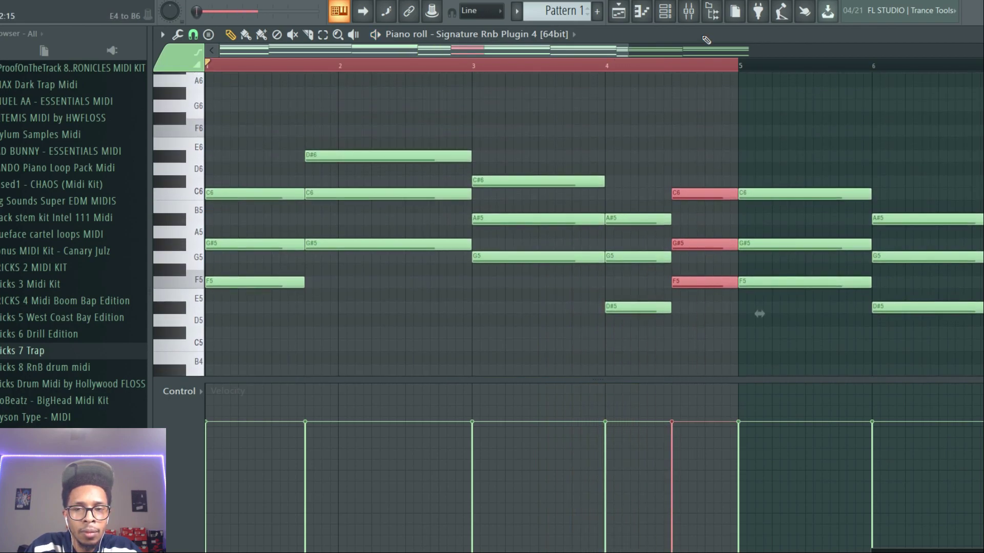
key(ctrl+Down)
scroll(703, 37, down, 5)
key(ctrl+Up)
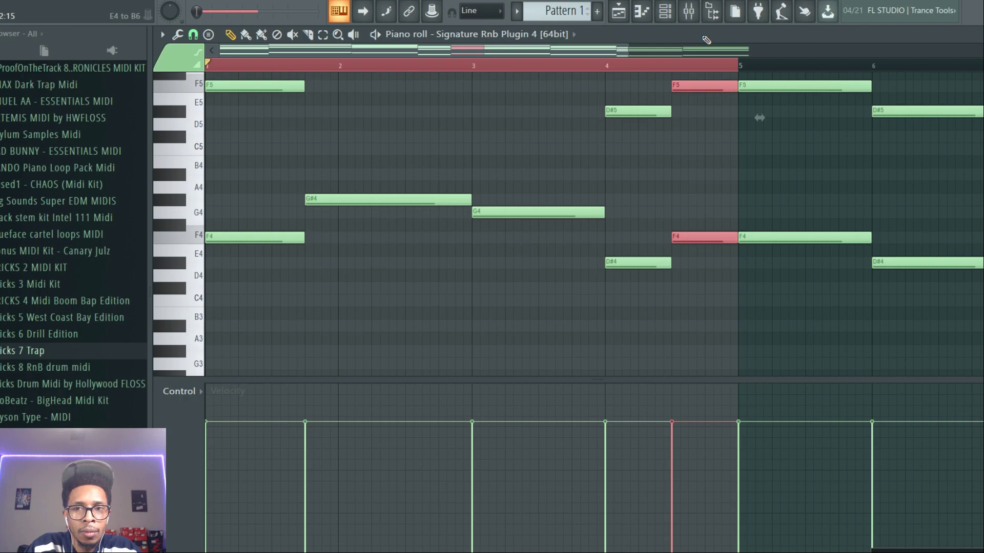
key(shift+Down)
key(shift+Down)
key(shift+Down)
key(shift+Down)
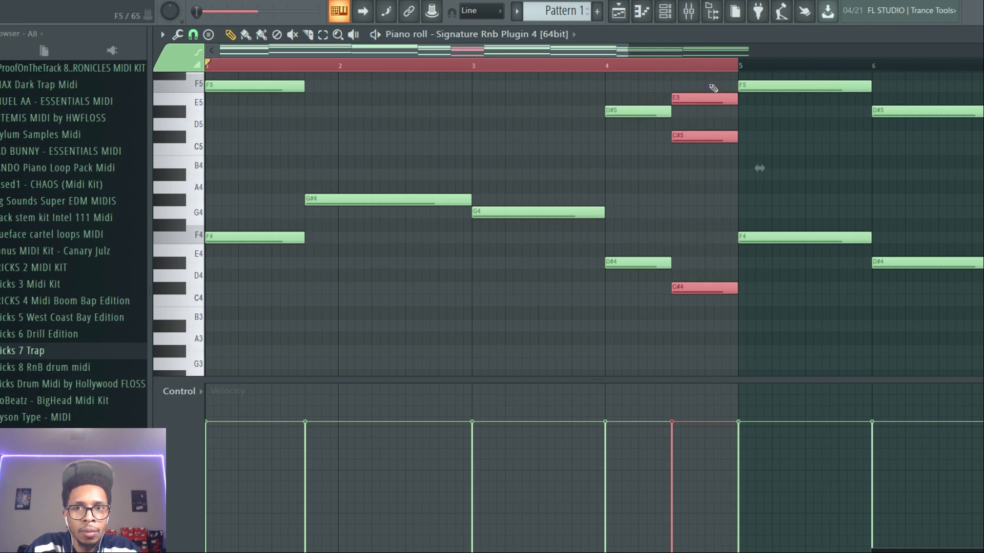
Step: Raise the E5 note of the last bar 4 chord to F5 and listen to the four-bar progression
click(698, 97)
scroll(697, 106, up, 2)
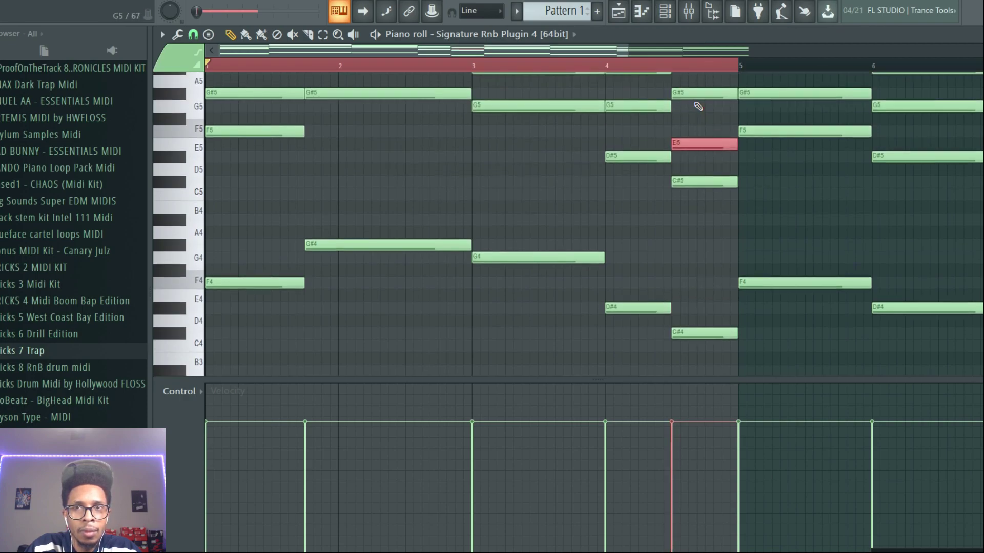
key(space)
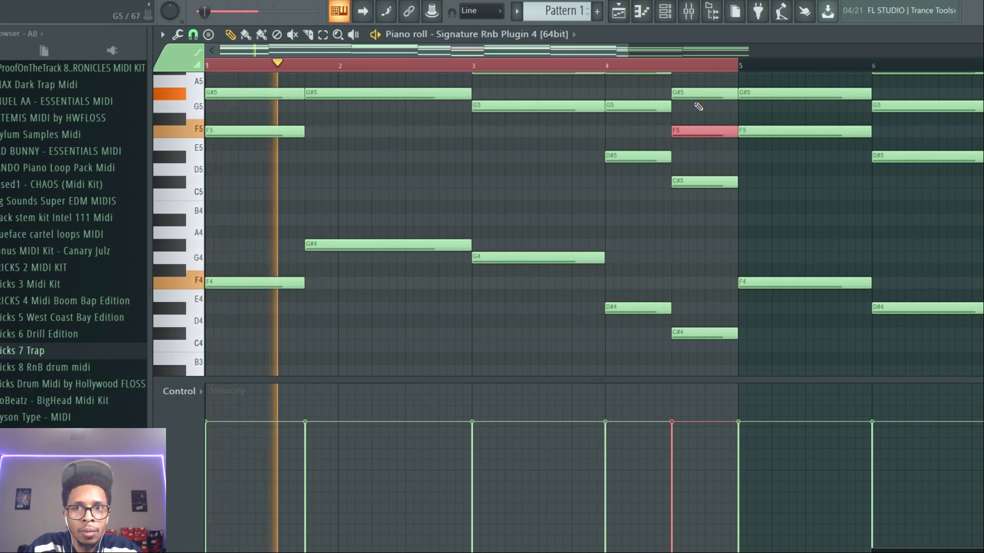
scroll(595, 208, up, 1)
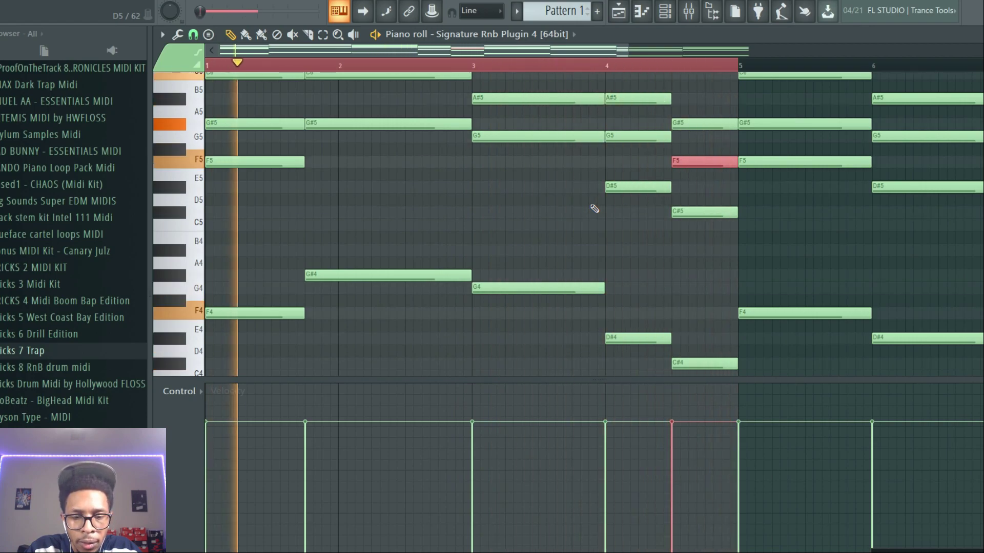
key(space)
Step: Move the Signature Rnb Plugin channel to the top of the channel rack
key(F6)
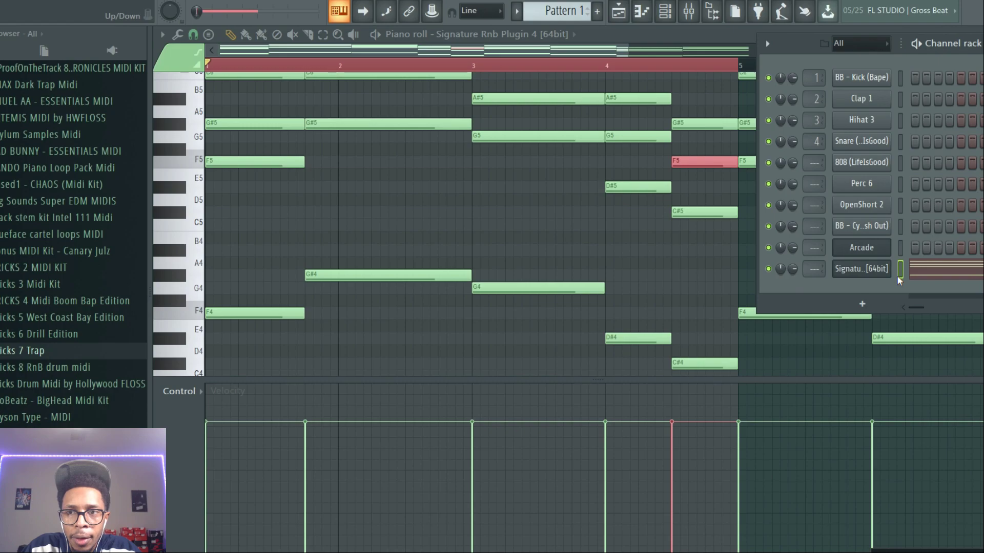
key(alt+Up)
key(alt+Up)
key(alt+Up)
key(alt+Up)
key(alt+Up)
key(alt+Up)
key(alt+Up)
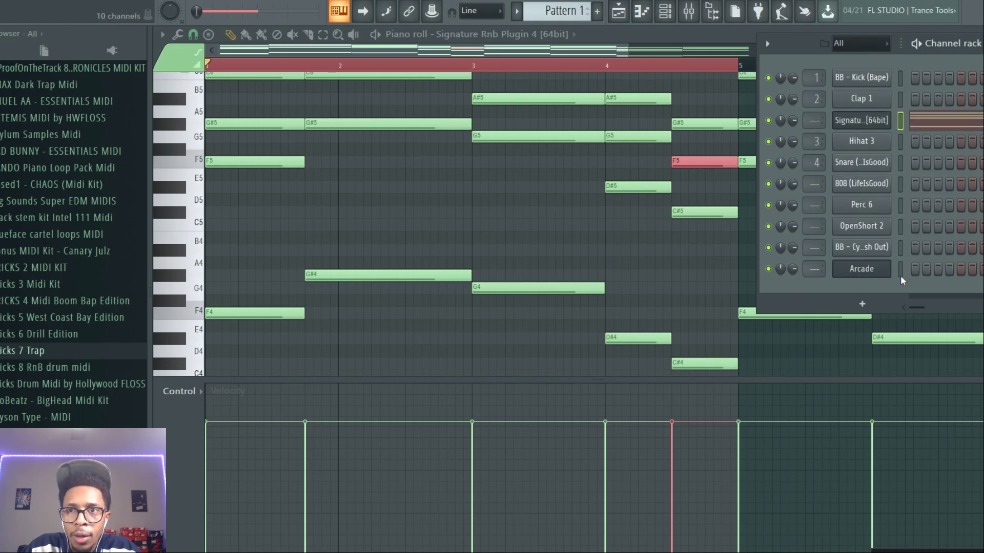
key(alt+Up)
key(alt+Up)
Step: Clone the Signature Rnb Plugin channel and load the Cold Nights keys preset in the clone
right_click(849, 78)
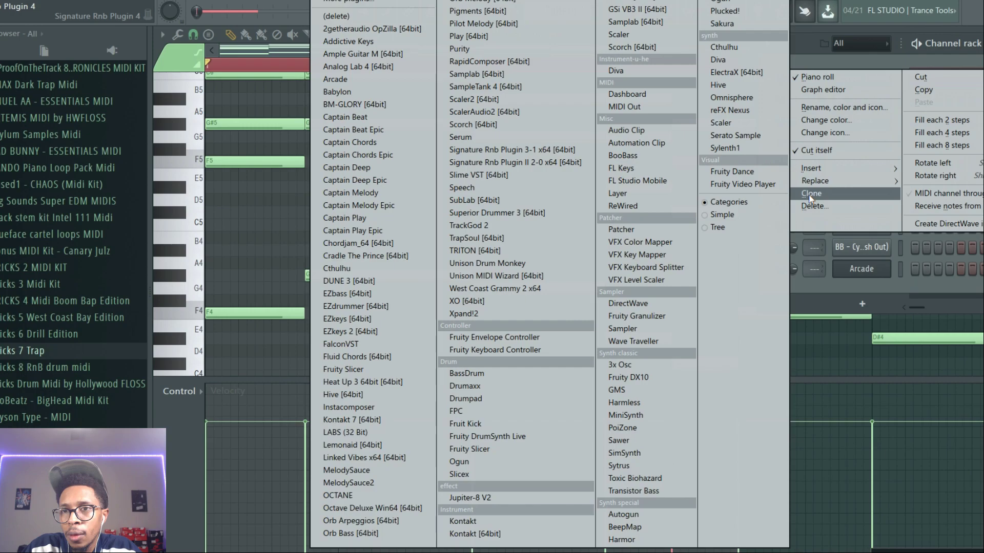
click(809, 195)
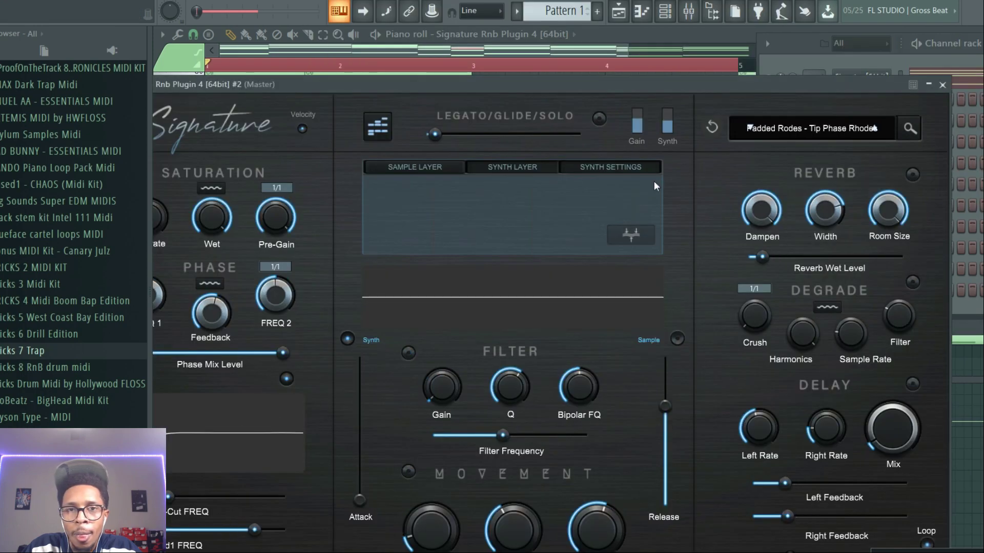
click(909, 128)
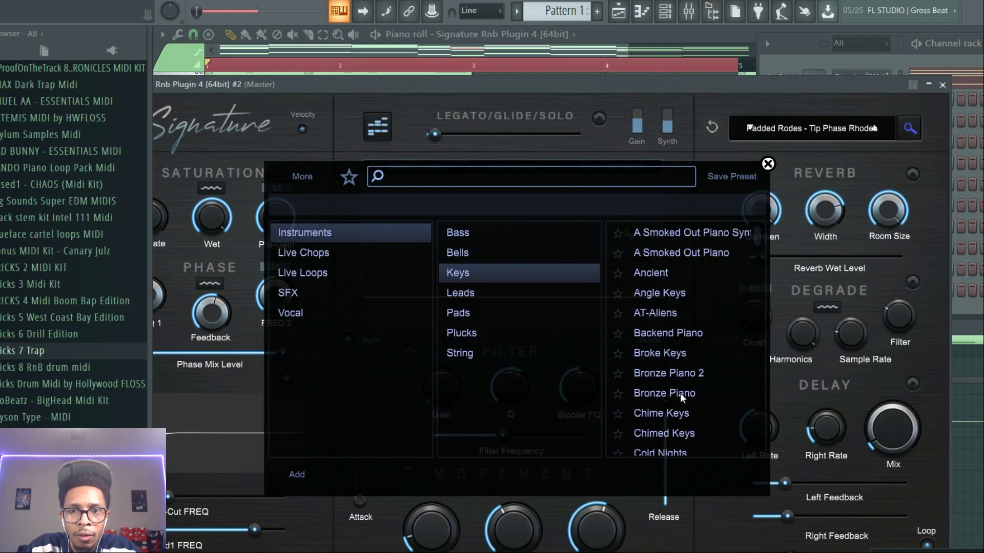
click(663, 453)
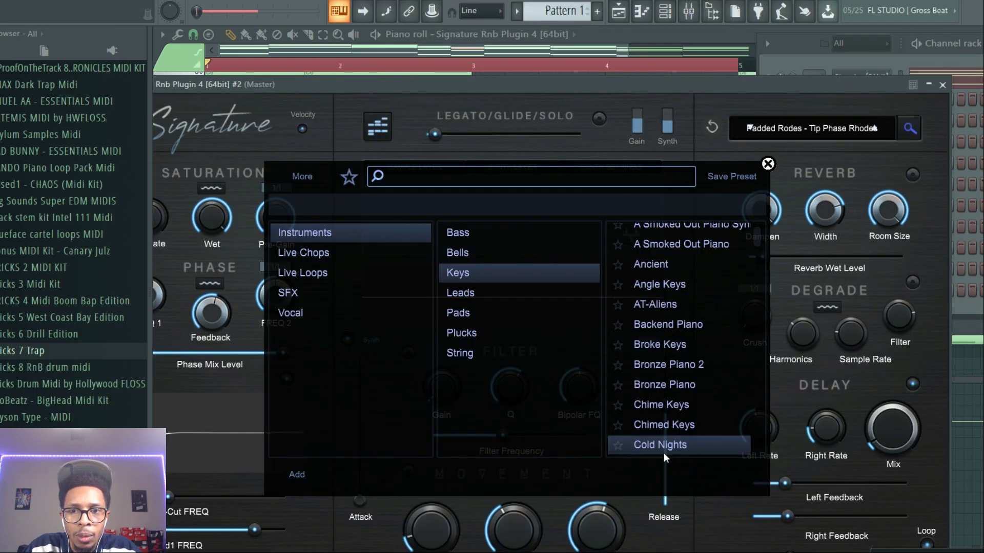
click(967, 310)
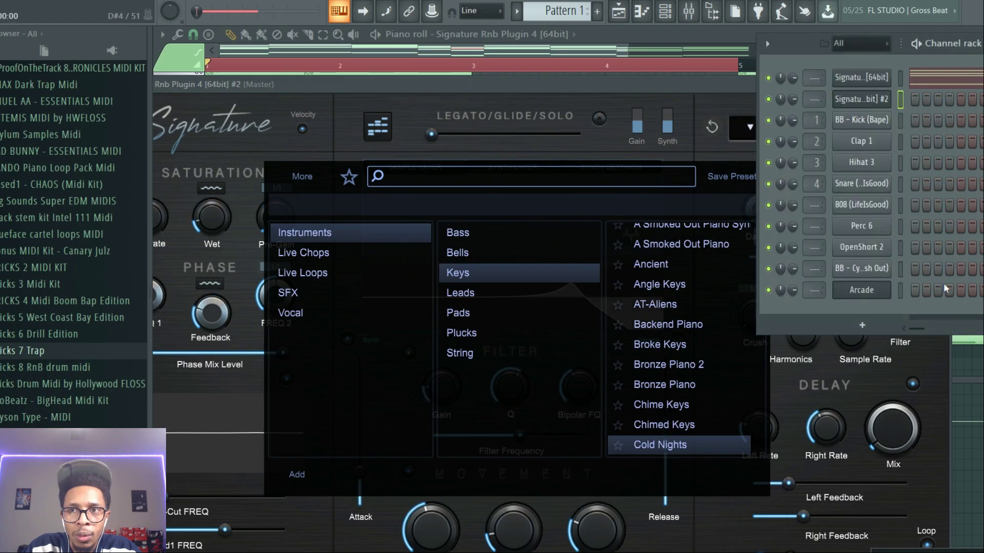
Step: Copy the chord notes from the first Signature Rnb Plugin channel and paste them into clone #2
right_click(867, 74)
click(927, 92)
right_click(875, 97)
click(938, 120)
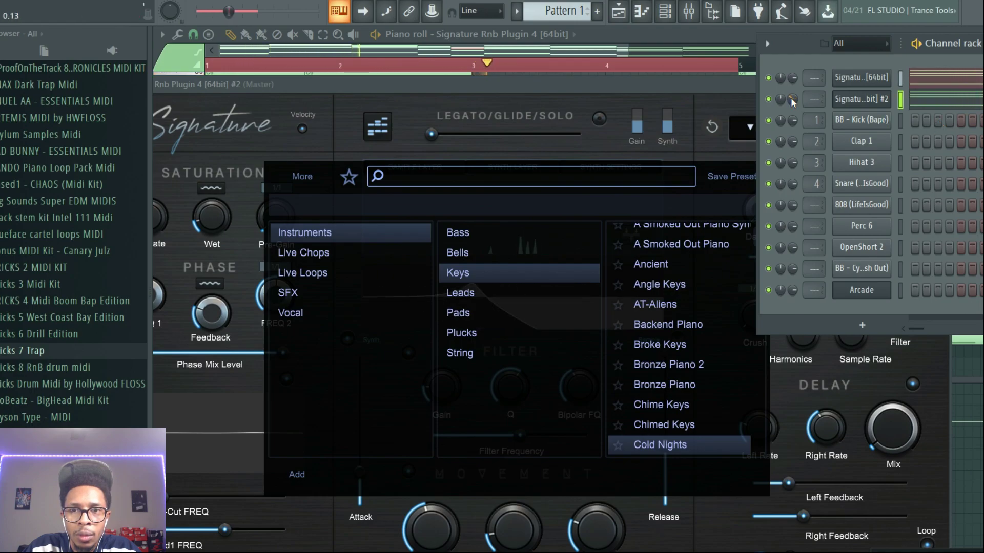
Step: Audition keys presets in clone #2, including Peace Guitar Keys and Polly Keys, and settle on Playfull Movement
click(691, 209)
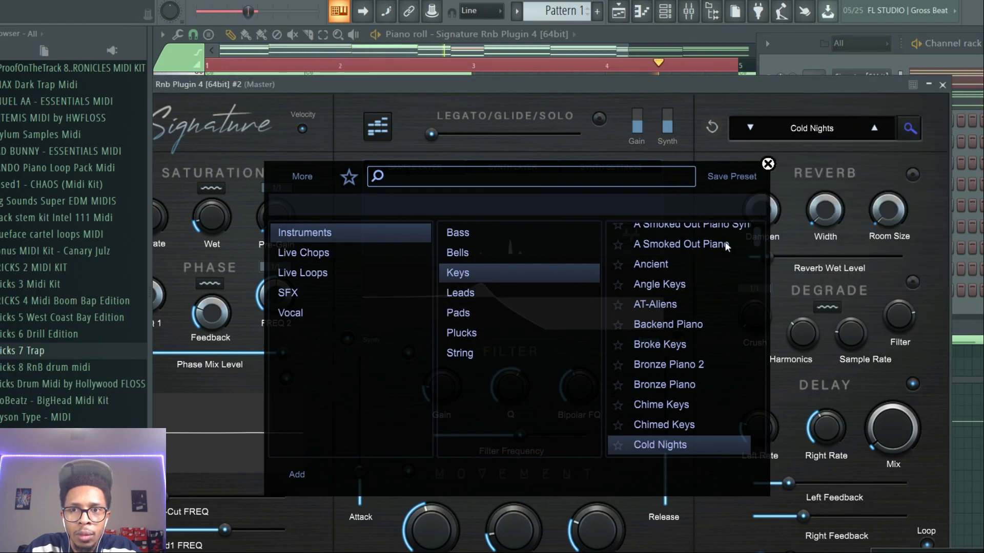
drag(754, 229, 759, 366)
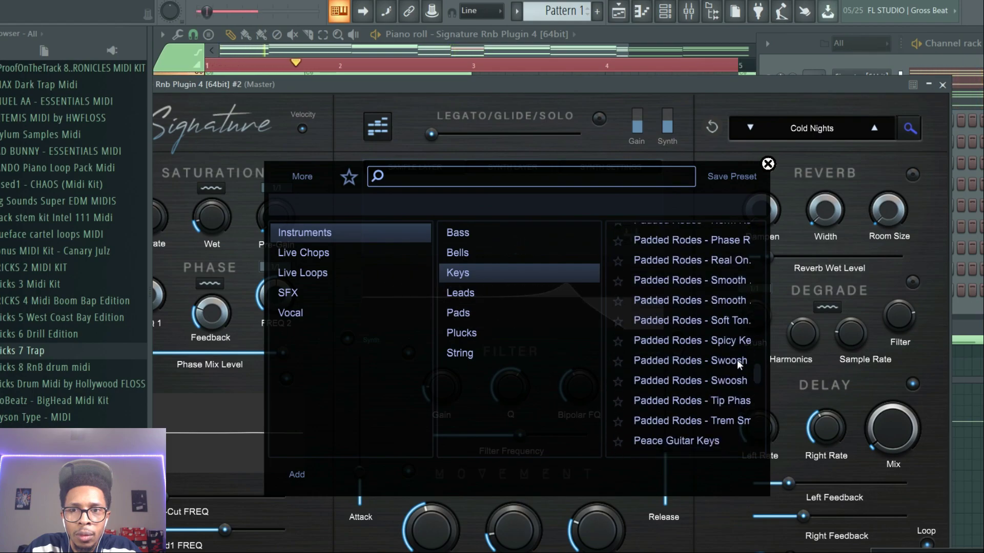
click(738, 361)
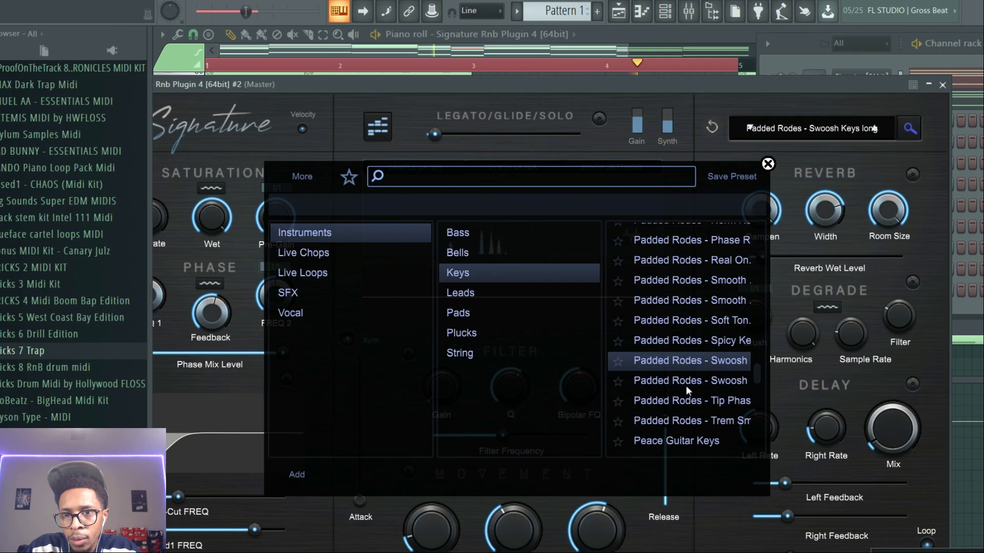
click(695, 442)
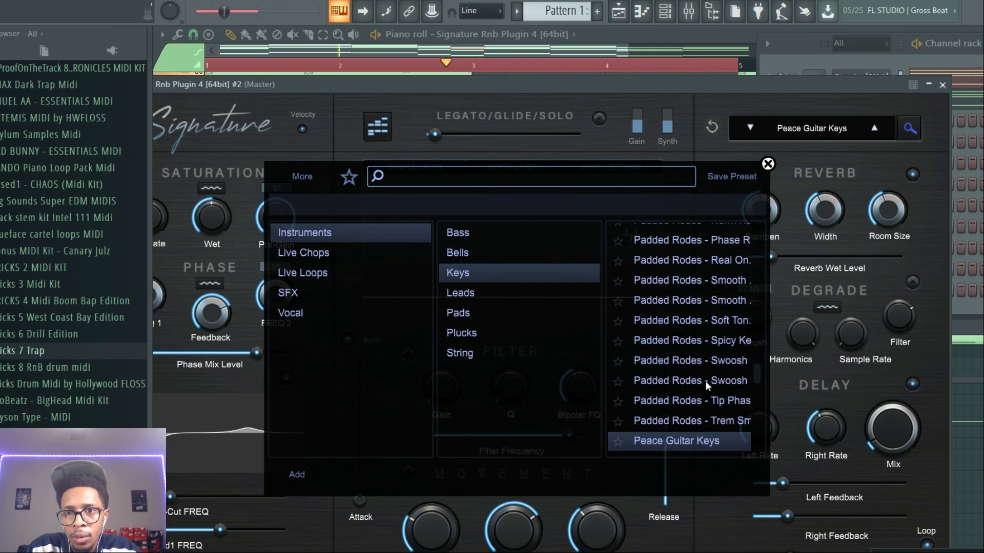
click(713, 401)
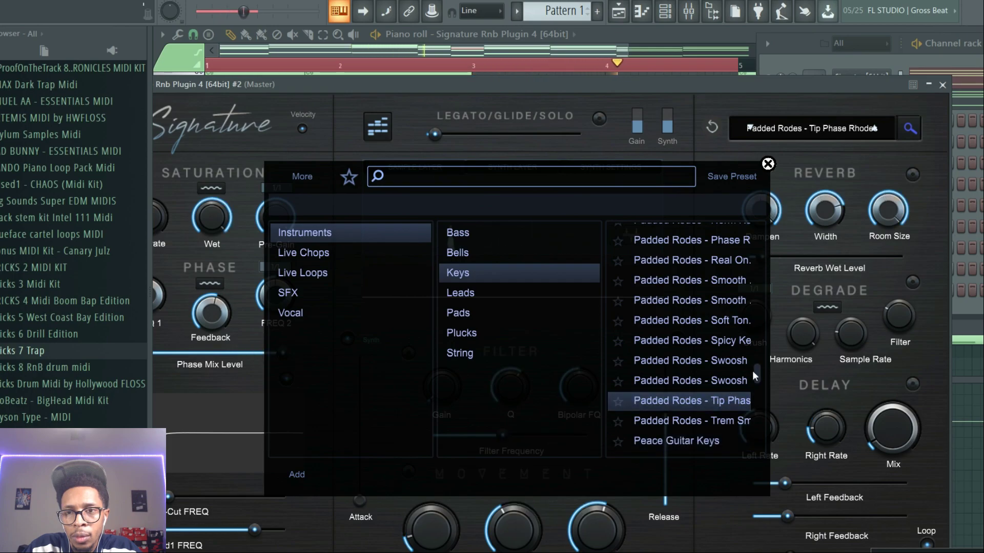
scroll(702, 394, down, 3)
click(676, 388)
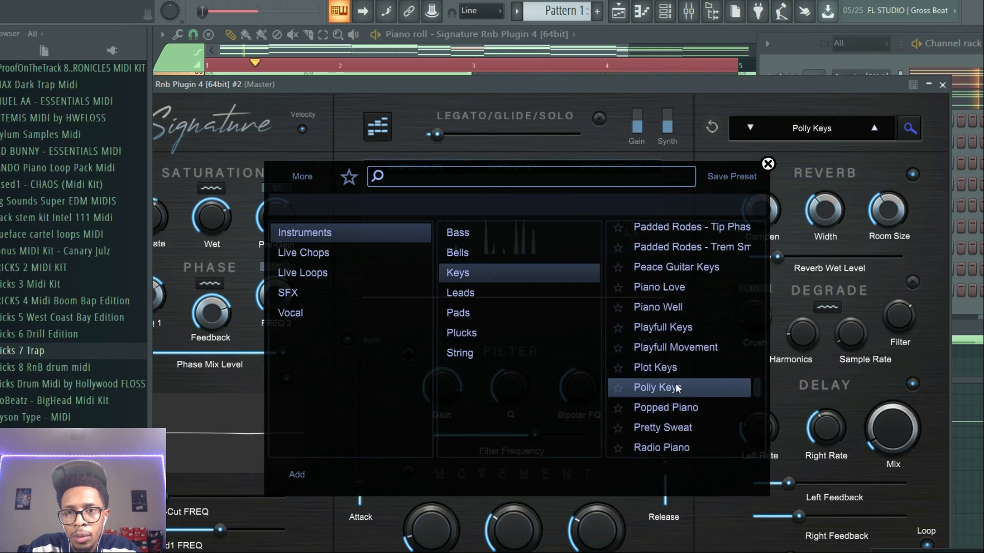
click(670, 336)
click(672, 353)
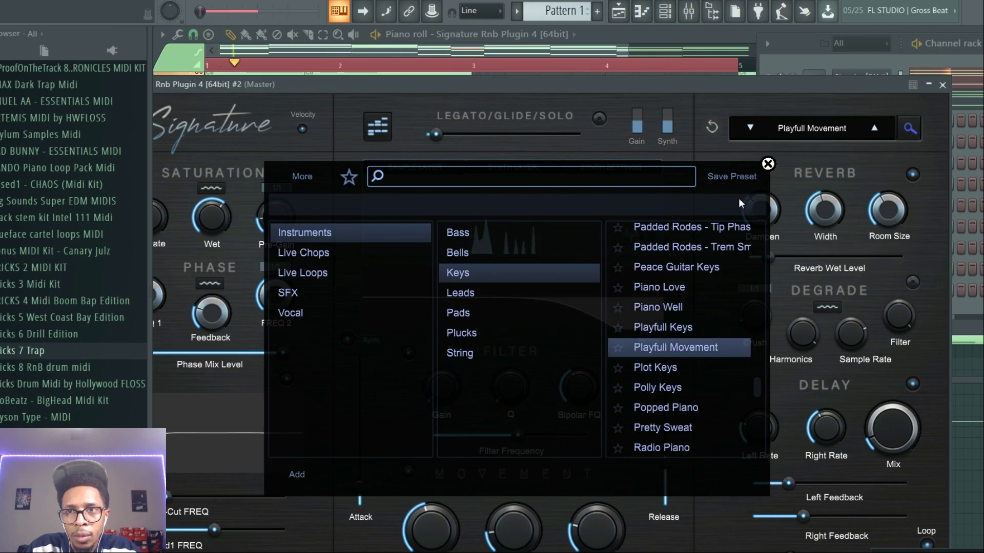
Step: Lower the plugin Gain of the Playfull Movement layer while listening to the progression
drag(786, 85, 634, 379)
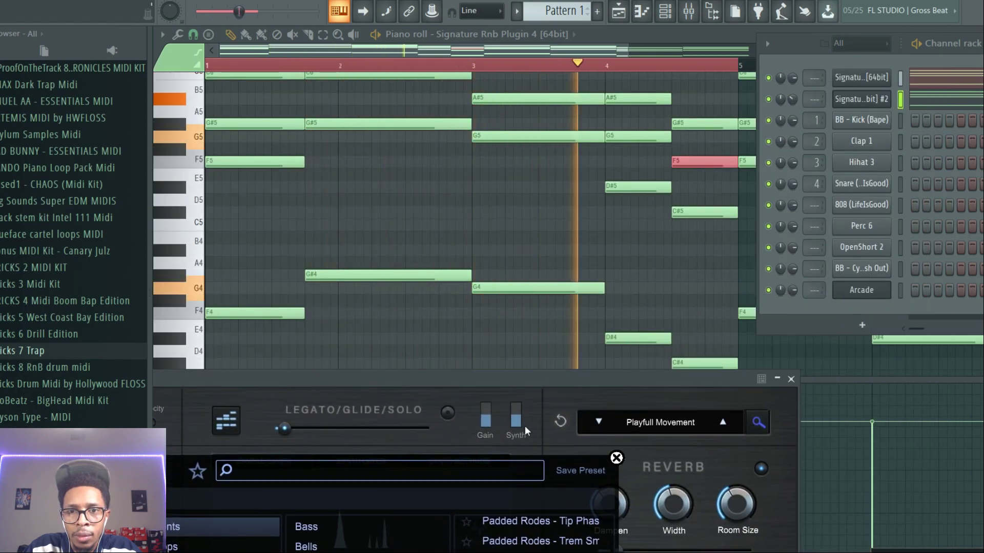
click(488, 422)
drag(487, 421, 487, 420)
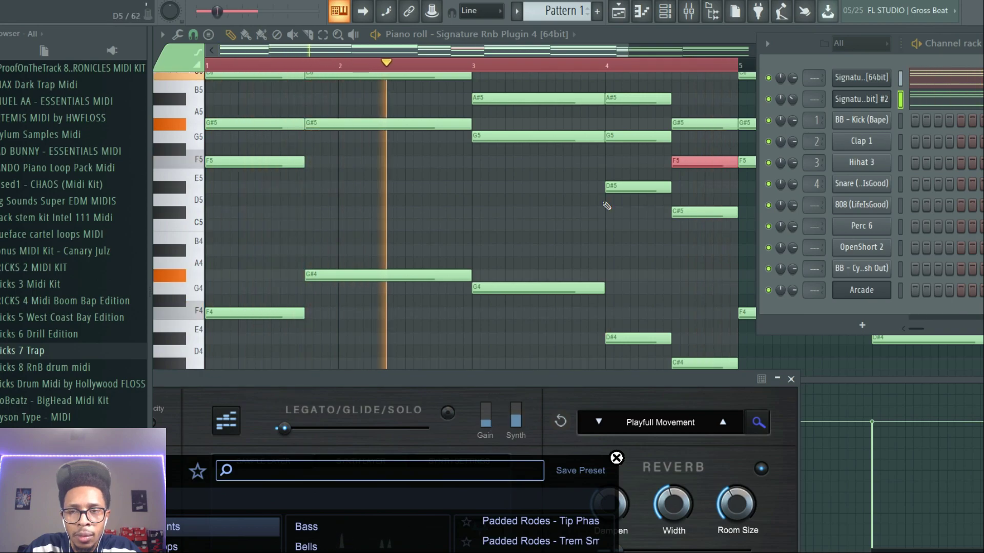
drag(580, 387, 698, 154)
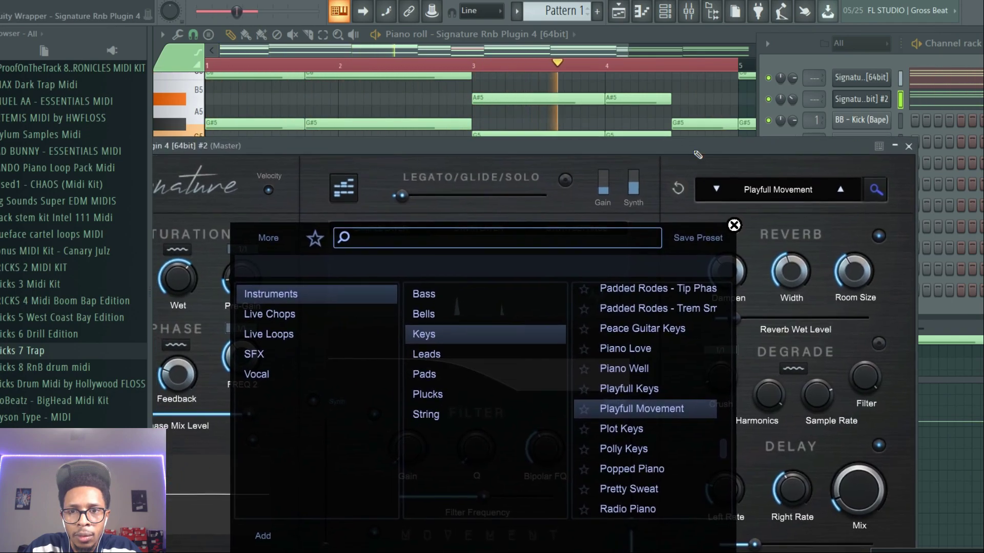
Step: Clone the Signature Rnb Plugin #2 channel and load the Fire red Lead preset from Leads in the new clone
click(834, 61)
right_click(867, 101)
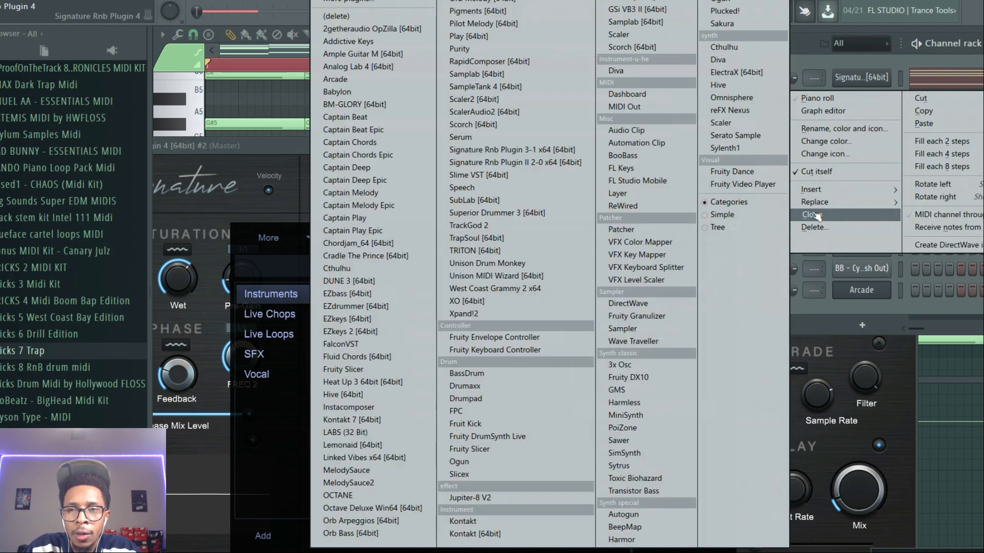
click(815, 216)
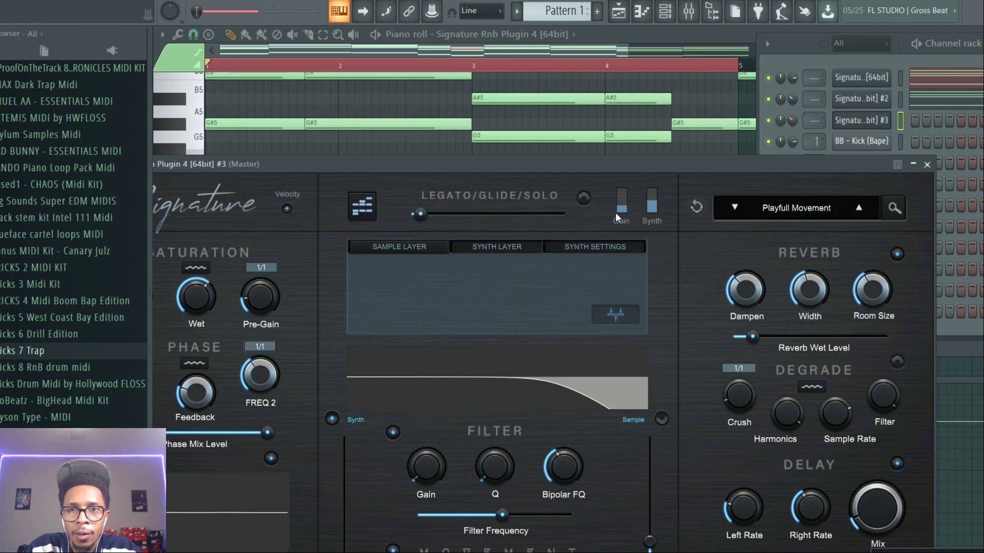
click(894, 208)
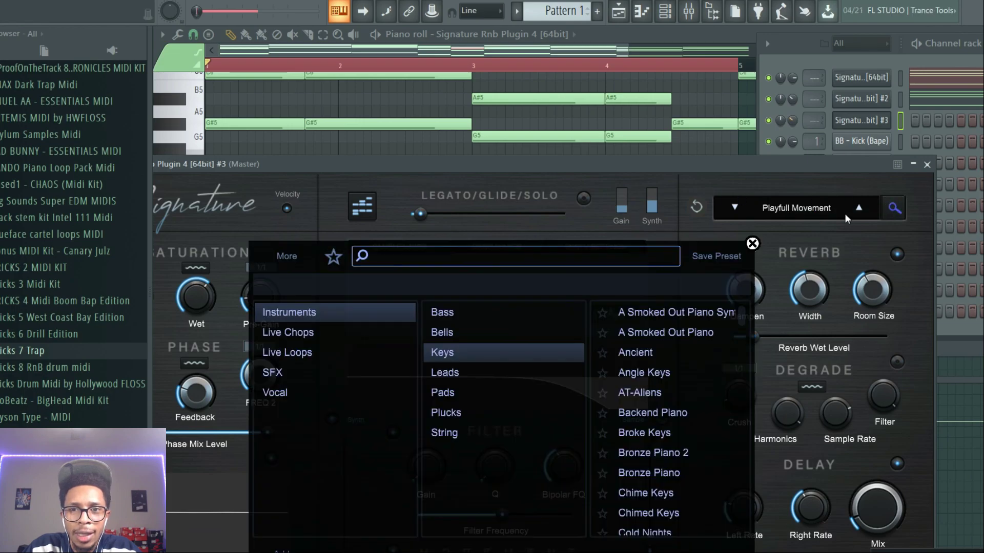
click(446, 374)
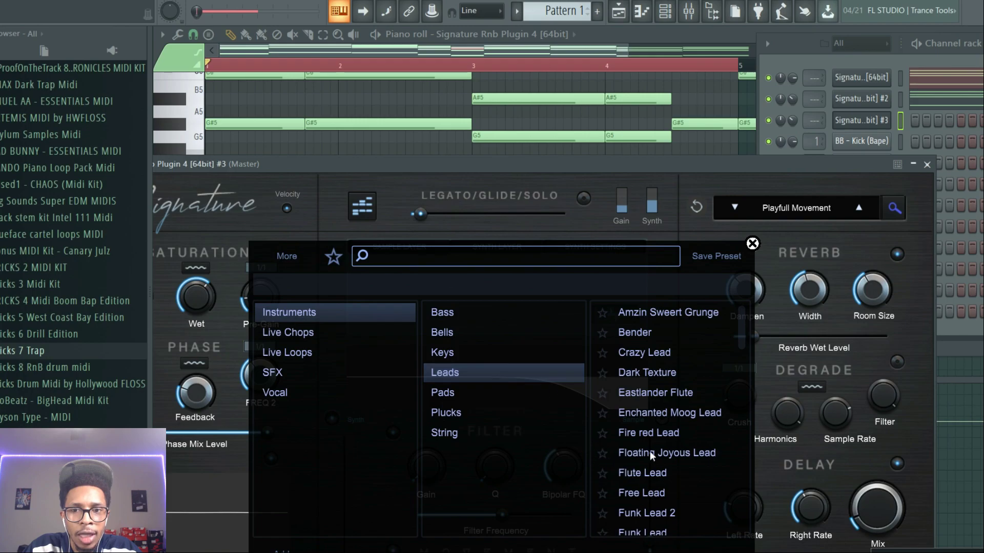
click(656, 436)
Step: Place short F5 and C6 melody notes in bar 1 of clone #3's piano roll
key(F7)
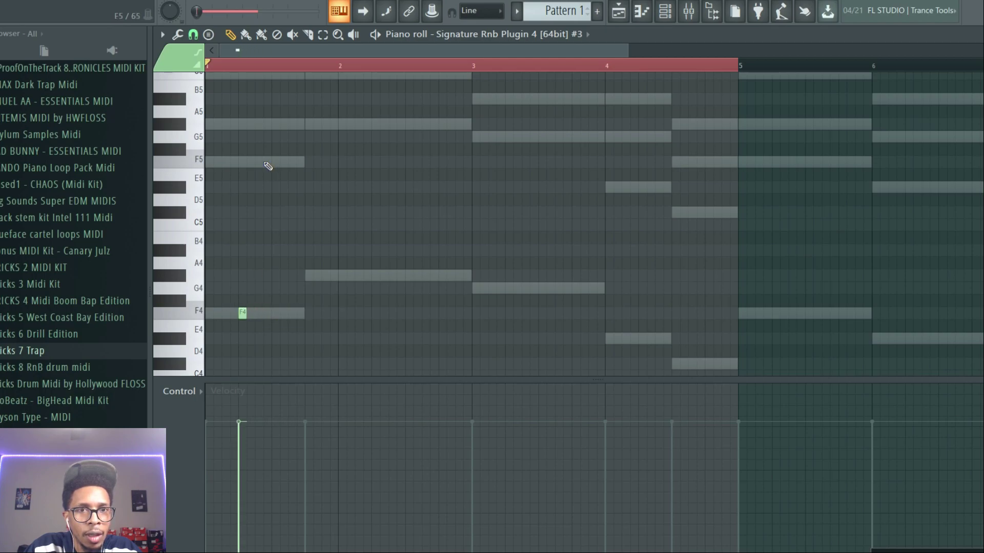
key(space)
key(space)
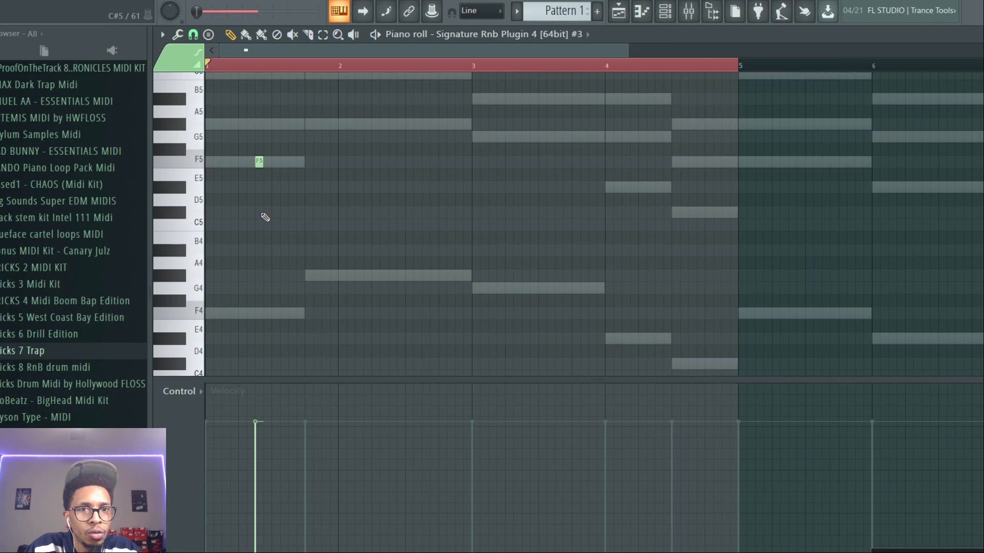
scroll(265, 217, up, 3)
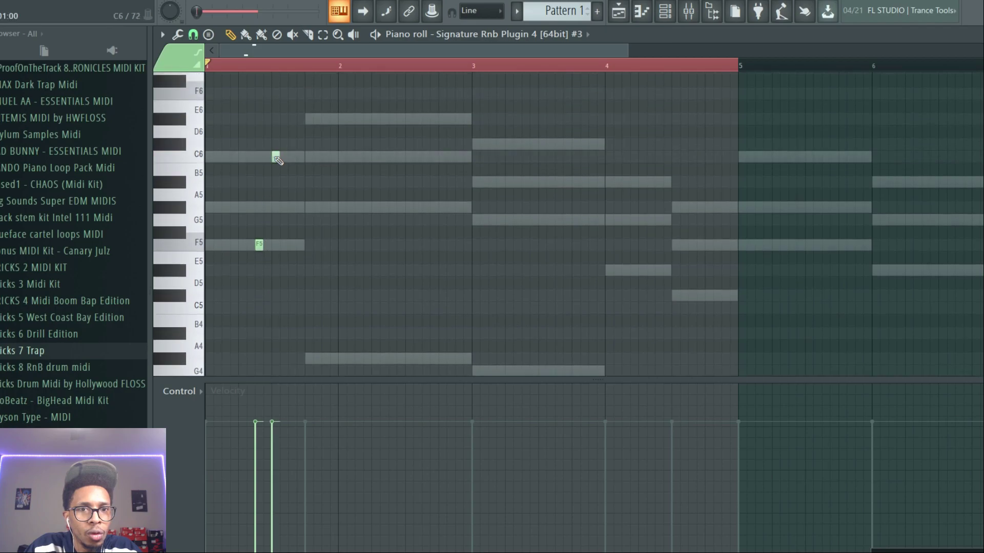
Step: Switch clone #3 to the Bender lead preset while playing the pattern
key(F6)
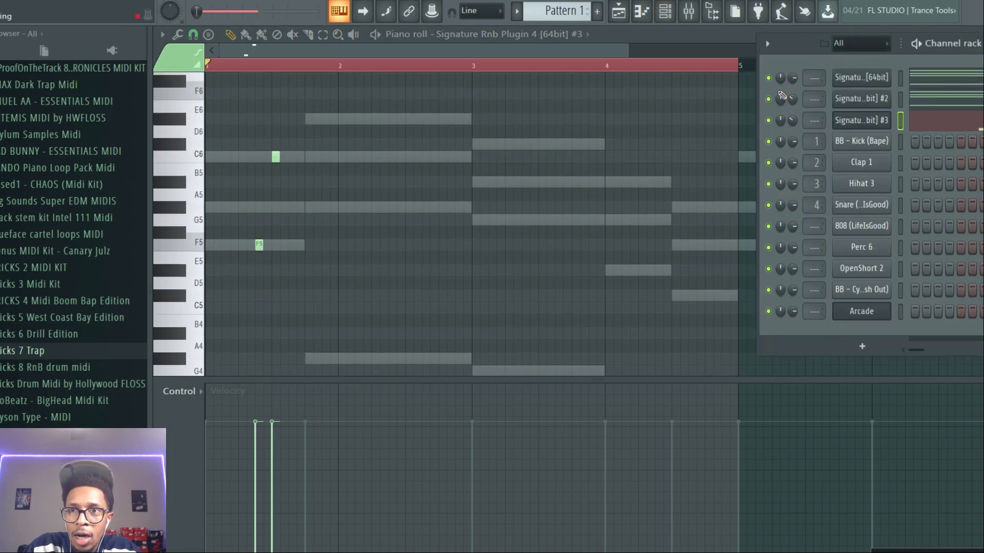
click(853, 125)
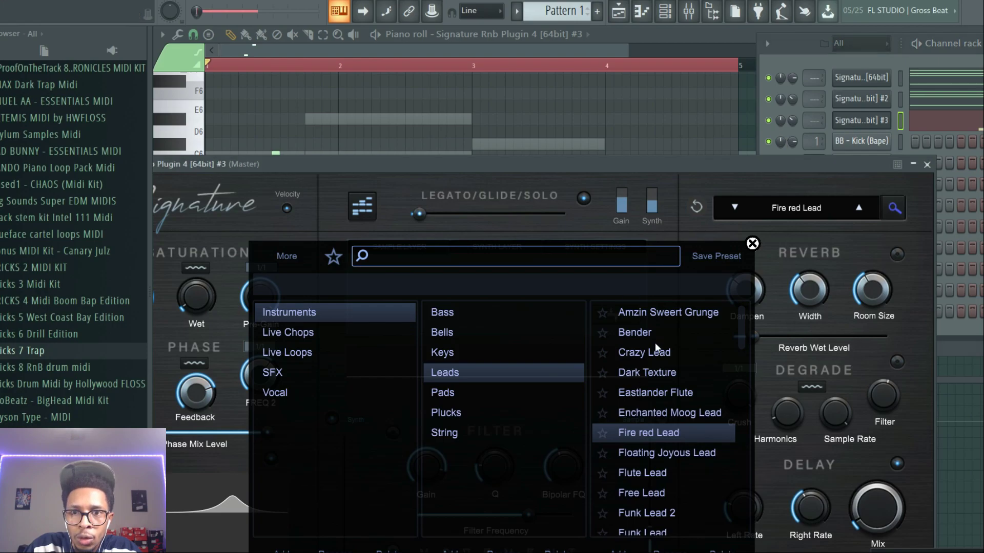
key(space)
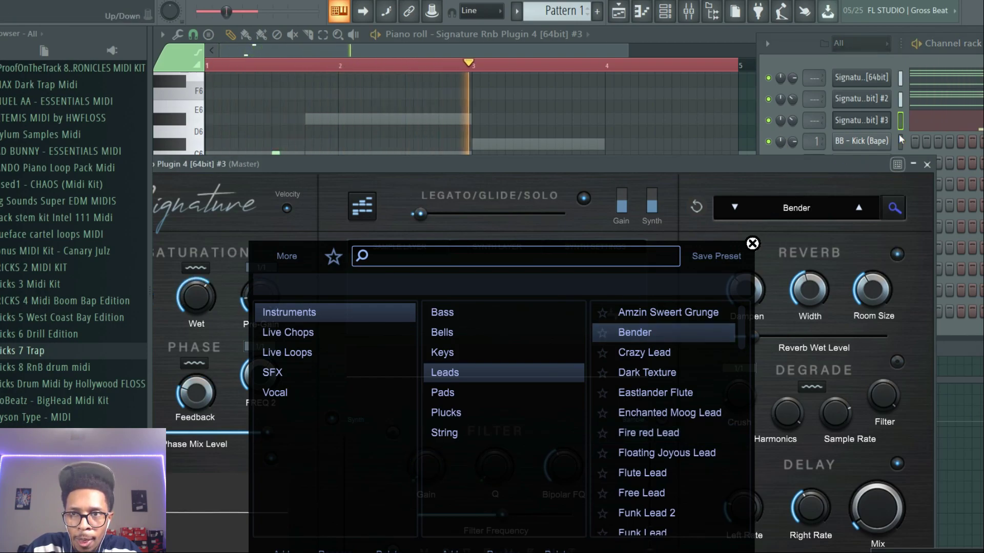
Step: Add a long G#5 note, short G#4, G4, A#5, C#6 and A#5 notes through bar 3, and D#5, G5 and F5 in bar 4
click(944, 125)
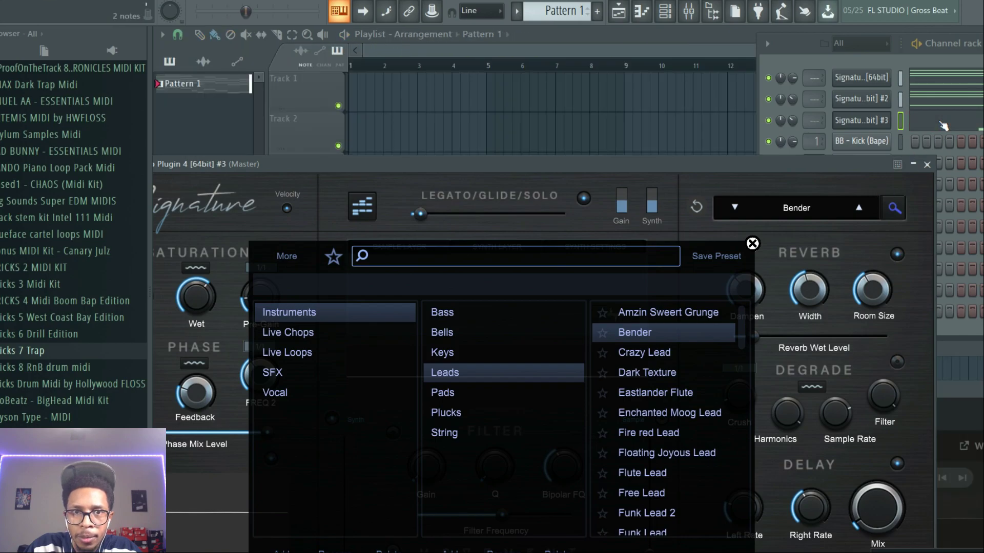
click(944, 126)
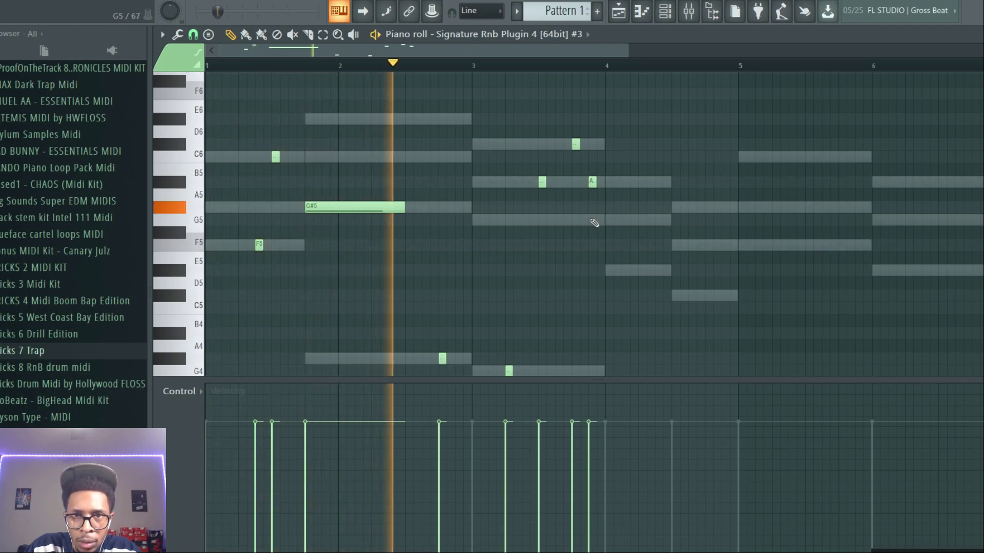
click(639, 270)
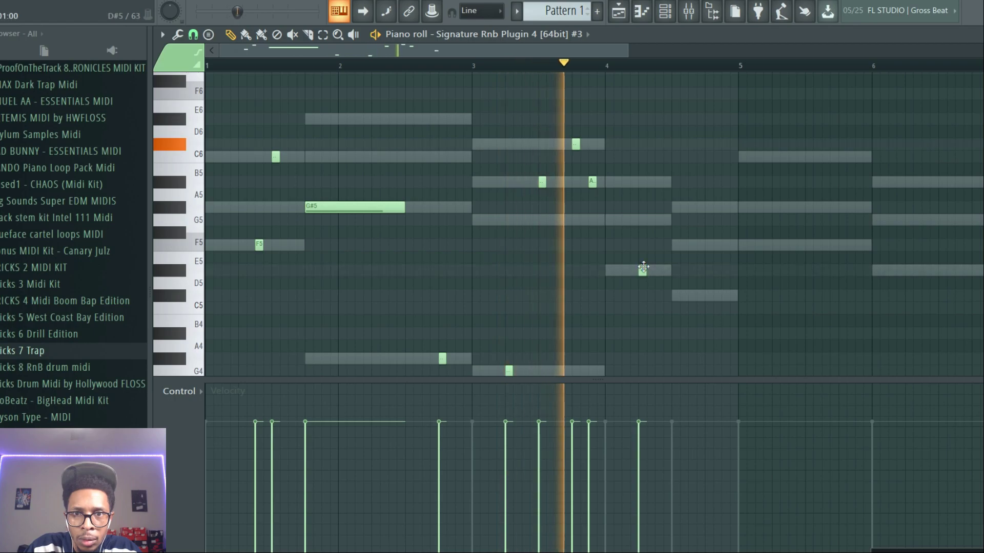
key(space)
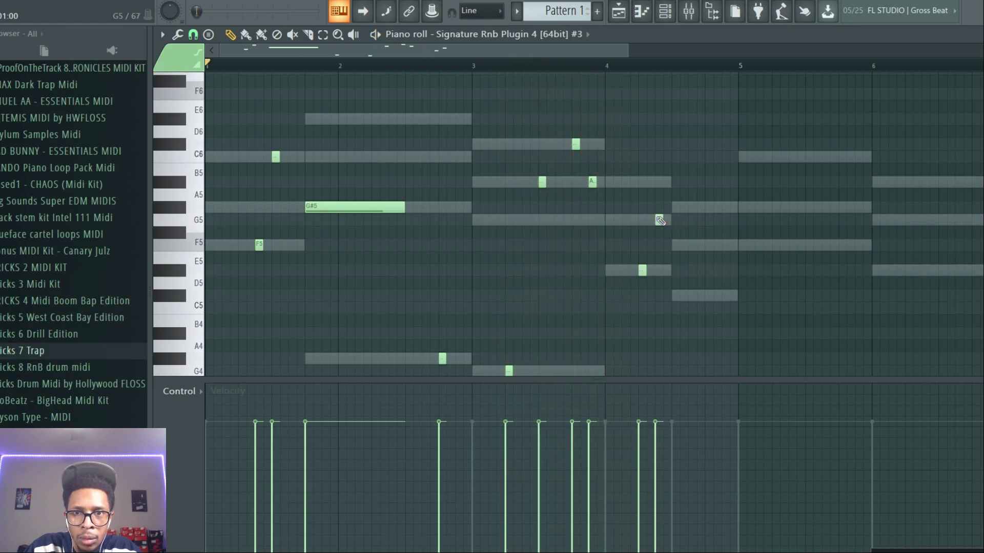
key(space)
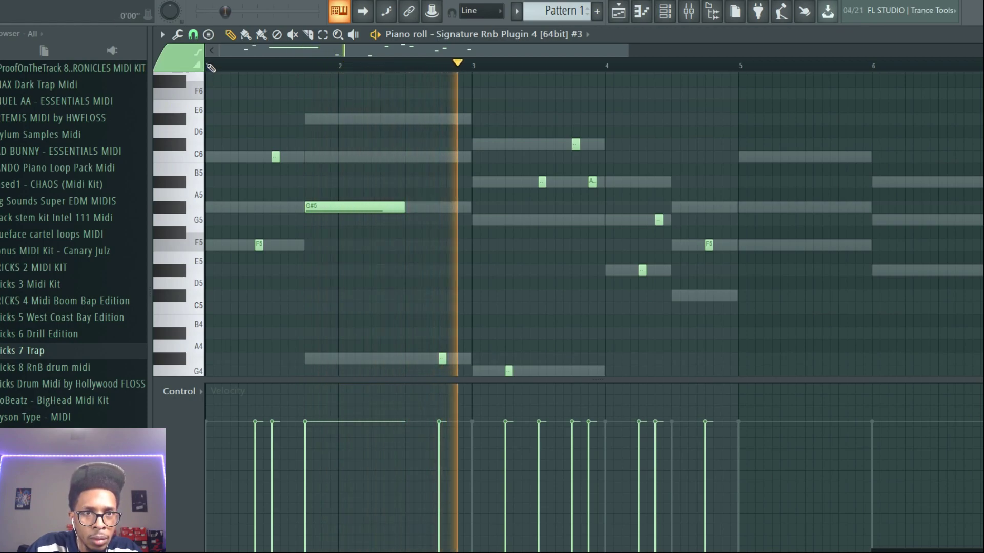
Step: Loop bars 1 to 4 and raise the short G#4 and G4 melody notes by one octave
drag(210, 67, 738, 137)
key(space)
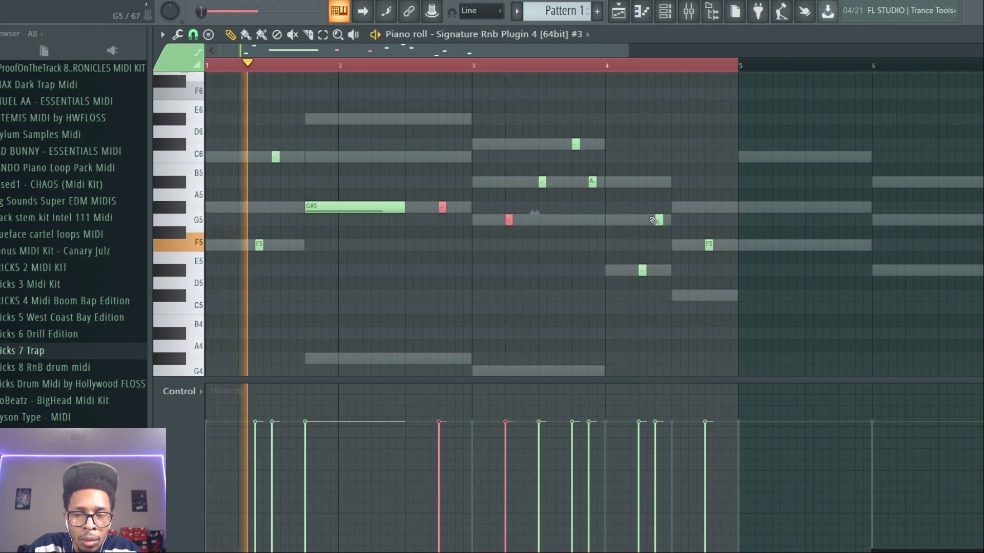
Step: Try filling the Hihat 3 channel every 2 steps, cut the filled steps and stop playback
key(F6)
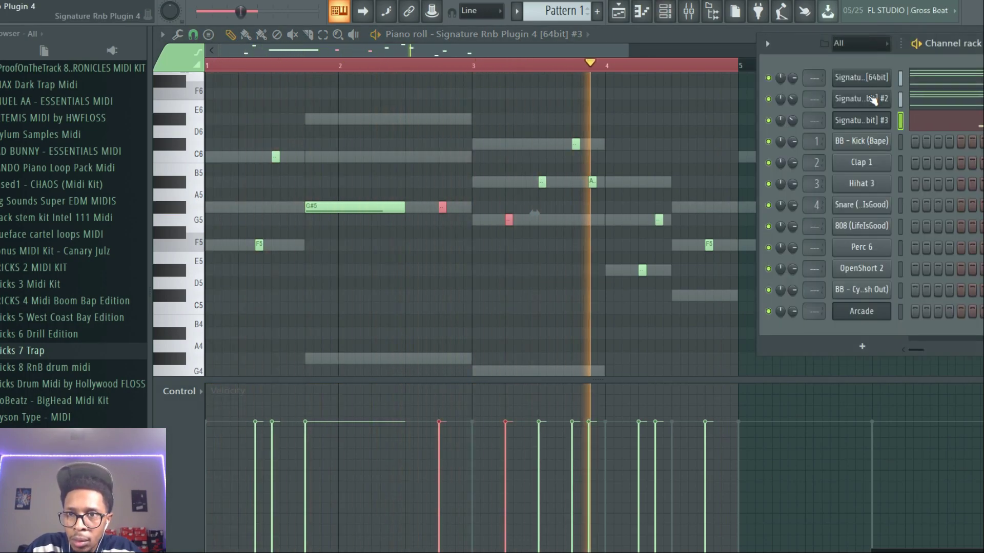
right_click(880, 188)
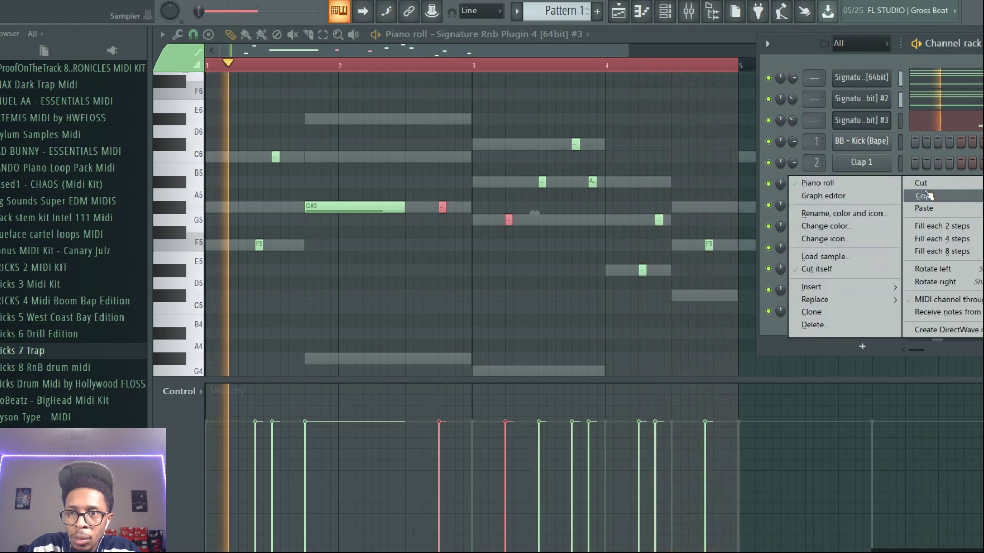
click(939, 231)
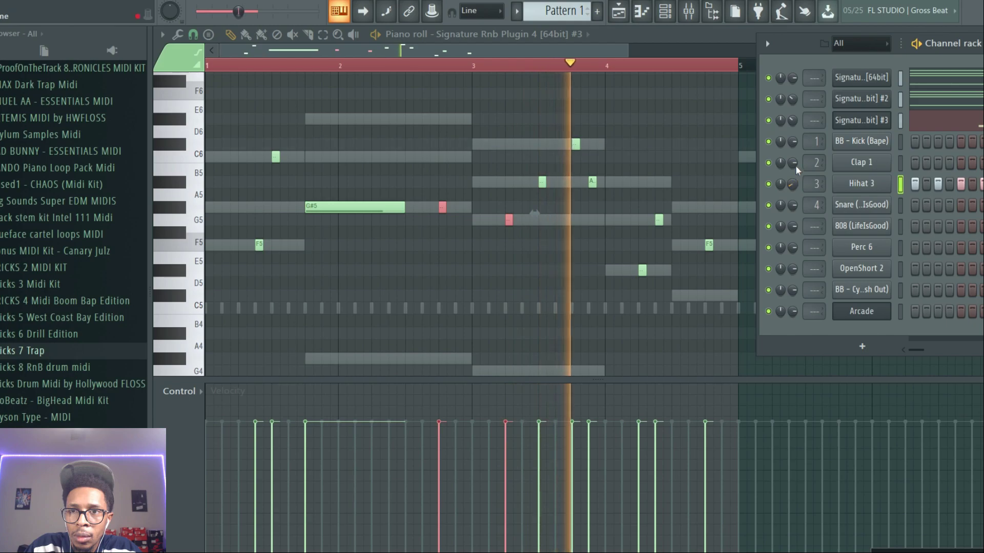
right_click(861, 185)
click(925, 185)
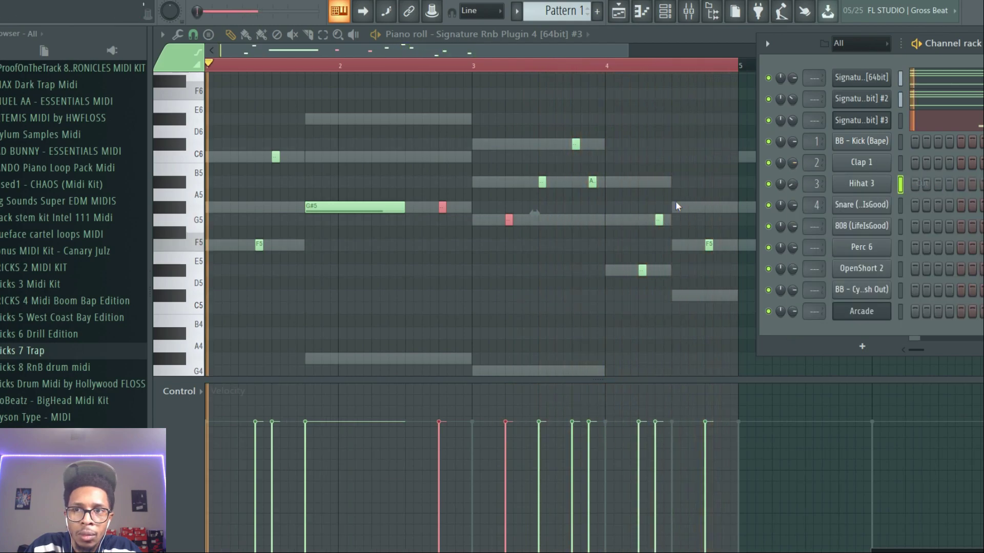
key(space)
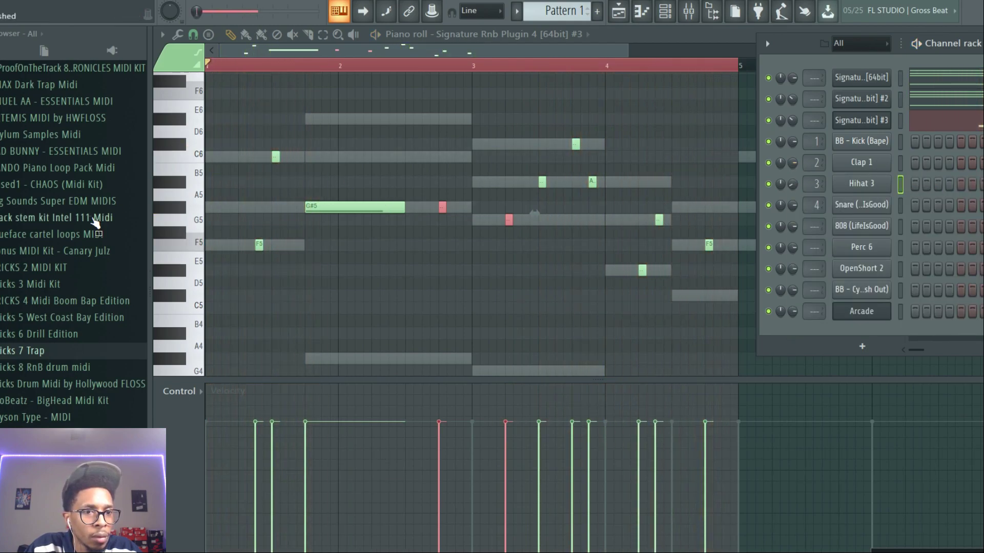
Step: Restretch all channels and load the Hat 7_120 bpm MIDI pattern from the kit's Hats folder onto the Hihat 3 channel
scroll(95, 223, down, 15)
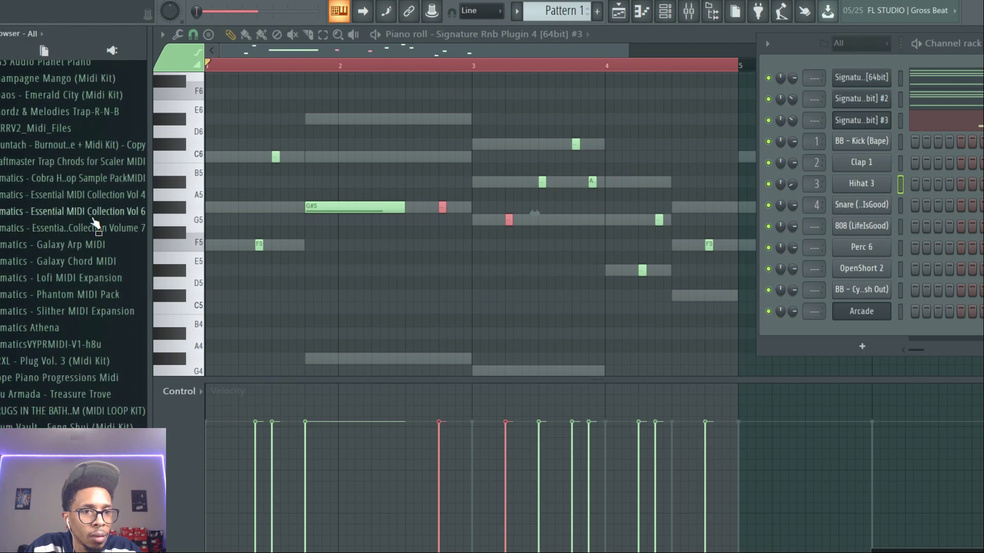
scroll(95, 223, down, 5)
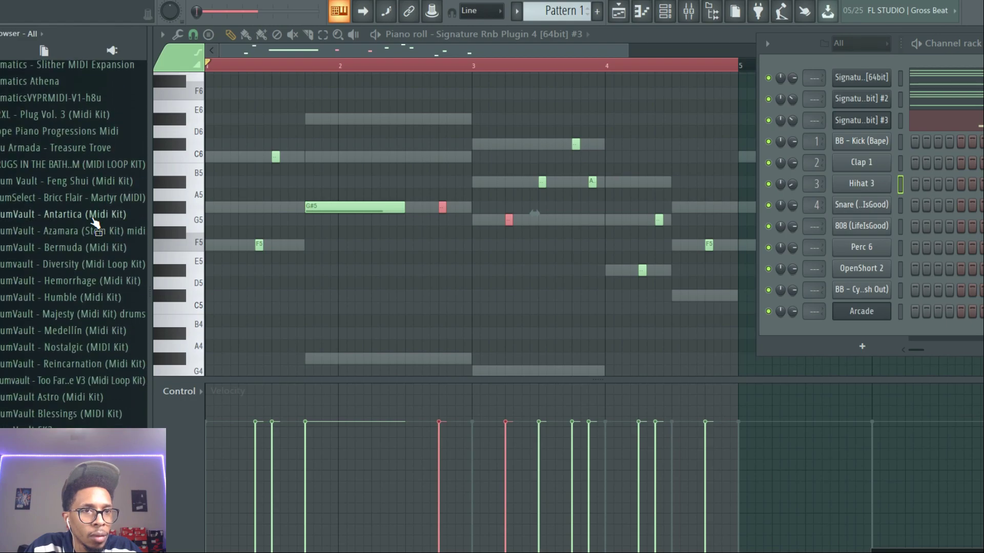
scroll(95, 223, up, 10)
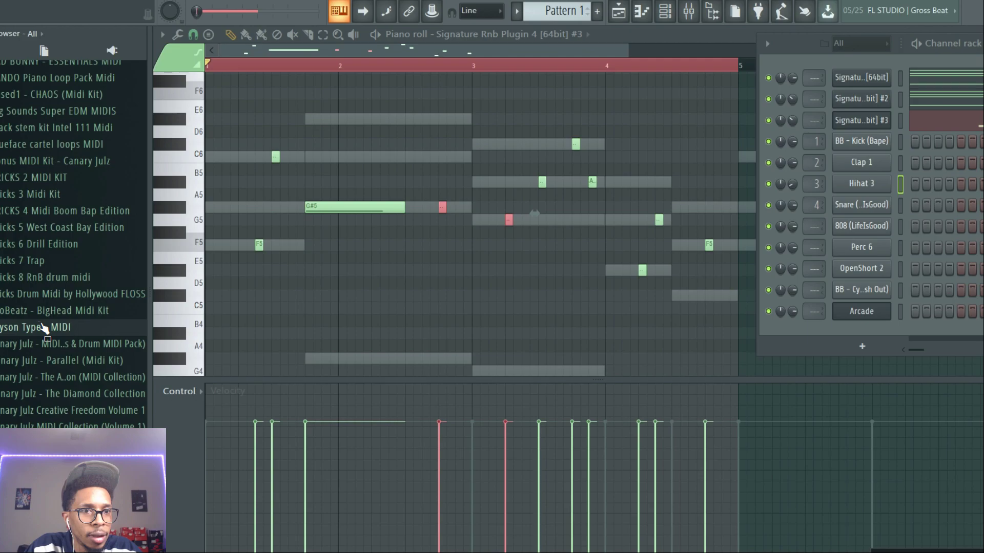
click(15, 393)
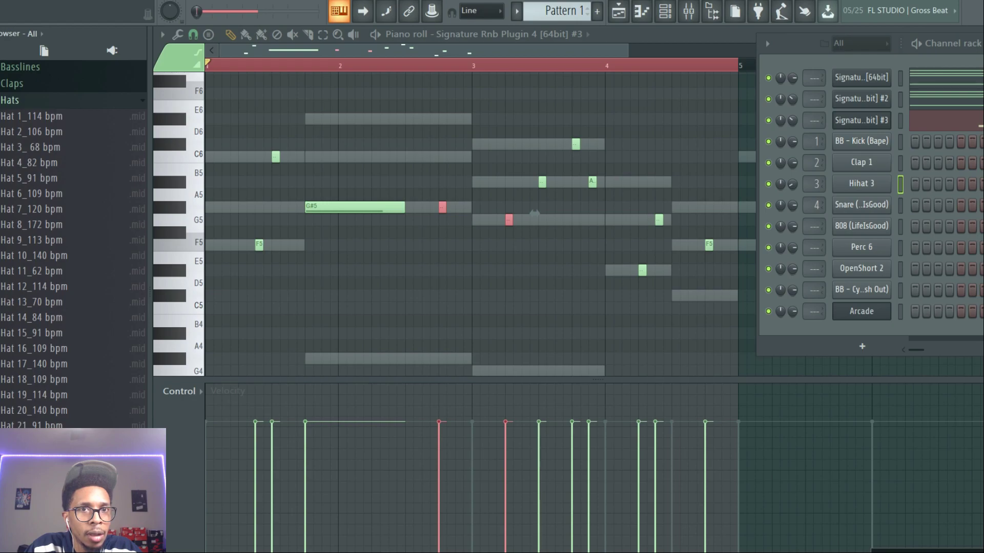
key(shift+r)
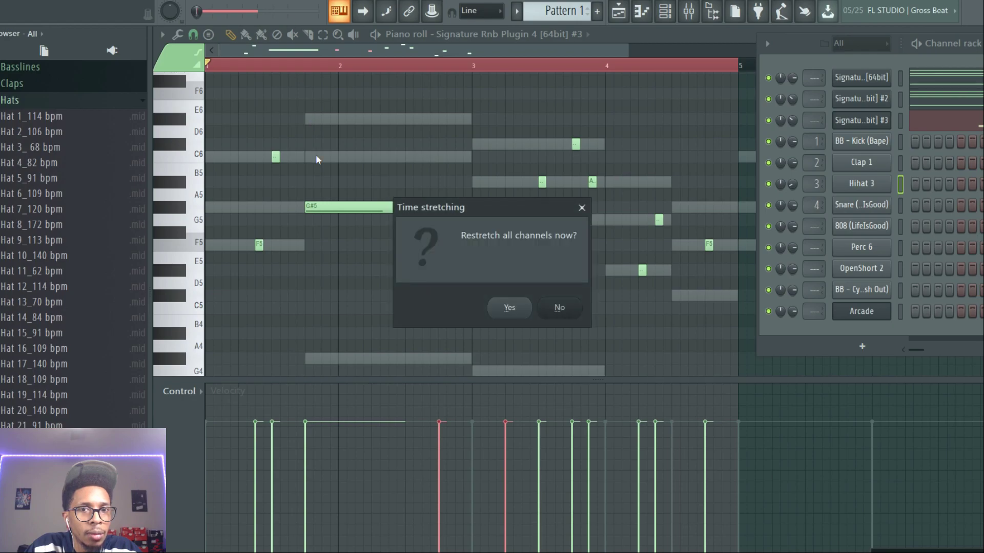
click(512, 310)
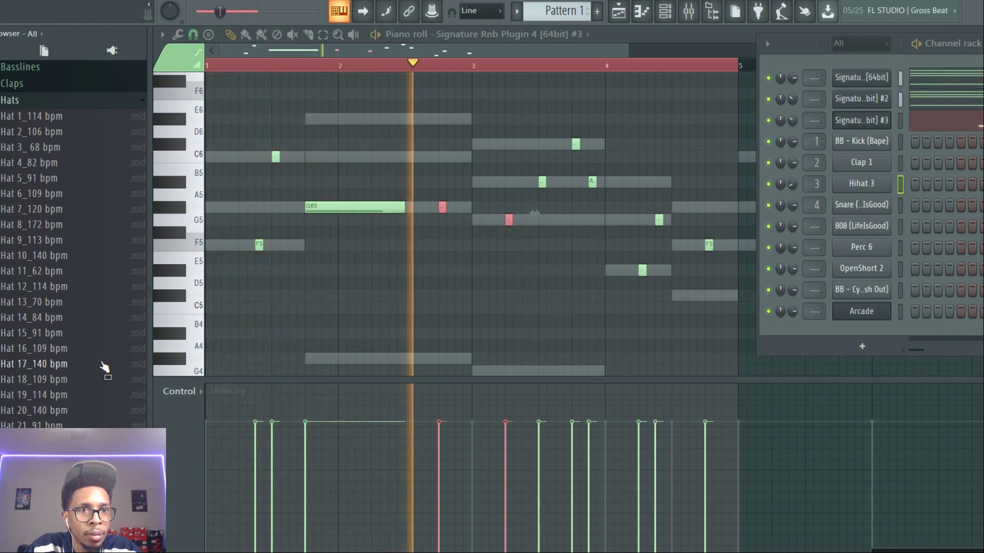
drag(42, 209, 865, 190)
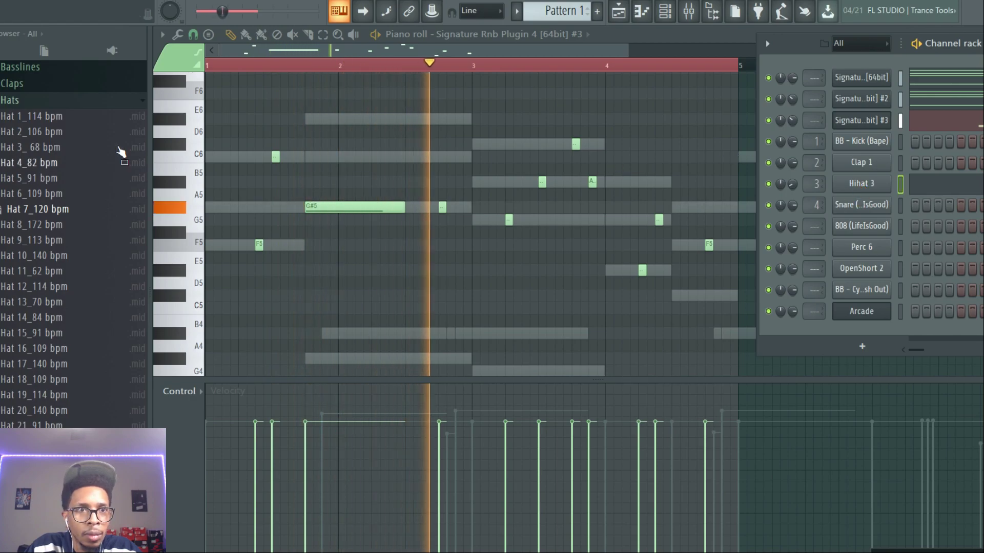
Step: Load the Clap 1_109 bpm MIDI pattern onto the Clap 1 channel and open the kit's Kicks folder
click(15, 83)
drag(39, 99, 863, 163)
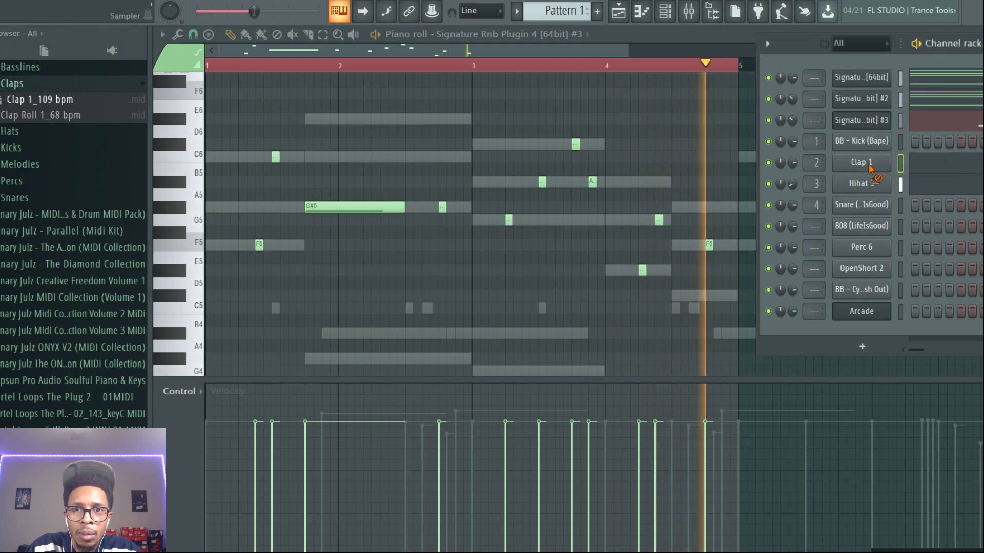
key(space)
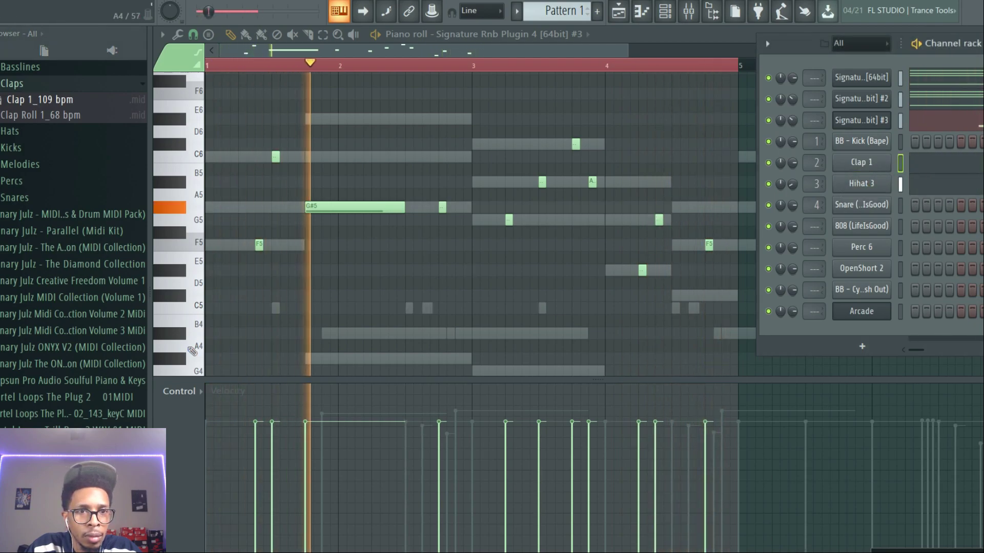
click(15, 148)
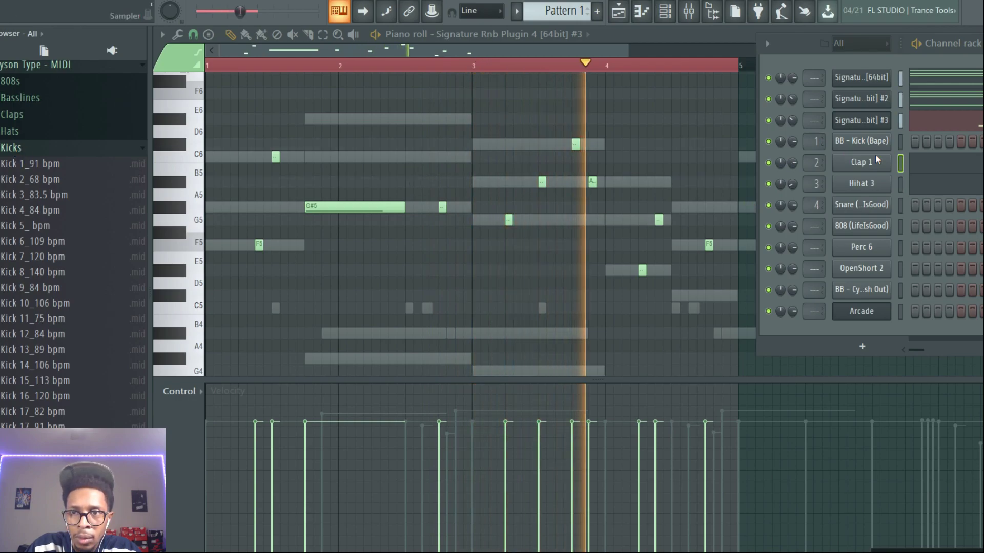
Step: Lower the velocities of the Clap 1 notes in bars 1 to 4 to roughly half level
click(917, 161)
click(407, 458)
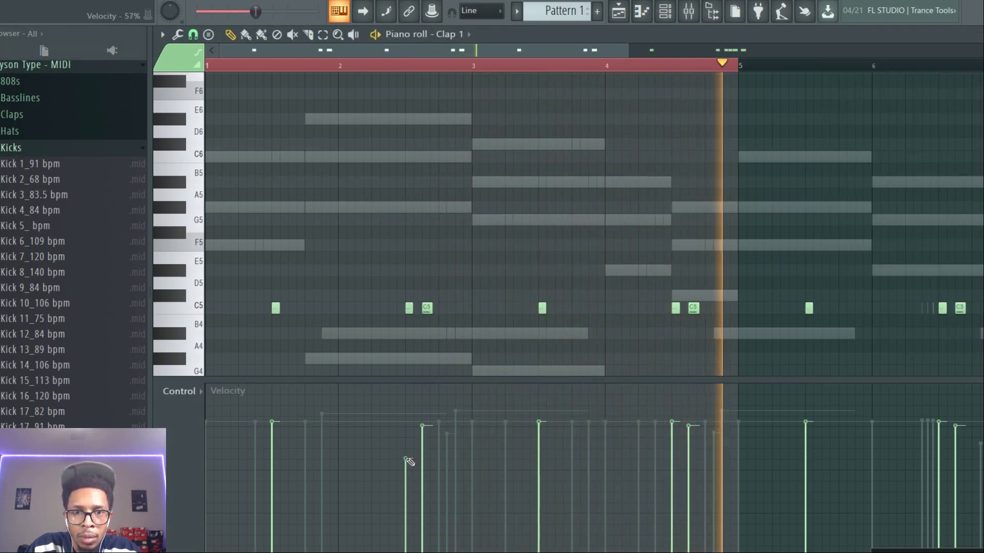
click(272, 474)
click(538, 468)
click(688, 452)
drag(688, 466, 672, 466)
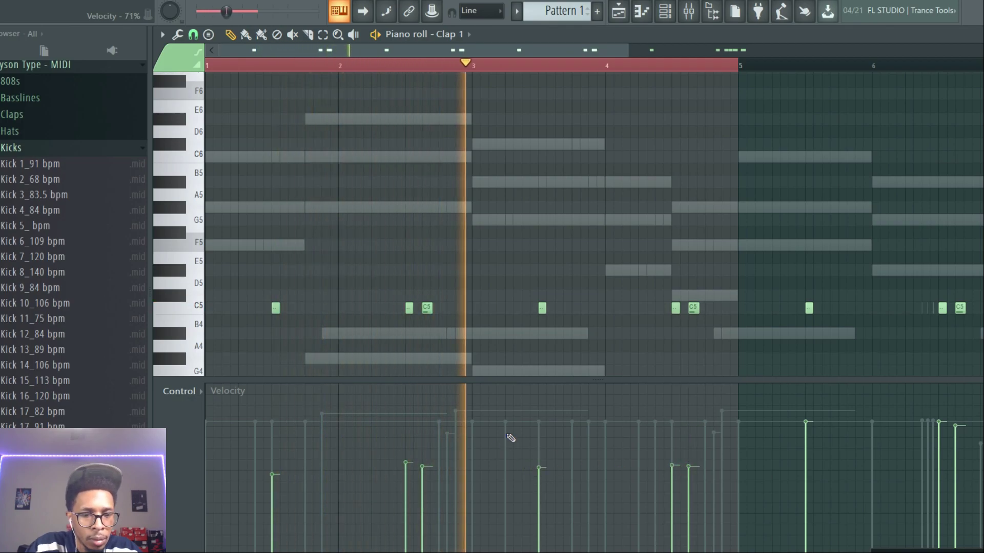
Step: Load the Kick 7_120 bpm MIDI pattern onto the BB - Kick (Bape) channel and view its notes
key(F6)
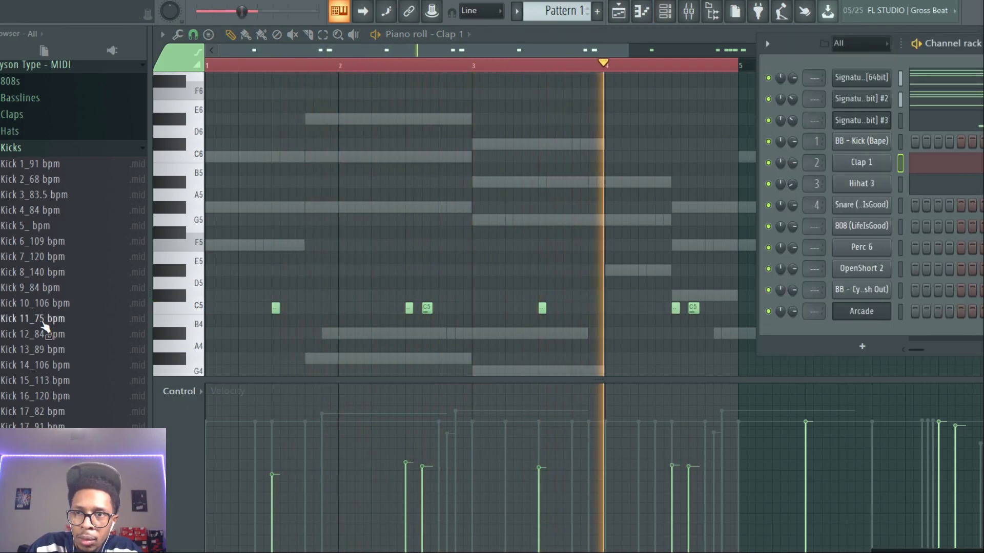
drag(61, 257, 861, 141)
key(F6)
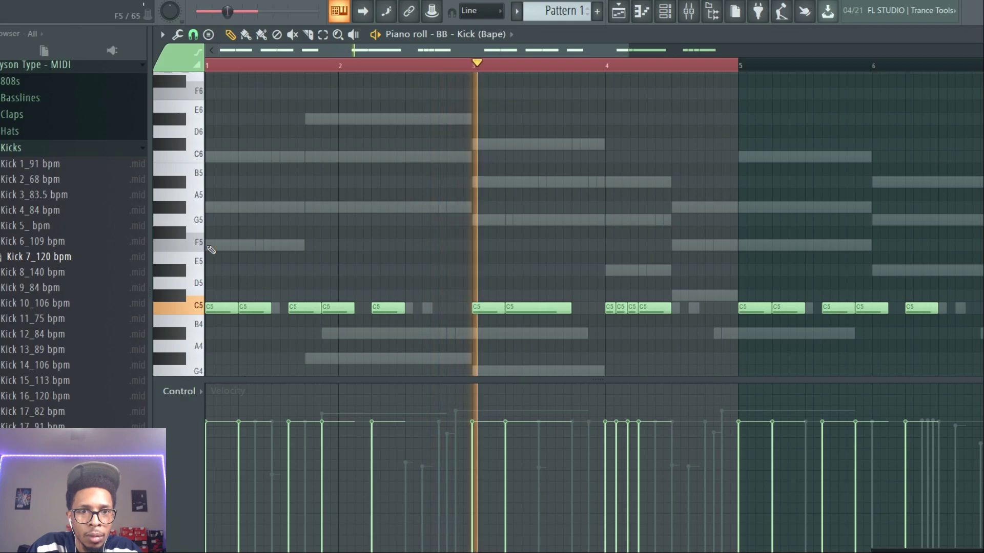
Step: Raise the kick velocities in bars 1 to 4 to about 90% and add a short C5 kick near the end of bar 4
drag(276, 339, 699, 379)
click(607, 392)
drag(611, 395, 643, 395)
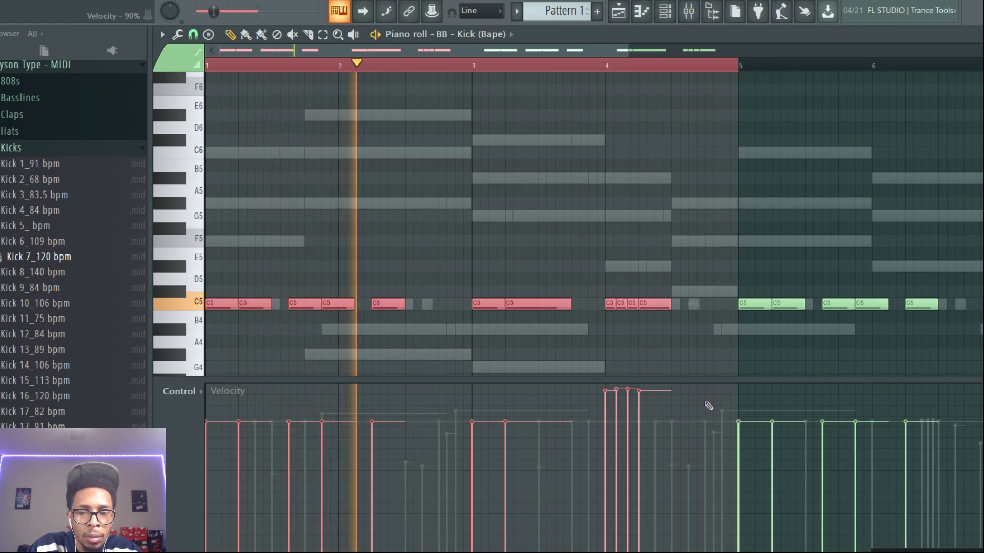
click(710, 305)
drag(476, 402, 512, 396)
drag(384, 403, 208, 401)
Step: Clone the Signature Rnb #3 channel and load the Aries Bass preset from the Bass instruments on the copy
key(F6)
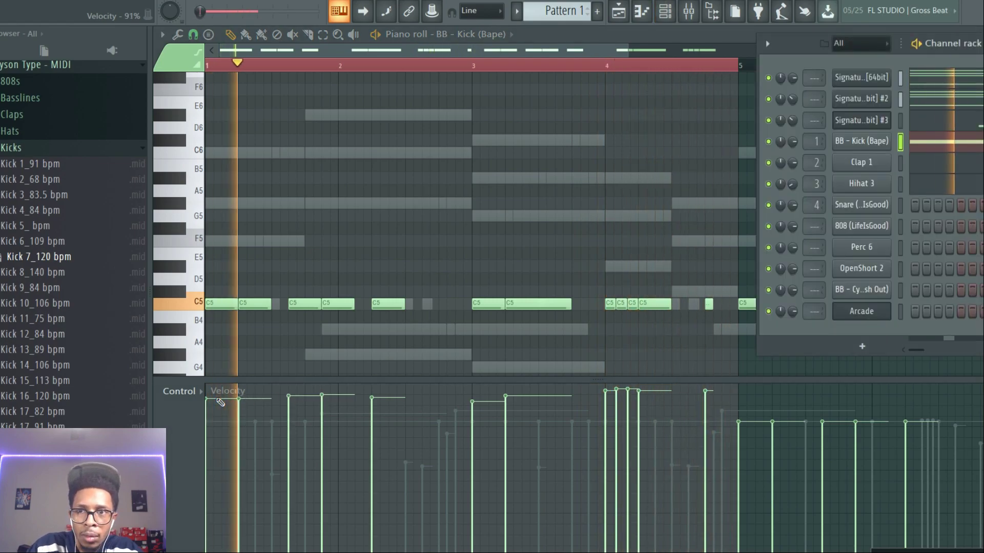
right_click(861, 120)
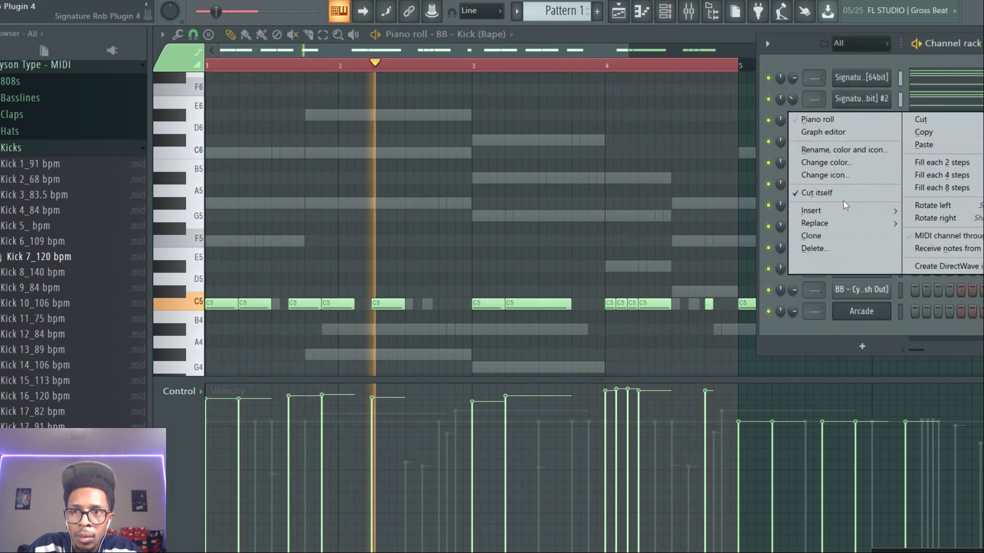
click(838, 235)
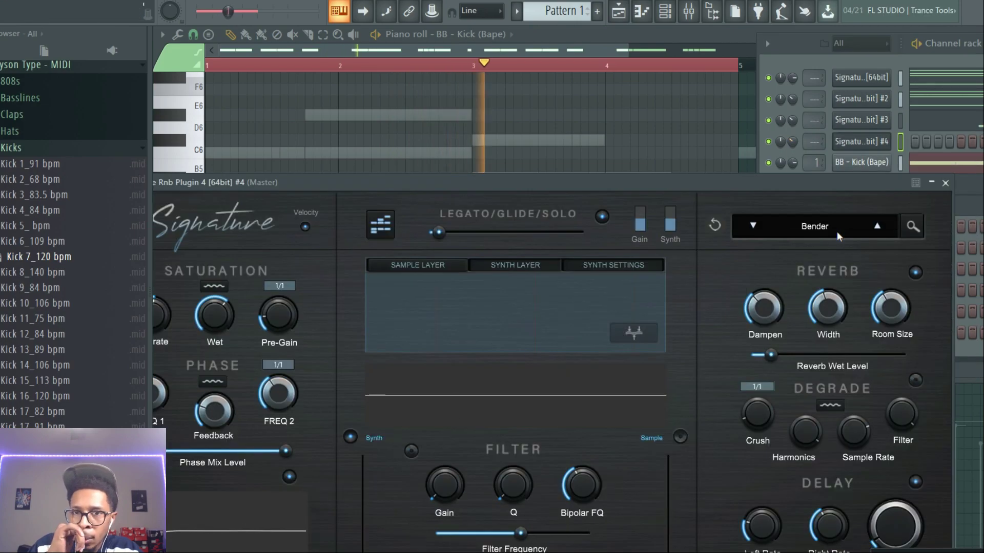
click(913, 226)
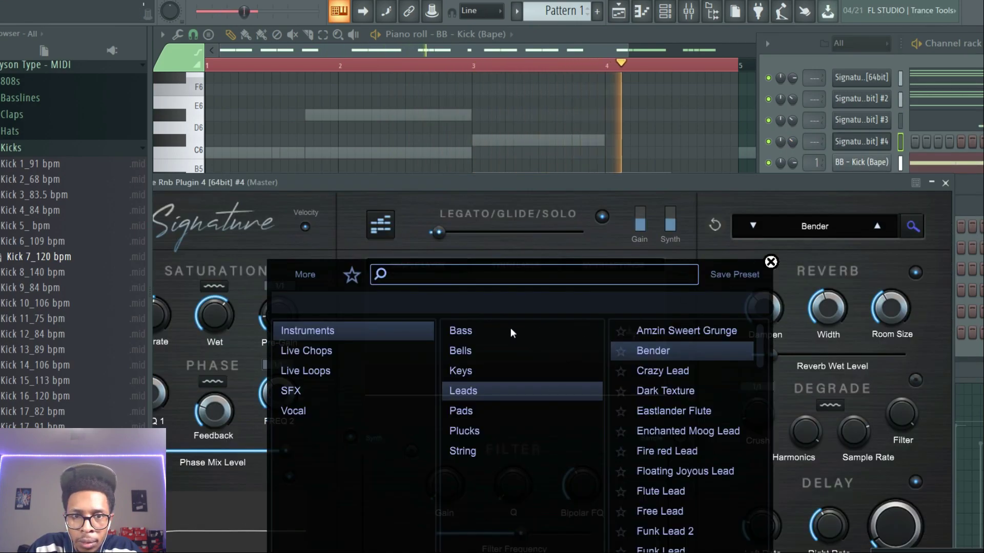
click(478, 332)
click(664, 388)
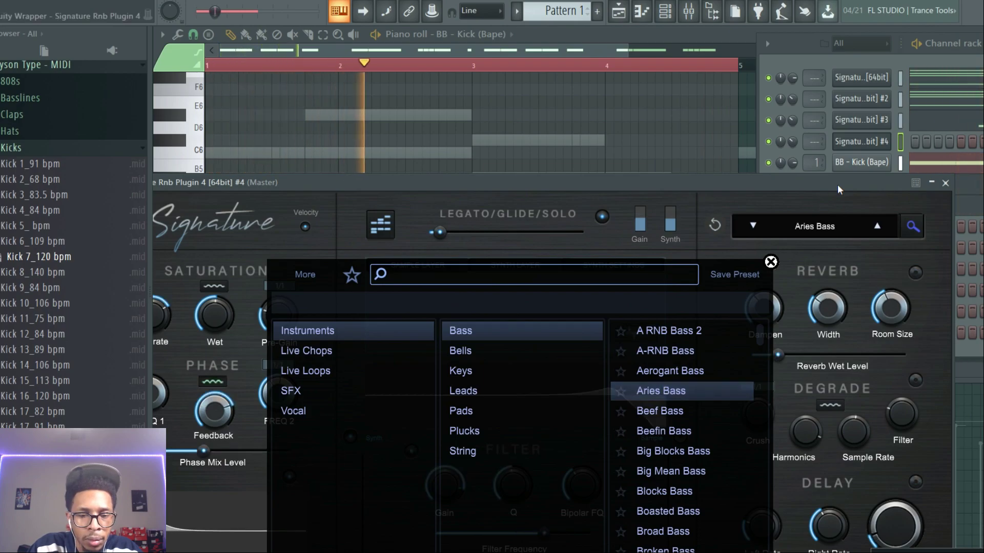
Step: Add a bass line of long F4, G#4, G4, D#4 and C#4 notes across bars 1 to 4 for clone #4 and adjust its volume
key(F7)
scroll(309, 228, down, 4)
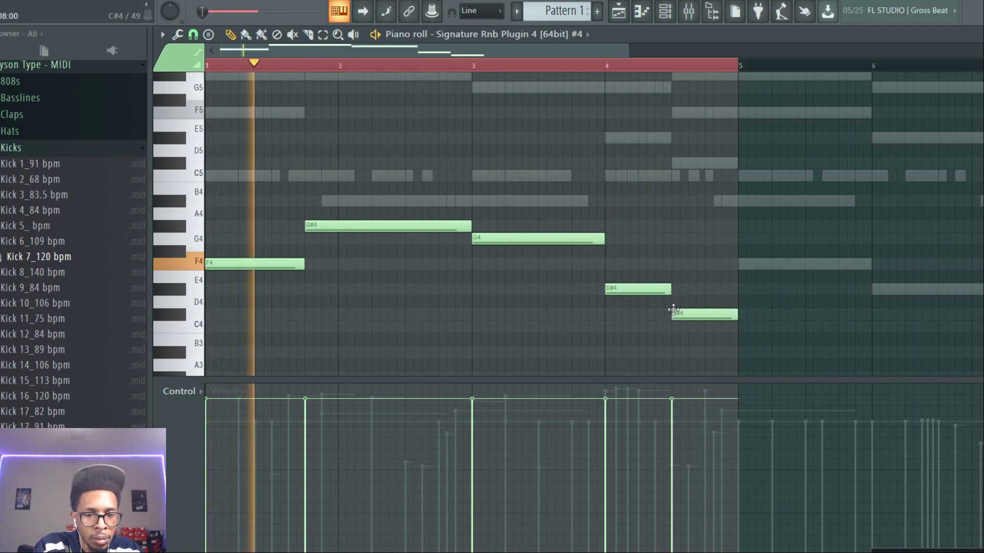
key(F6)
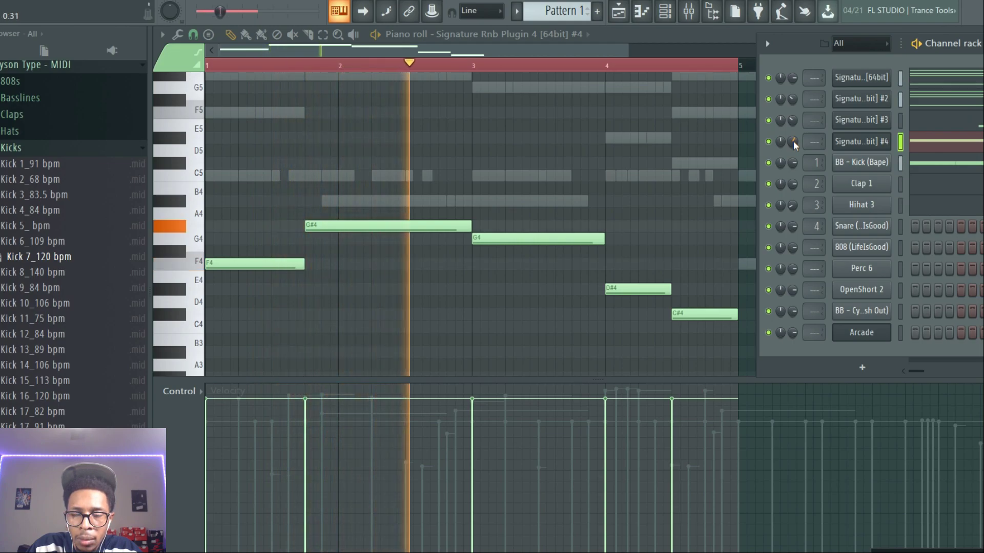
Step: Open the Arcade instrument, reposition its window and browse the list of newest samplers
click(869, 332)
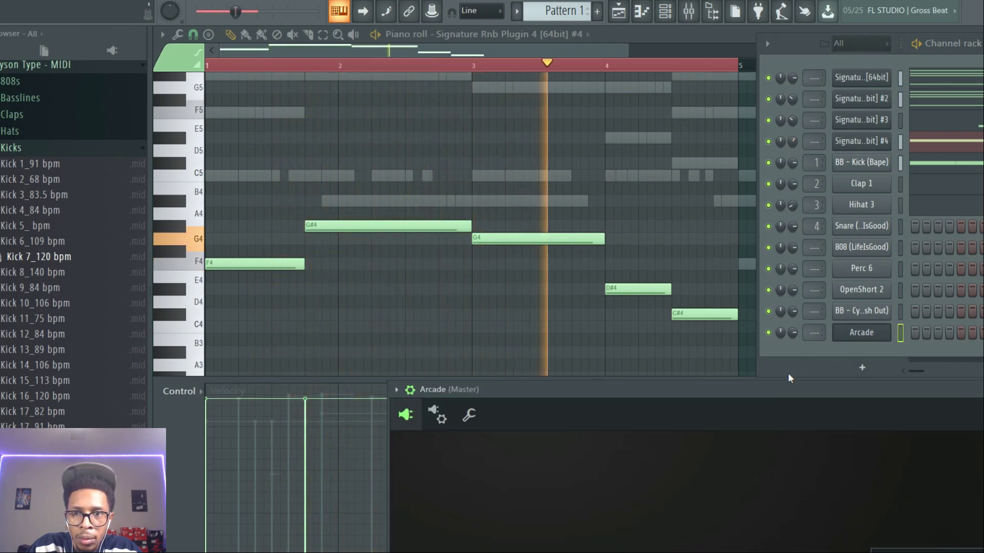
drag(792, 392, 569, 3)
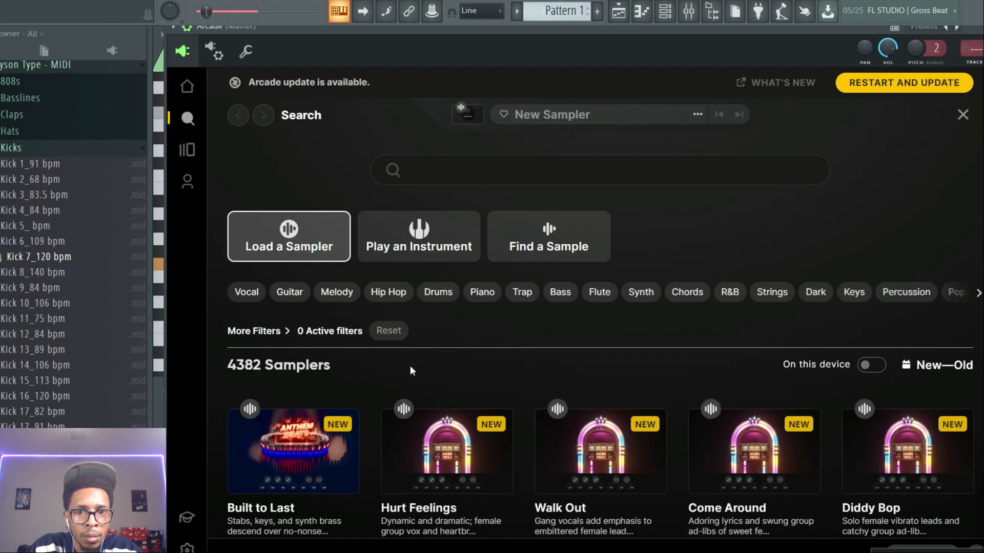
mouse_move(436, 486)
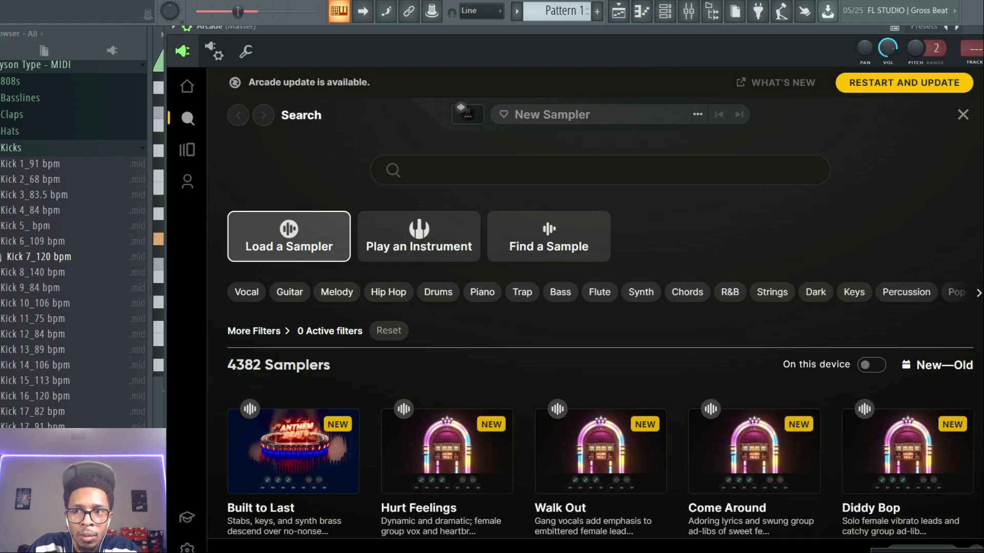
scroll(594, 307, down, 3)
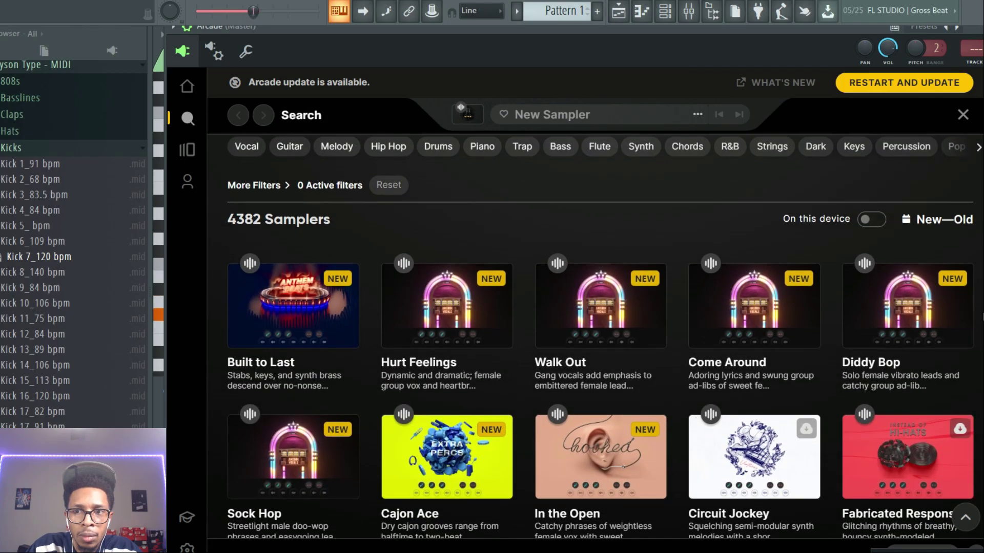
mouse_move(903, 331)
mouse_move(790, 318)
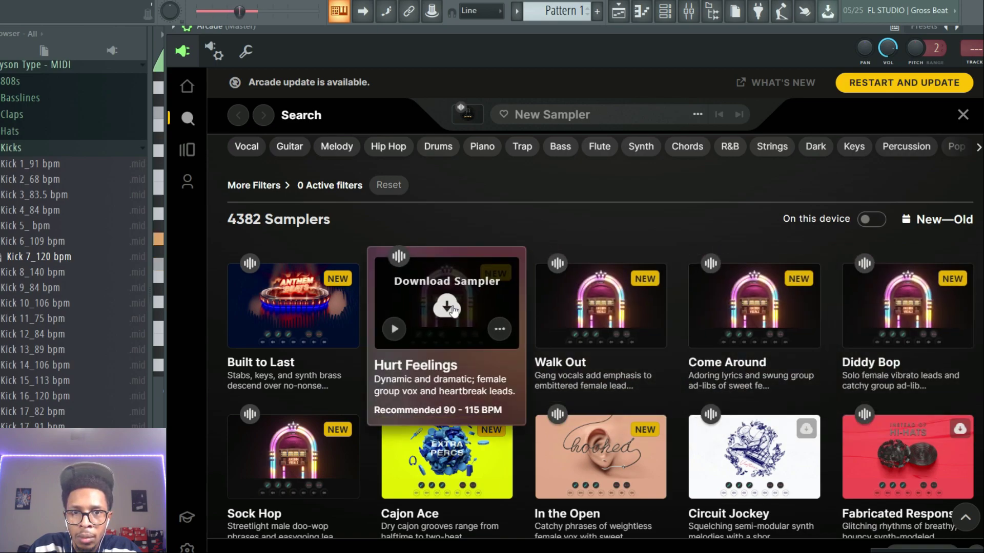
Step: Download and load the Walk Out sampler in Arcade and set the session key to F min
click(598, 327)
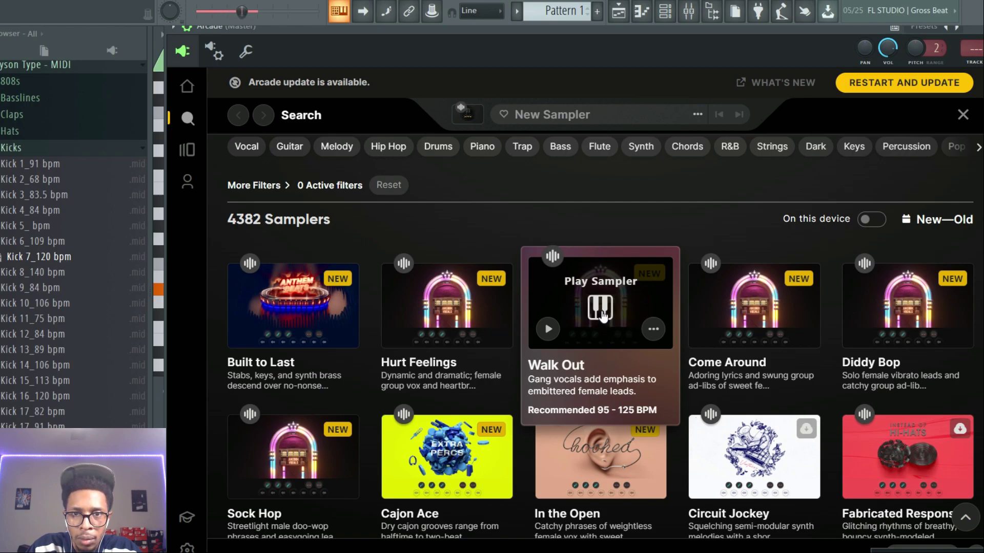
click(601, 308)
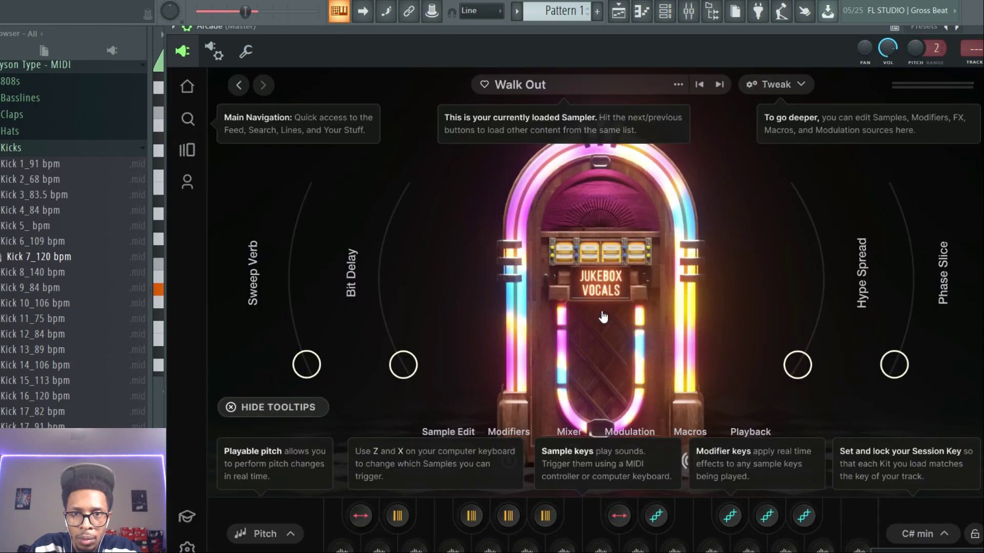
click(906, 535)
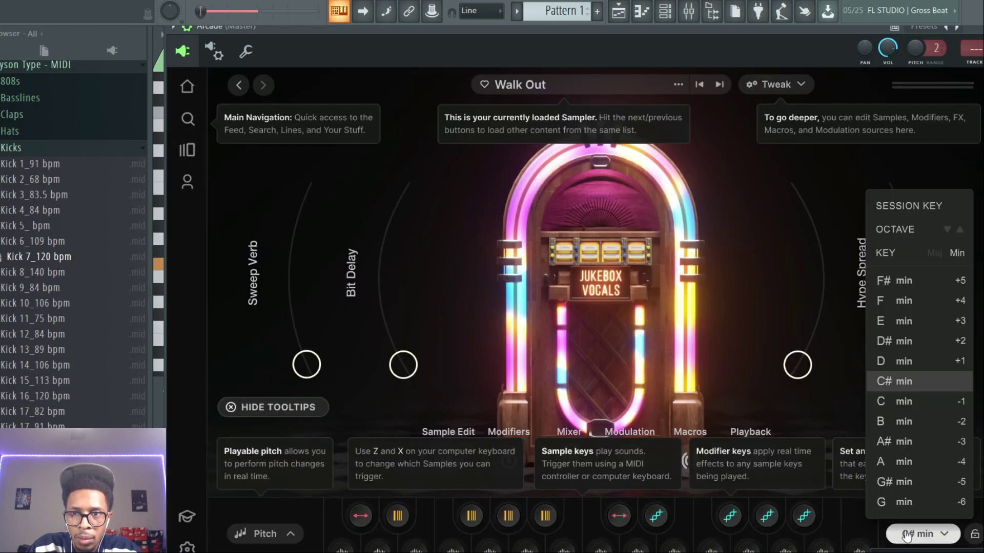
click(894, 301)
Step: Try the Aerogant Bass and A-RNB Bass presets on Signature Rnb #4 and settle on A RNB Bass 2
key(F6)
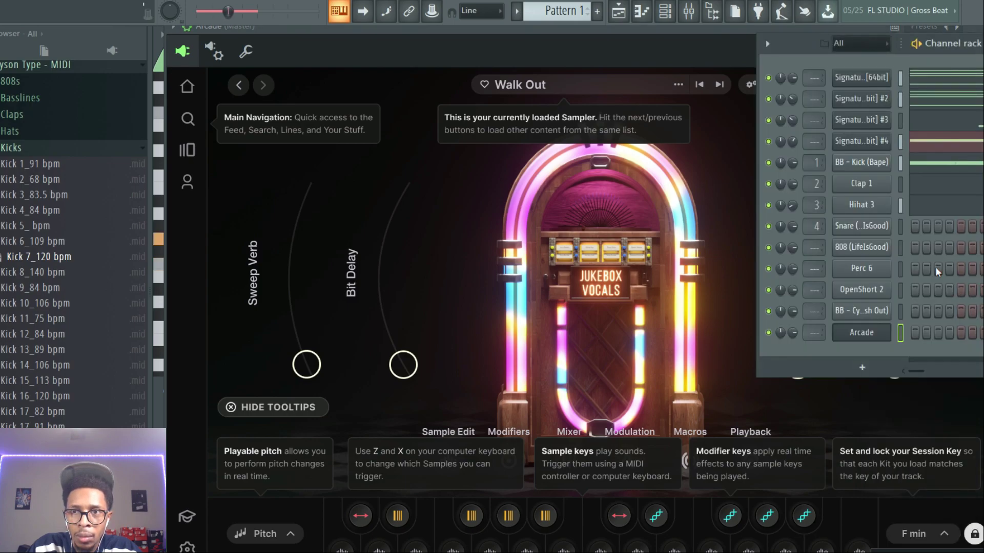
click(875, 139)
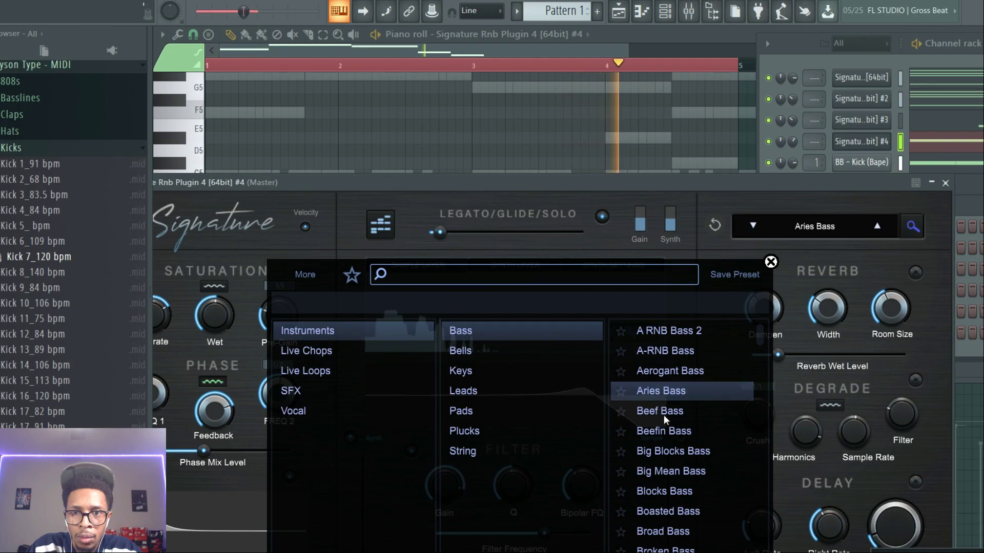
click(664, 372)
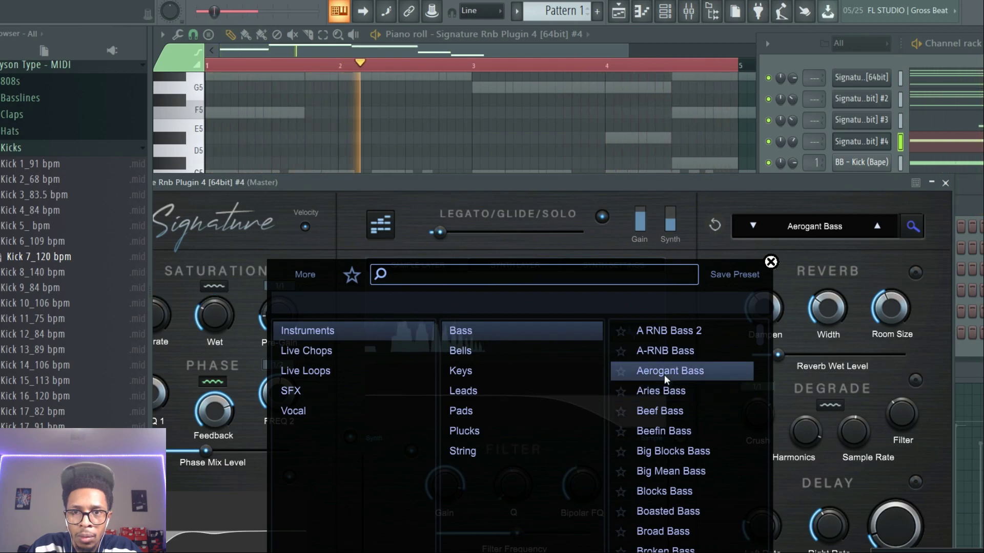
click(666, 350)
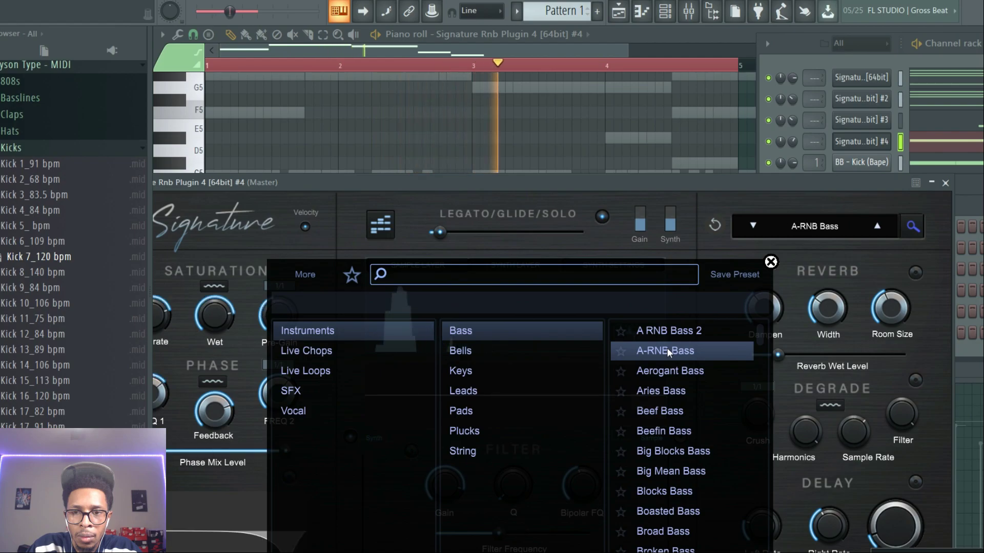
click(675, 330)
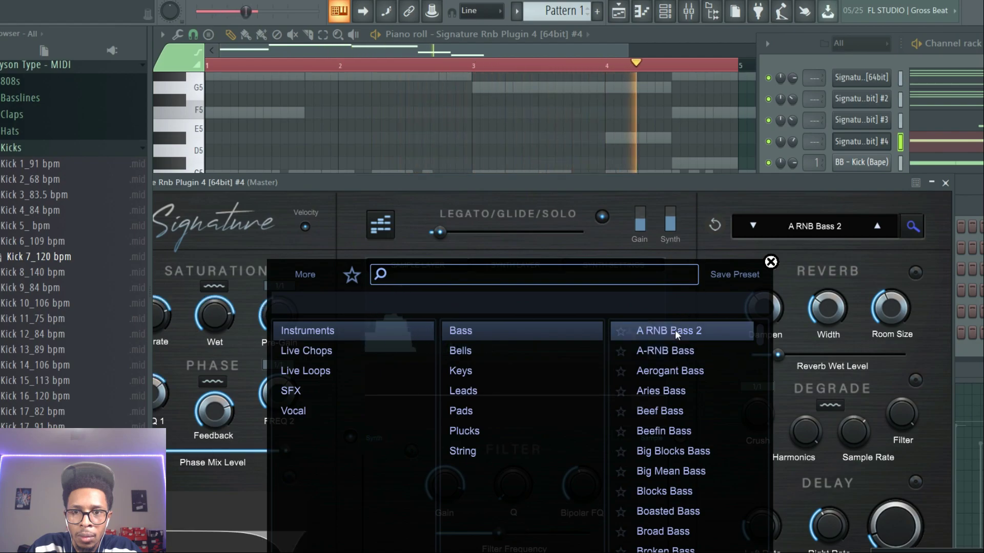
Step: Audition the Big Mean Bass and Kanye Bass presets on Signature Rnb #4, then load Filter Cheese Bass
click(659, 476)
scroll(658, 474, down, 5)
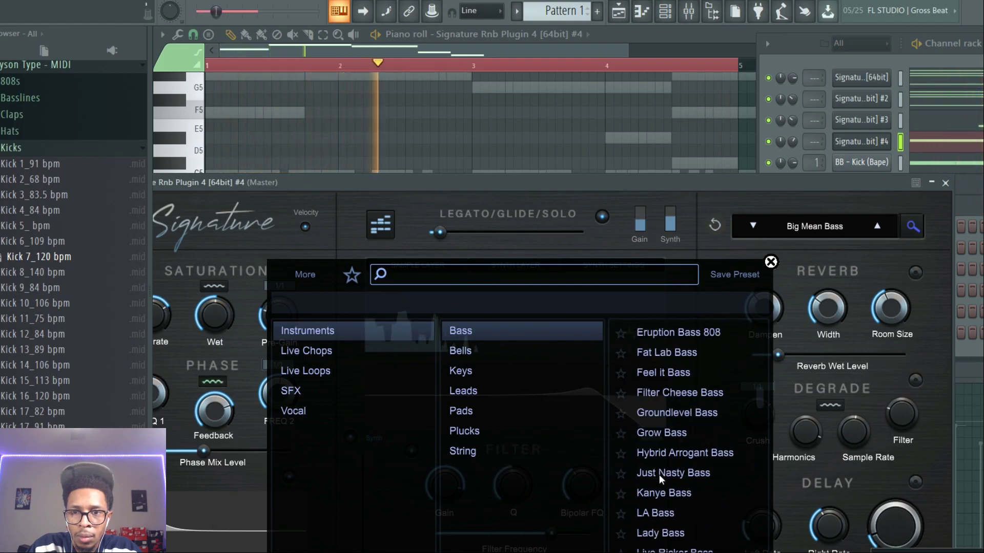
click(660, 494)
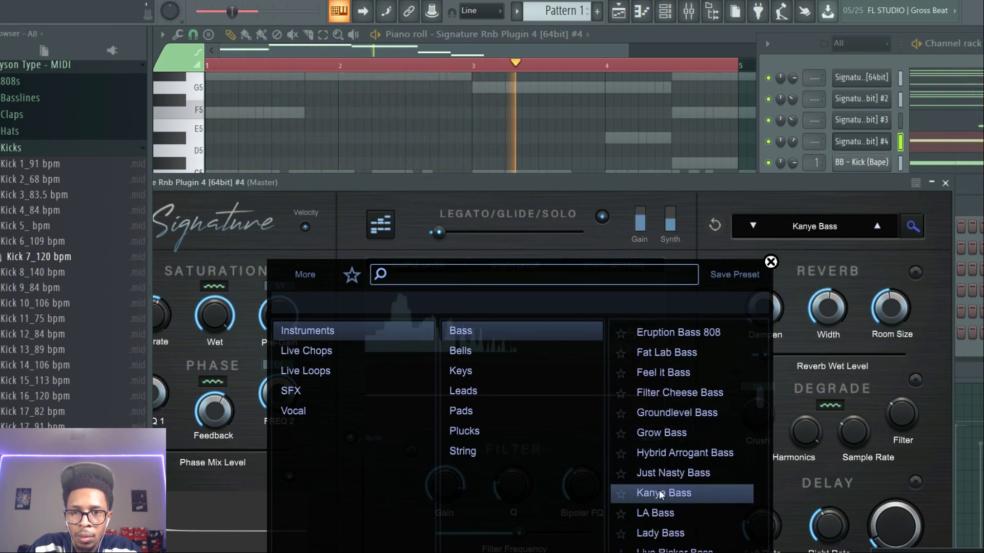
click(661, 392)
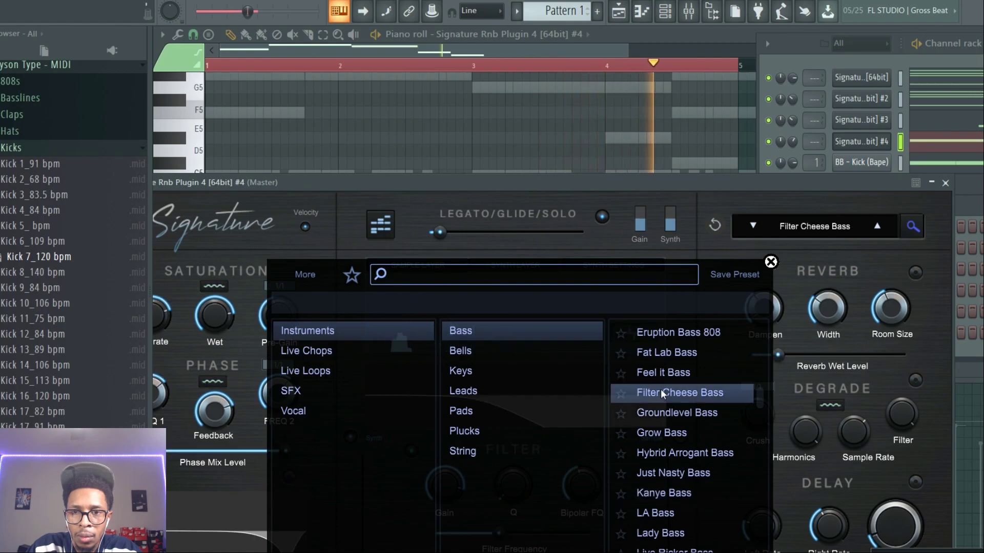
mouse_move(639, 224)
mouse_down()
mouse_move(639, 215)
mouse_move(640, 224)
mouse_up()
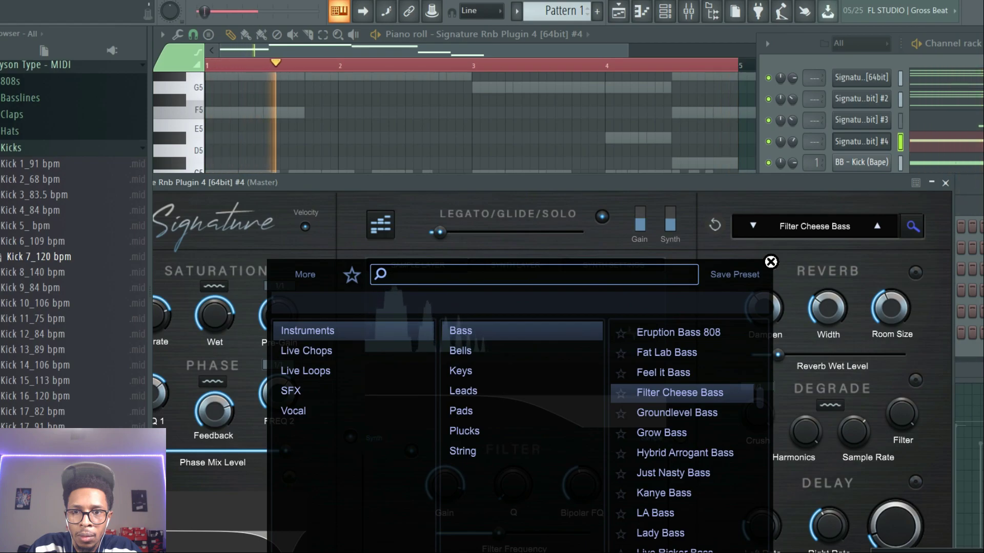
Step: Compare Live Ricker Bass and Feel it Bass with Filter Cheese Bass, keep Filter Cheese Bass and set its gain to 3.1 dB
click(674, 551)
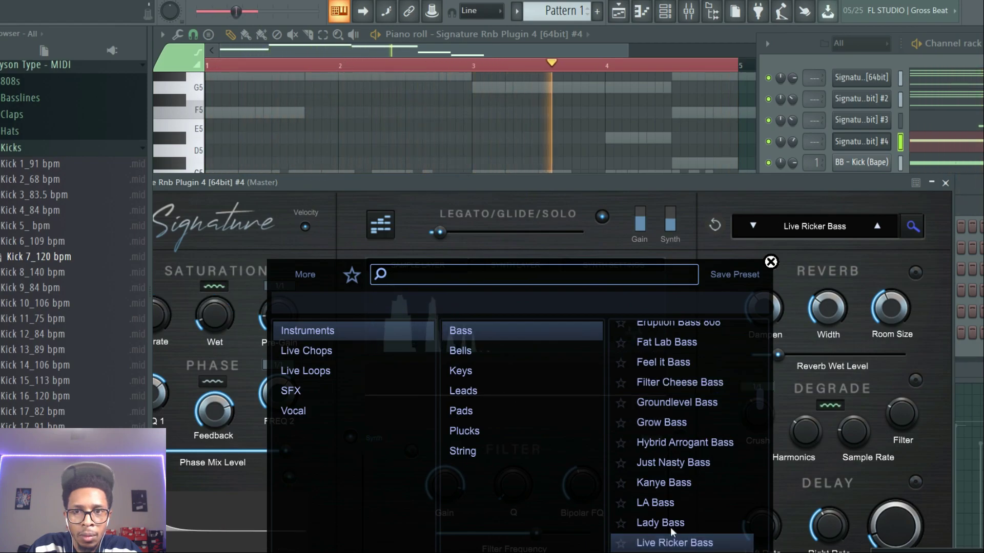
click(663, 380)
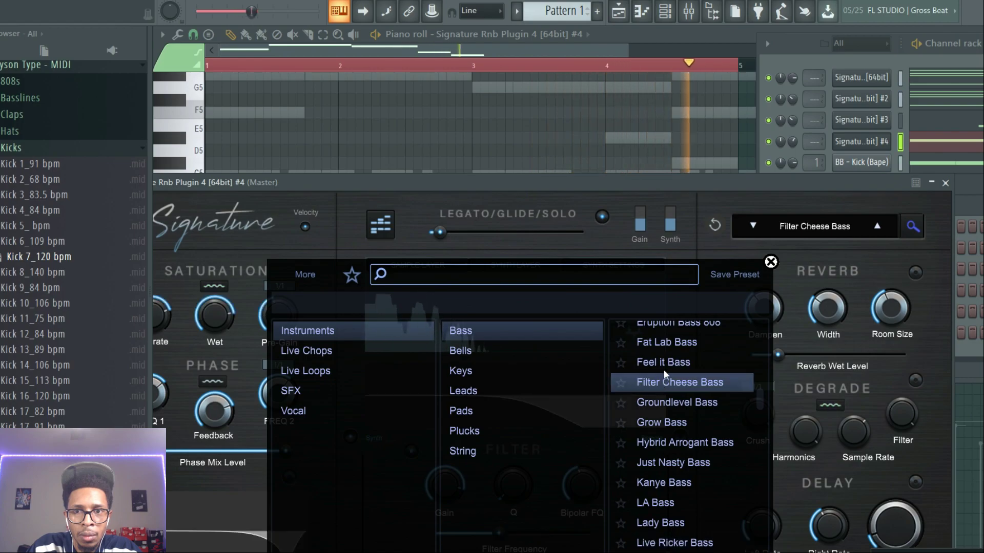
click(662, 364)
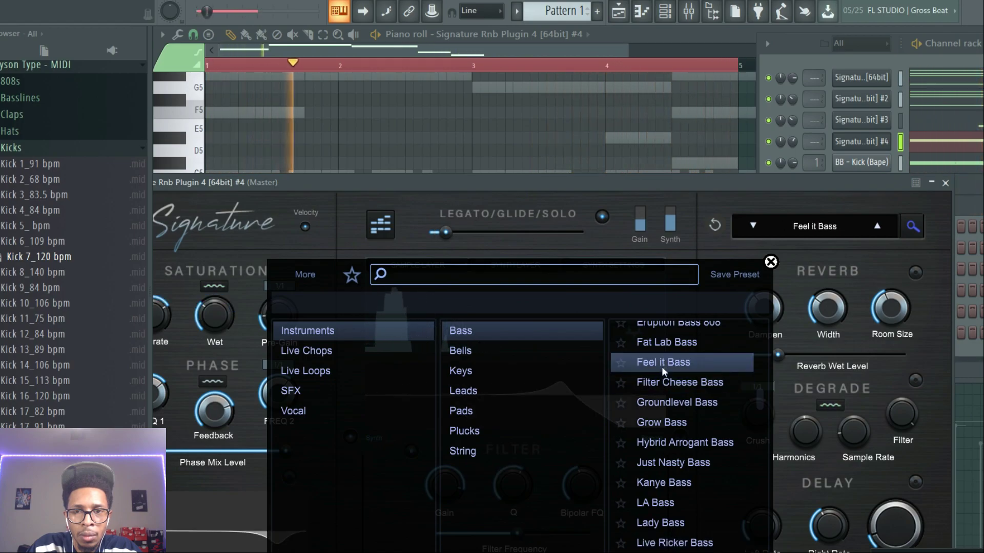
click(663, 382)
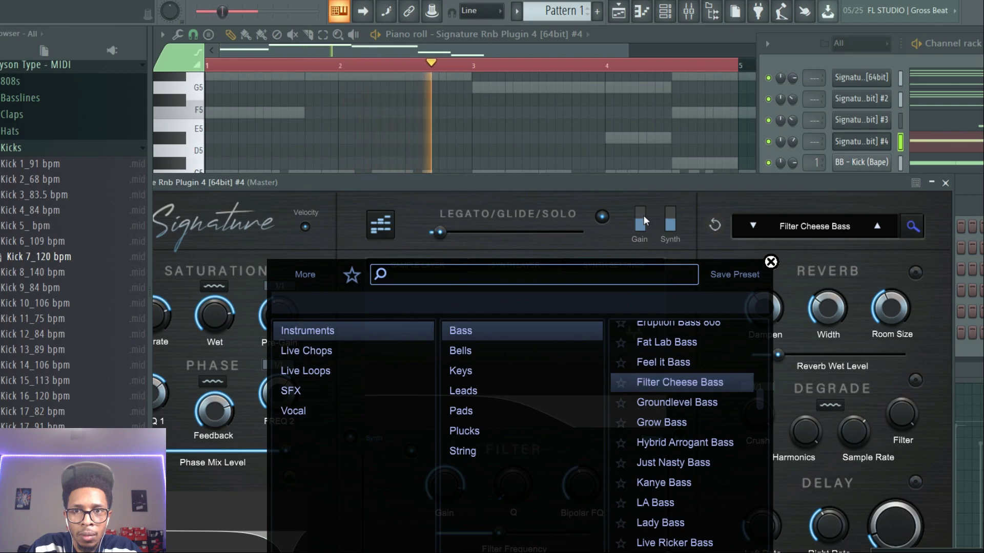
mouse_move(643, 219)
drag(642, 216, 644, 222)
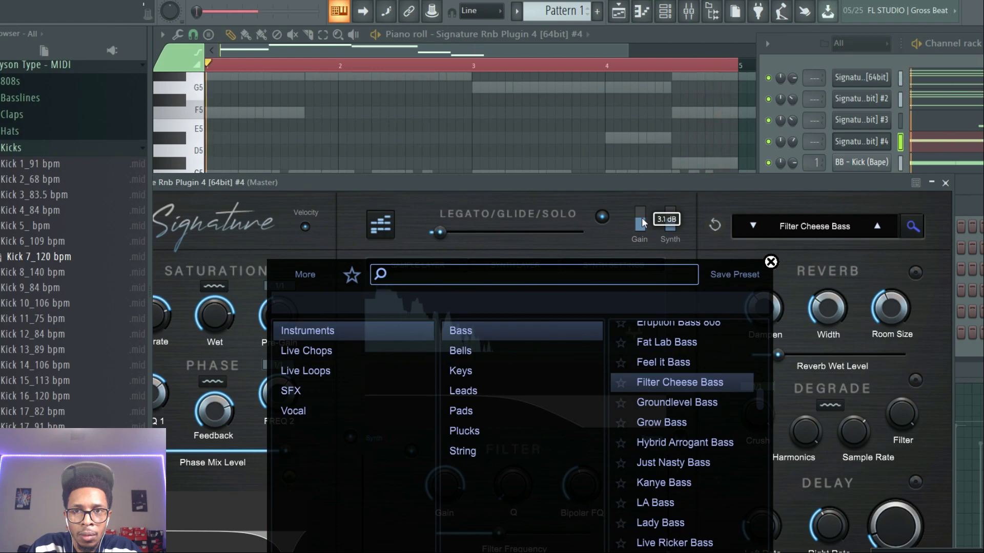
Step: Open the Arcade instrument and adjust its output volume
click(864, 58)
click(871, 331)
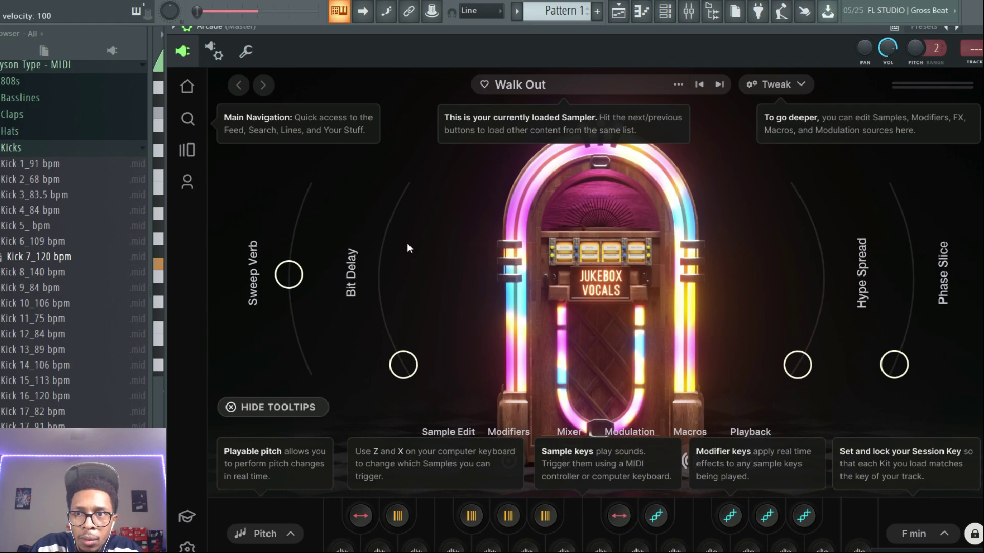
drag(927, 85, 933, 85)
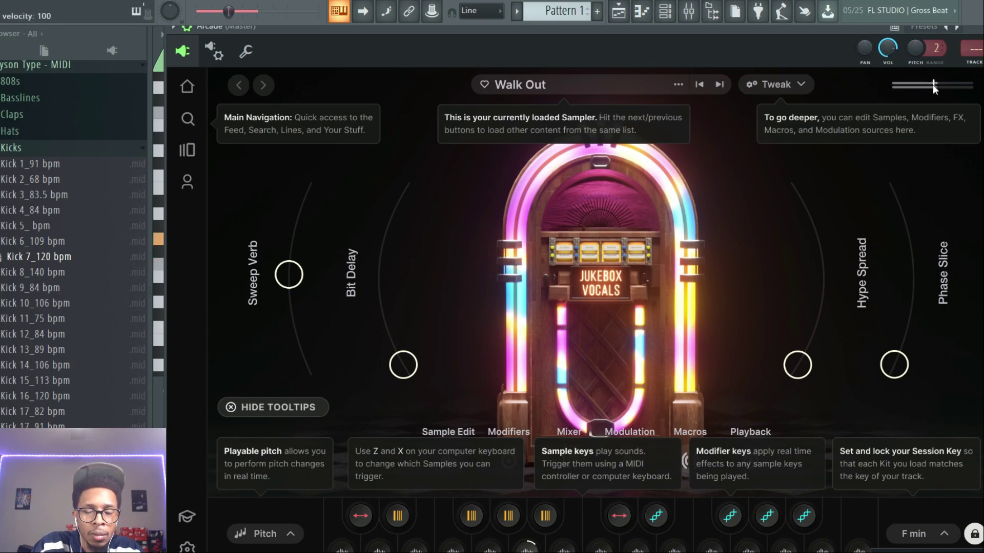
Step: Add a C4 note at the start of bar 1 in Arcade's piano roll and play the loop
key(Escape)
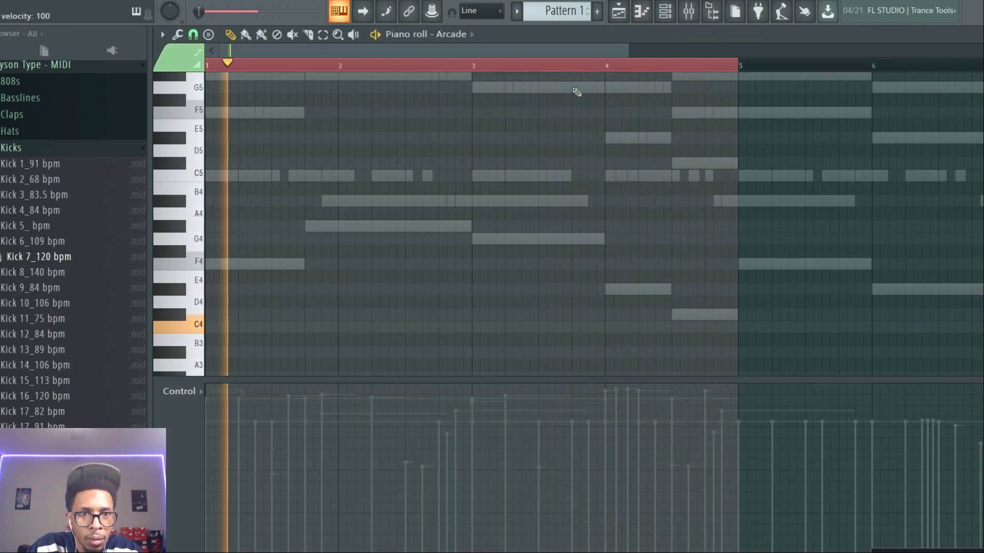
click(220, 325)
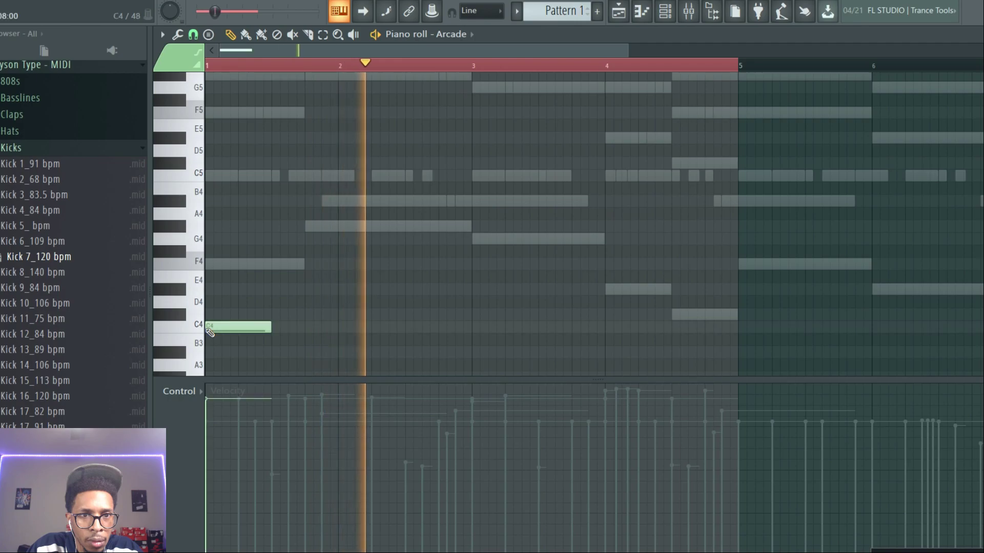
key(space)
key(space)
key(space)
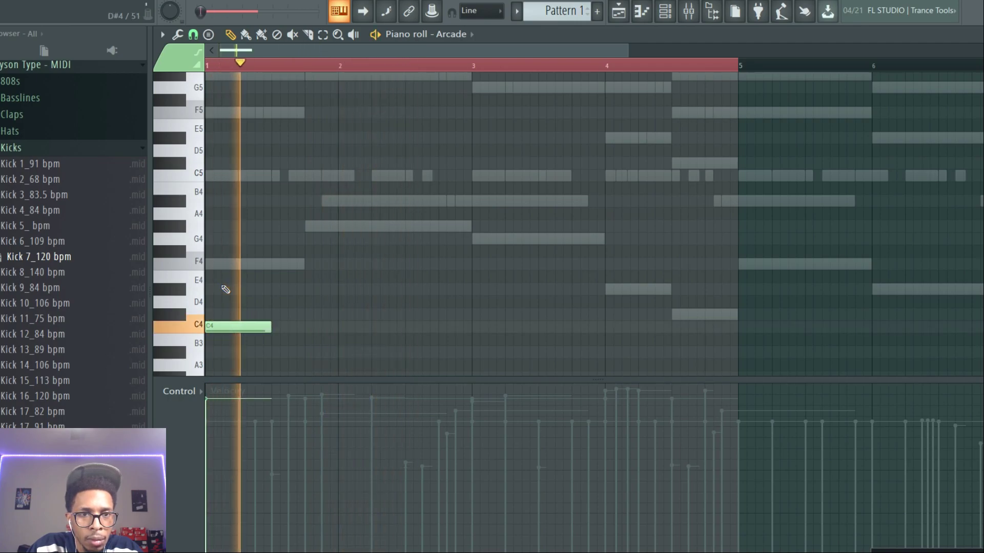
key(space)
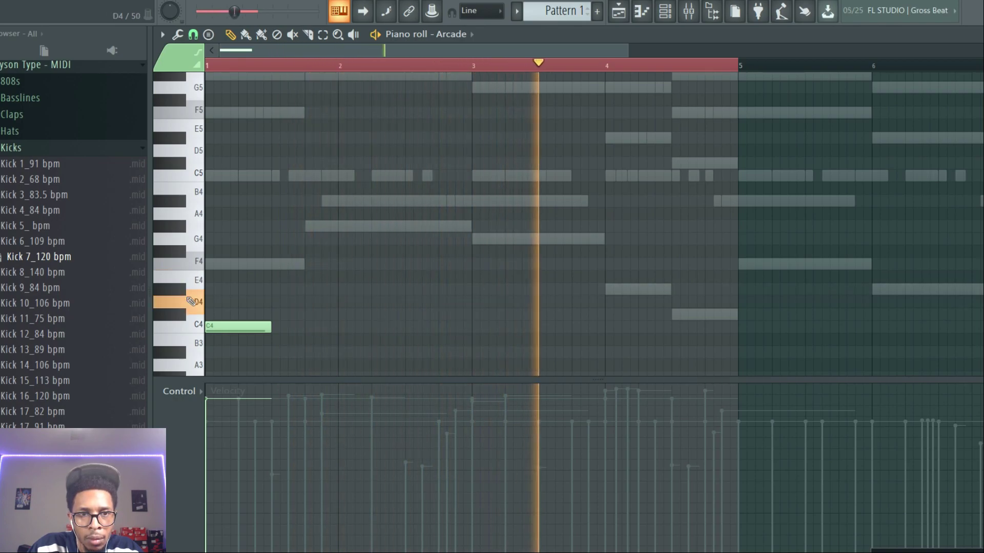
Step: Reopen the Arcade instrument and set its output volume to 0.60
key(F6)
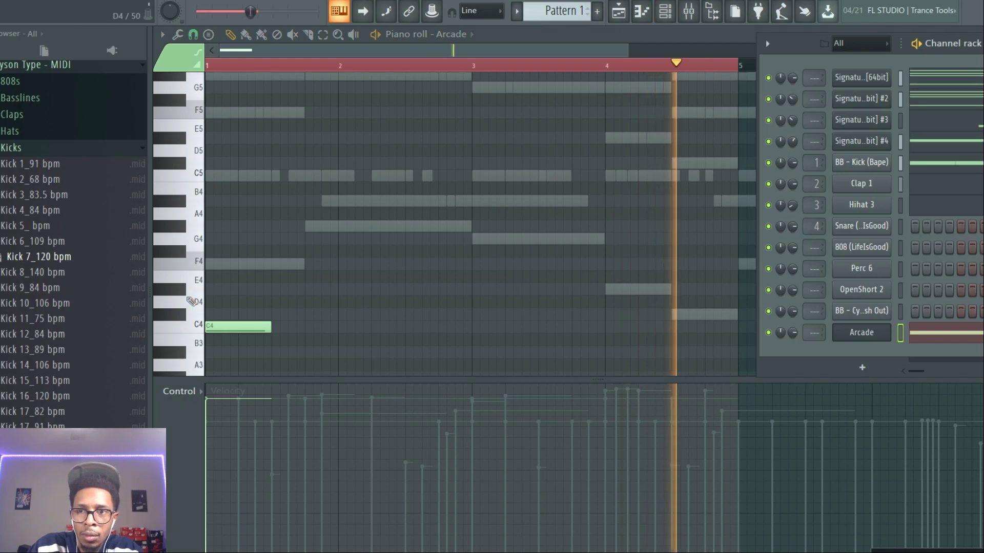
click(861, 333)
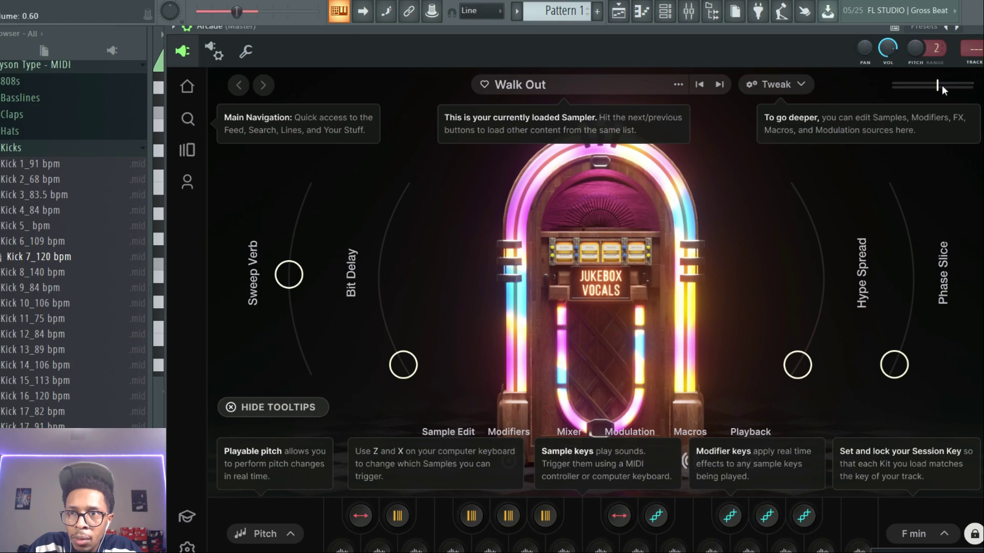
key(F6)
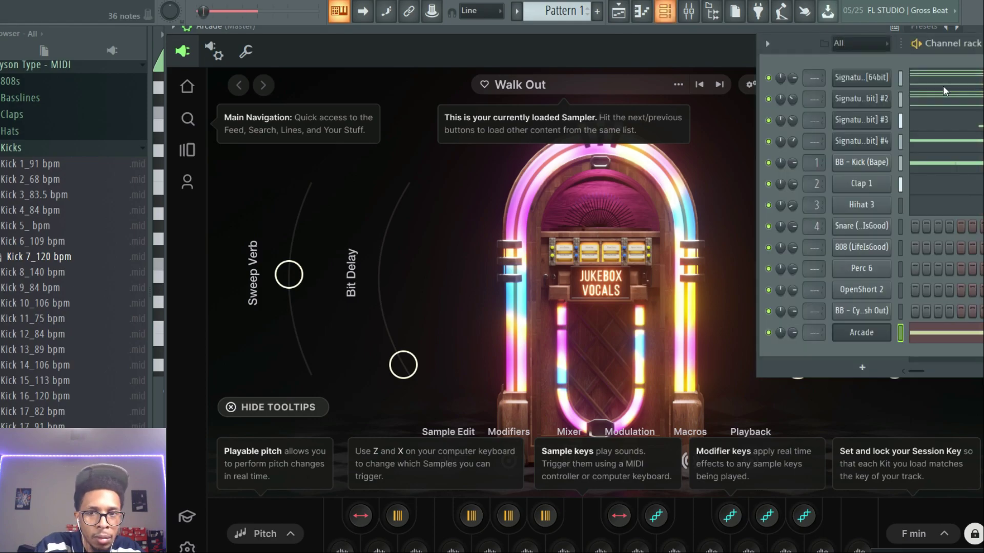
Step: Reopen Arcade's piano roll, select bars 1 to 4 as the loop range and start playback
click(957, 330)
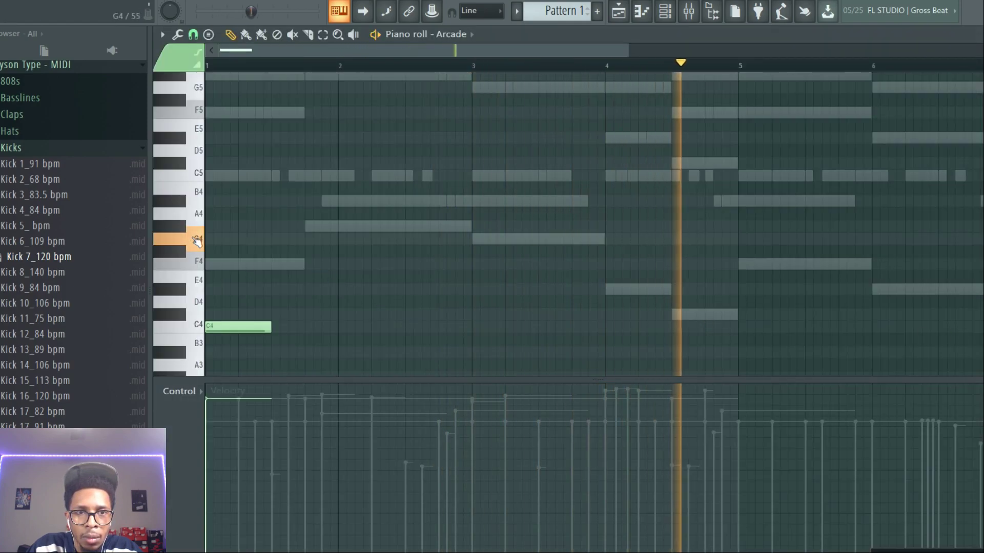
key(space)
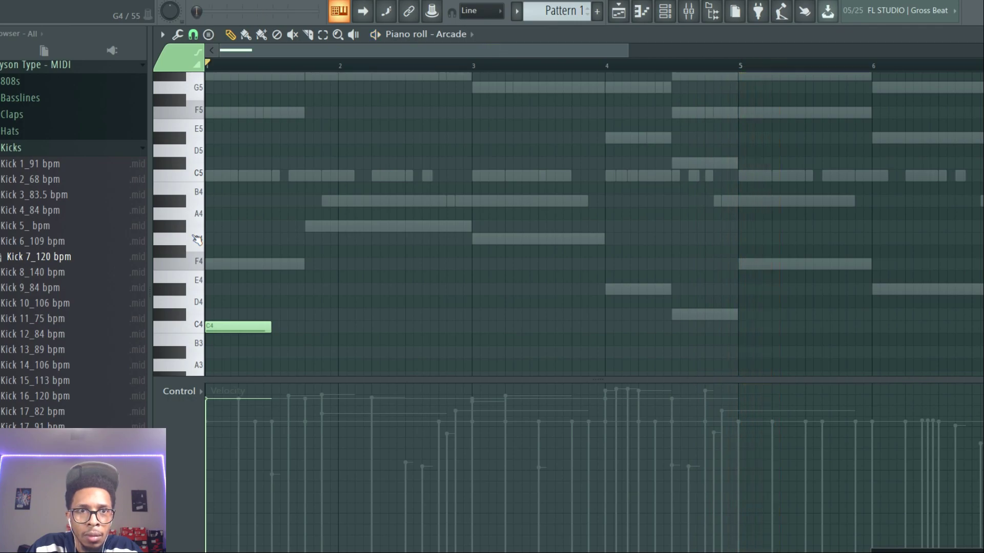
drag(210, 64, 717, 91)
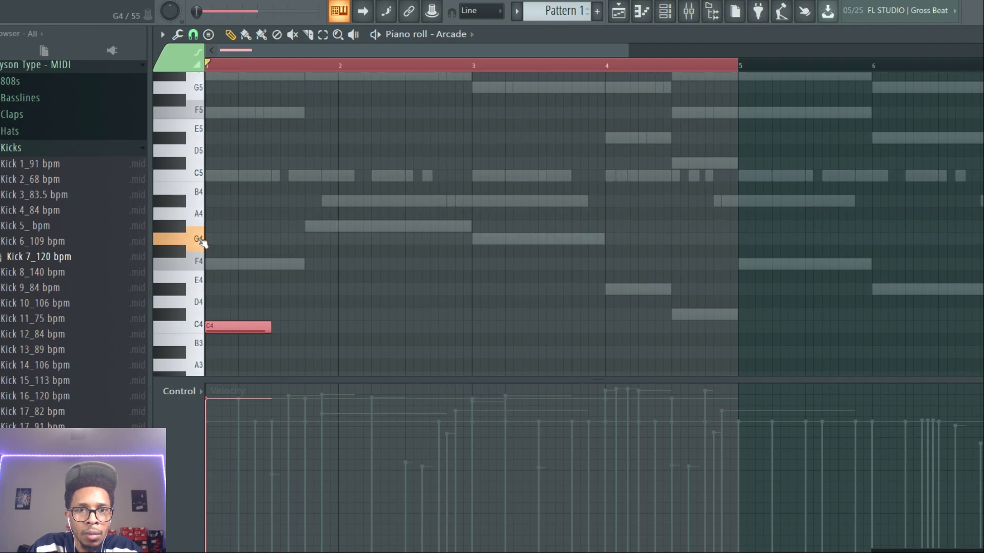
key(space)
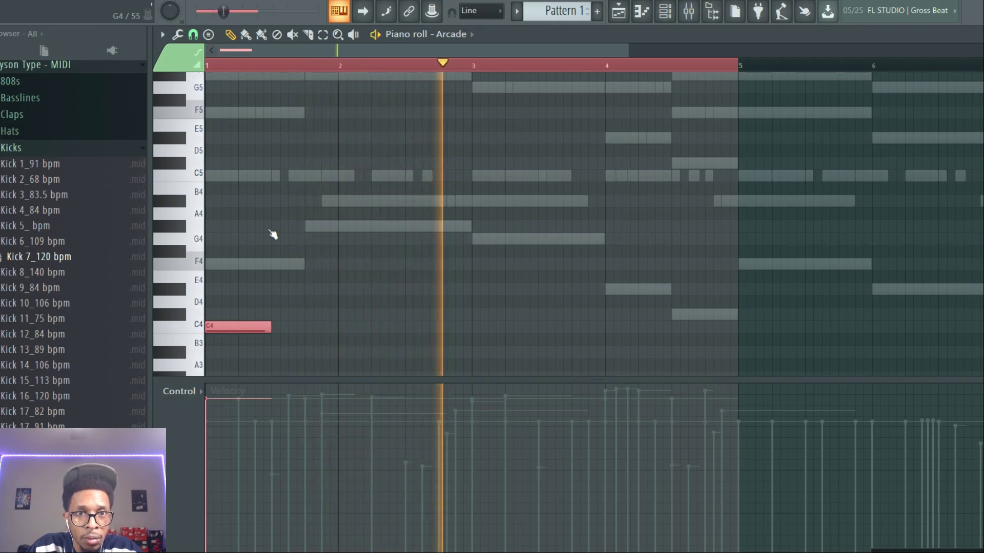
Step: Add a G4 note at the start of bar 2 in the Arcade part and check it in playback
click(344, 239)
key(space)
key(space)
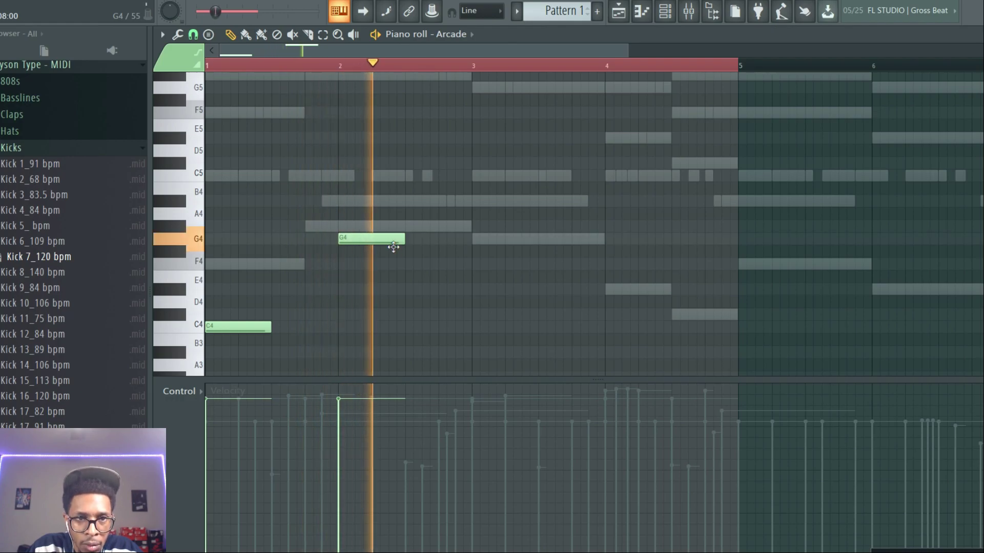
key(space)
Step: Open Arcade's sample editor on the Honest Vocals Love Aint No Game 01 sample and set Arcade's output volume to 0.71
key(F6)
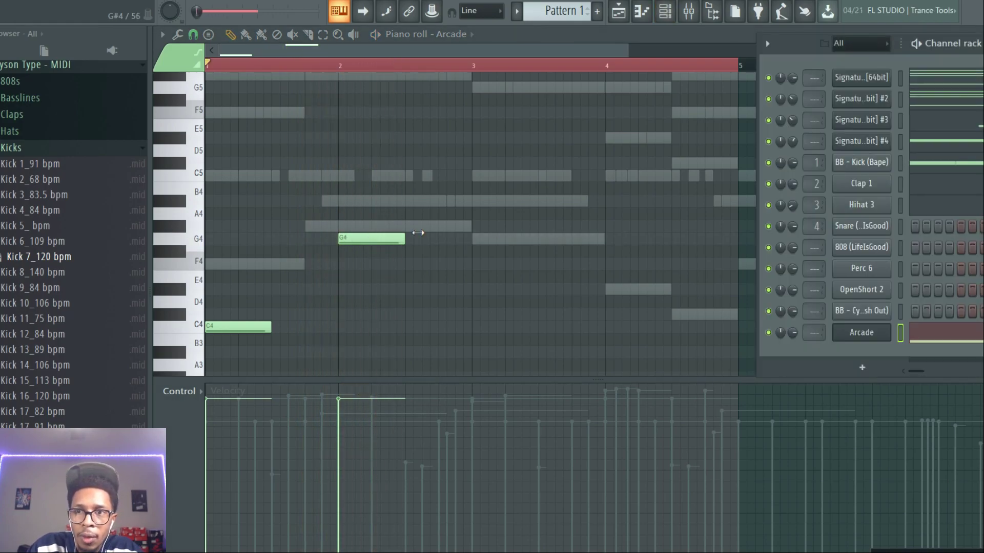
click(871, 332)
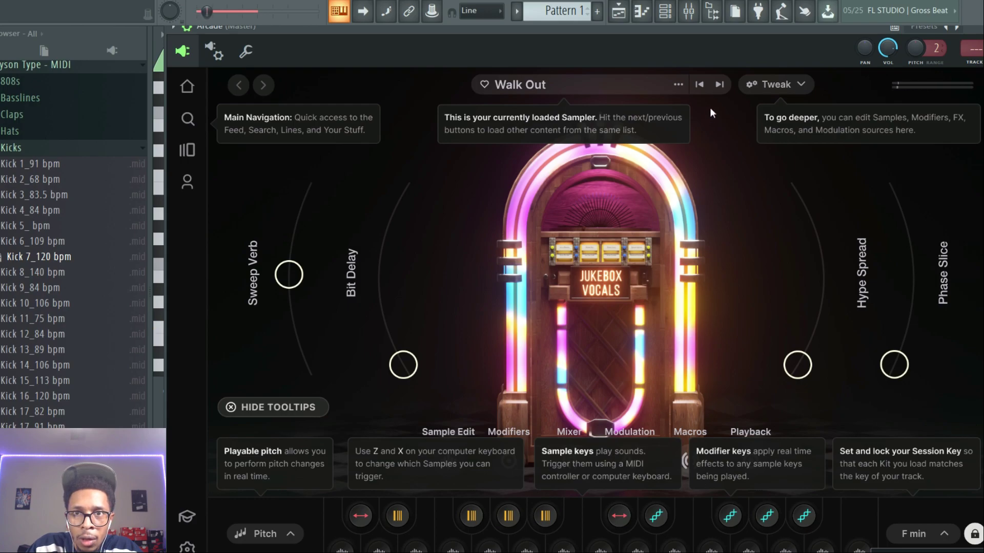
drag(716, 29, 713, 1)
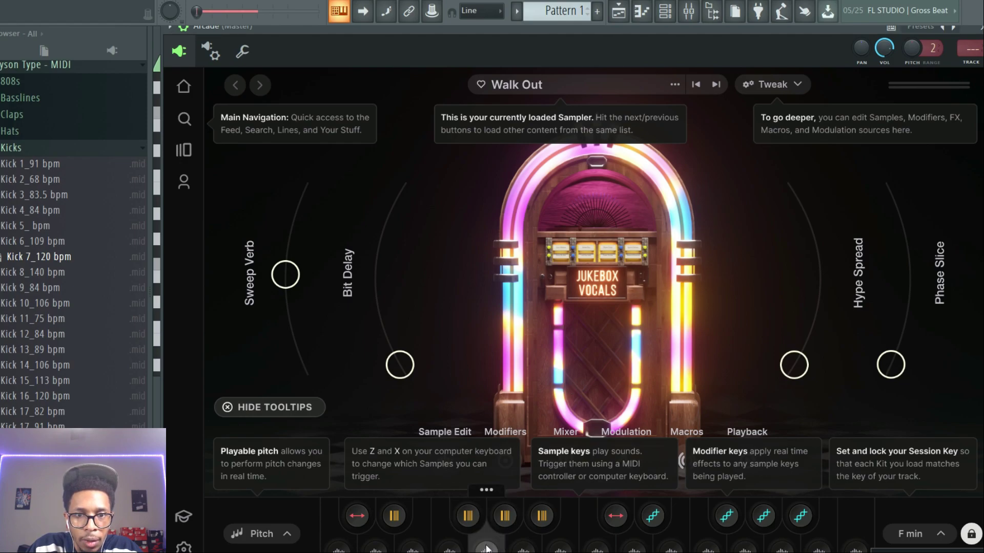
click(486, 490)
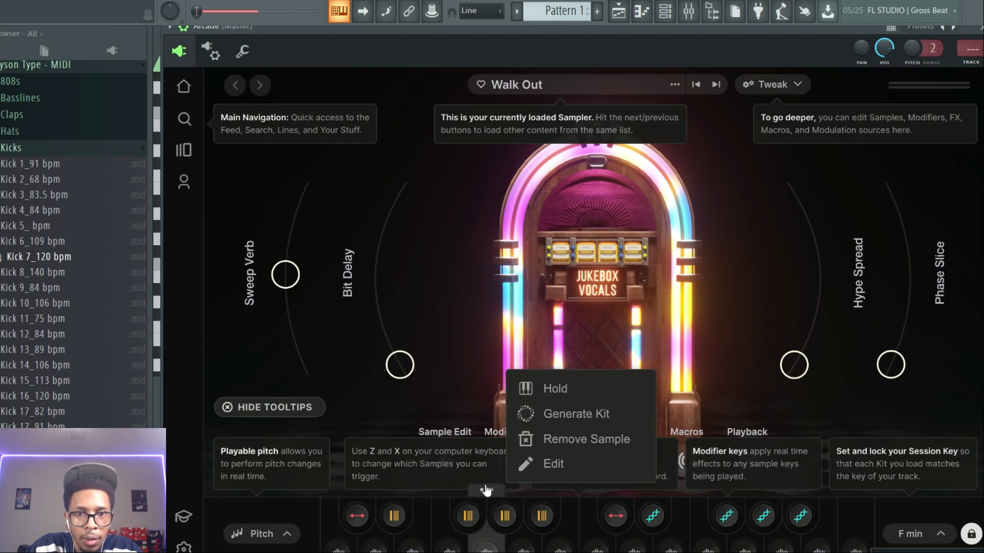
click(559, 467)
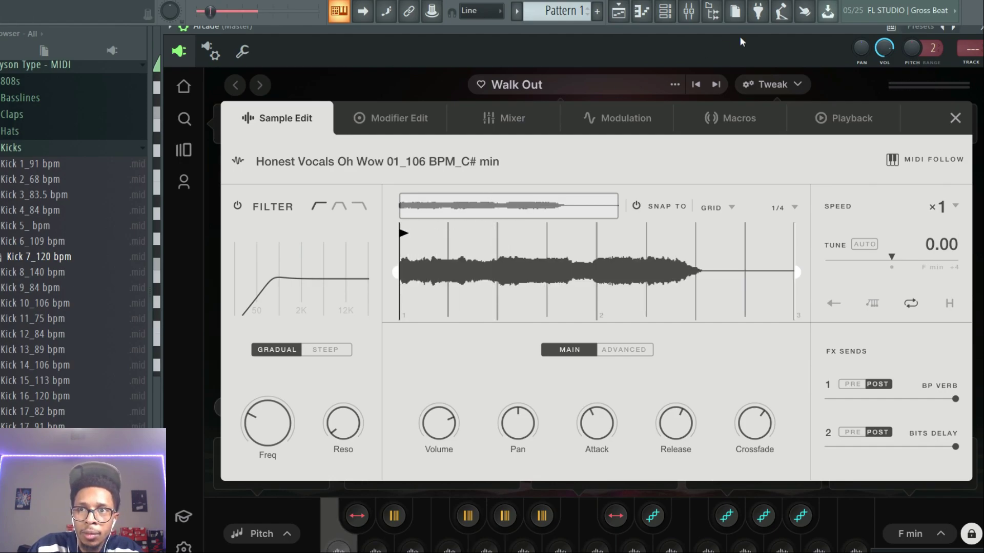
drag(930, 82, 934, 83)
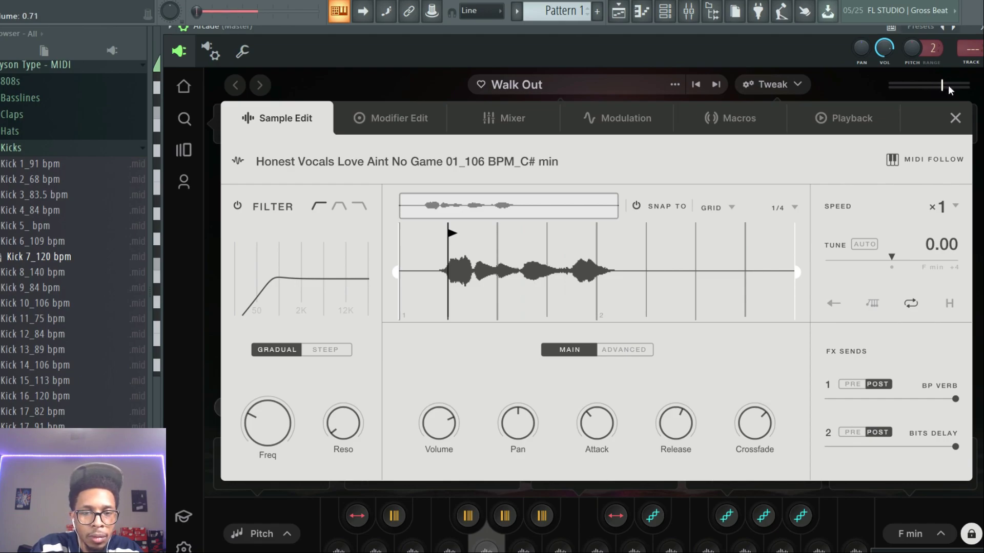
Step: Add half-bar G4 vocal notes at the starts of bars 3 and 4 in the Arcade part while the loop plays
key(F7)
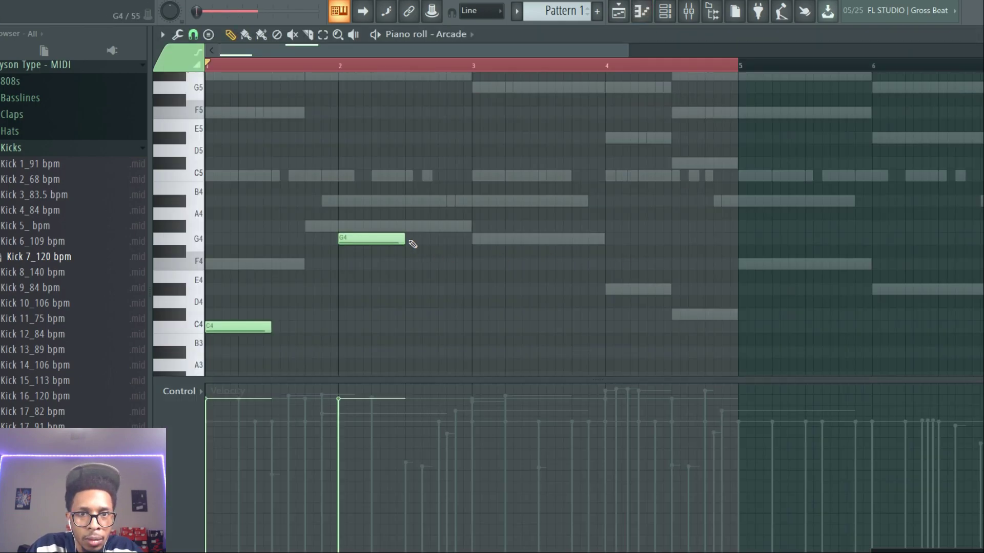
key(space)
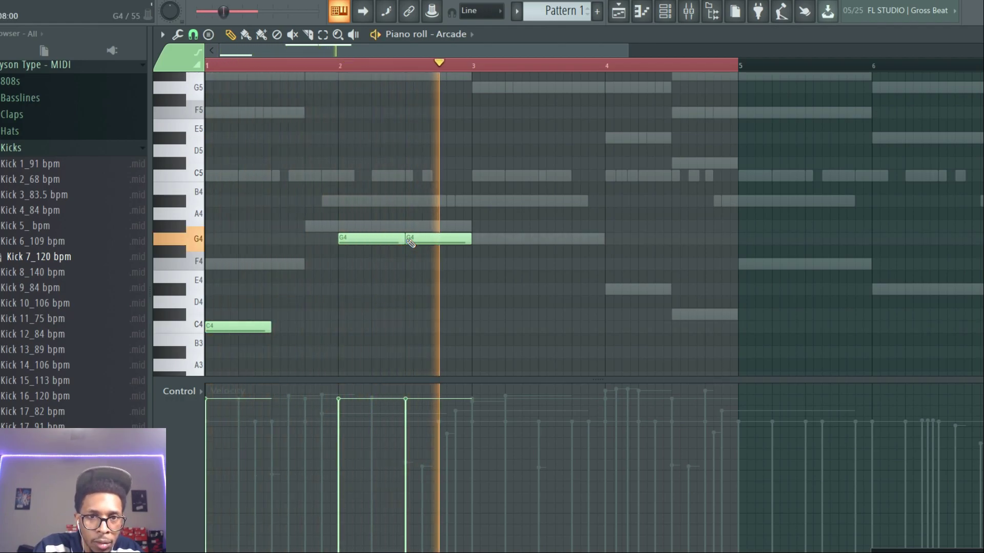
key(space)
key(space)
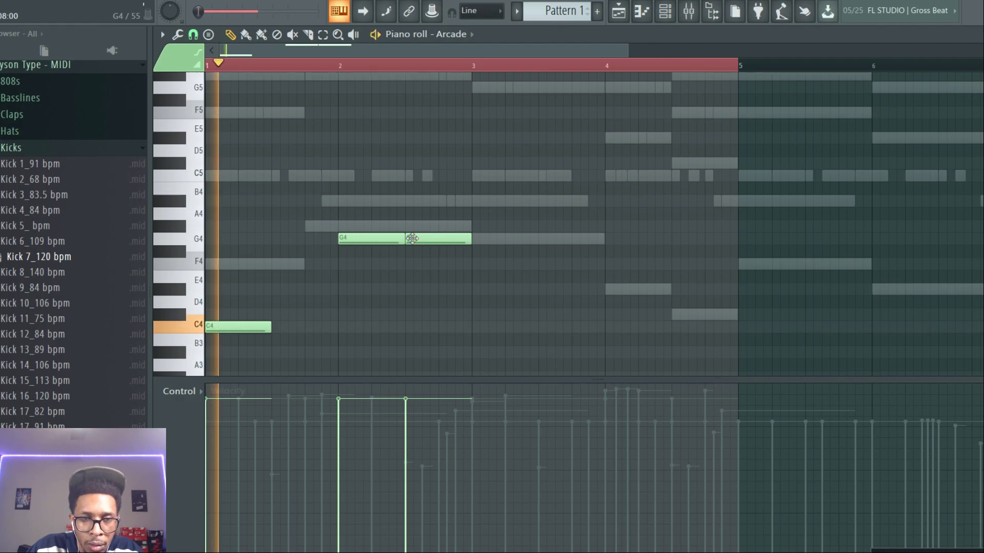
drag(412, 239, 479, 238)
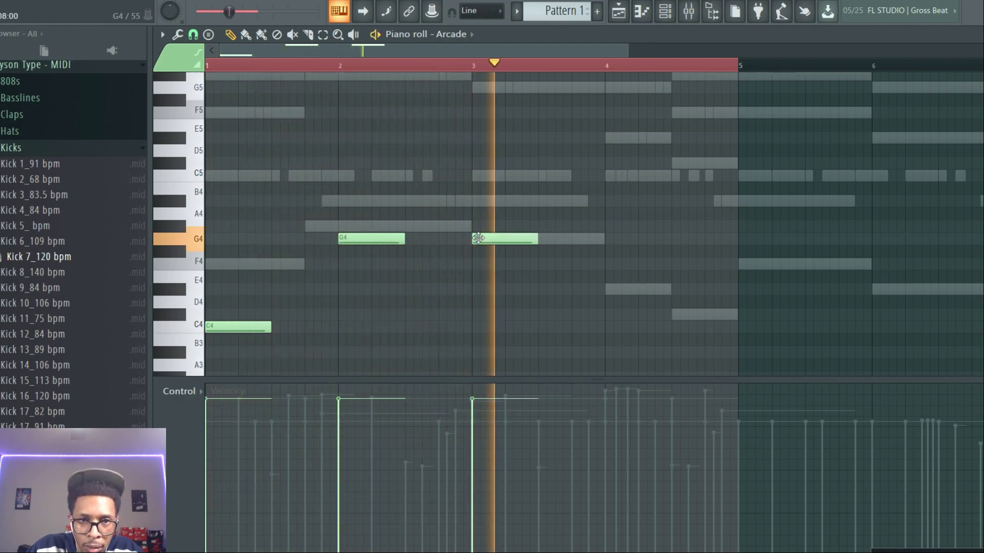
click(607, 241)
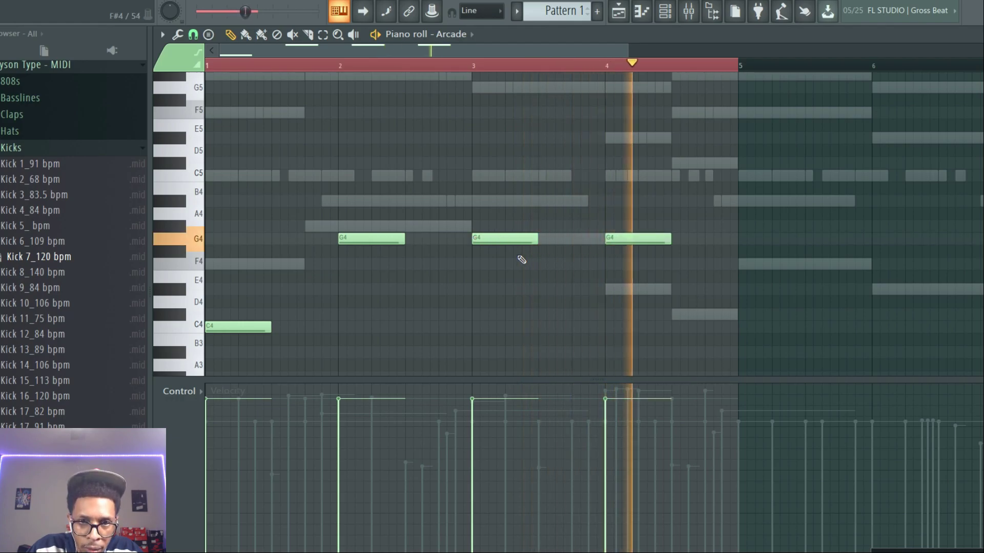
key(F6)
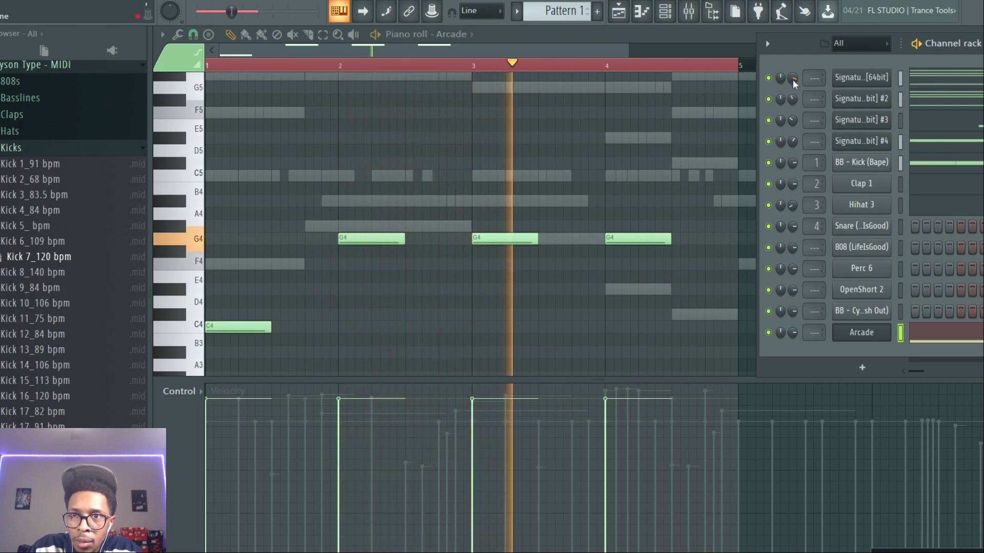
Step: Bring Arcade back up, fine-tune its output volume at 0.71 and close the sample editor
click(866, 333)
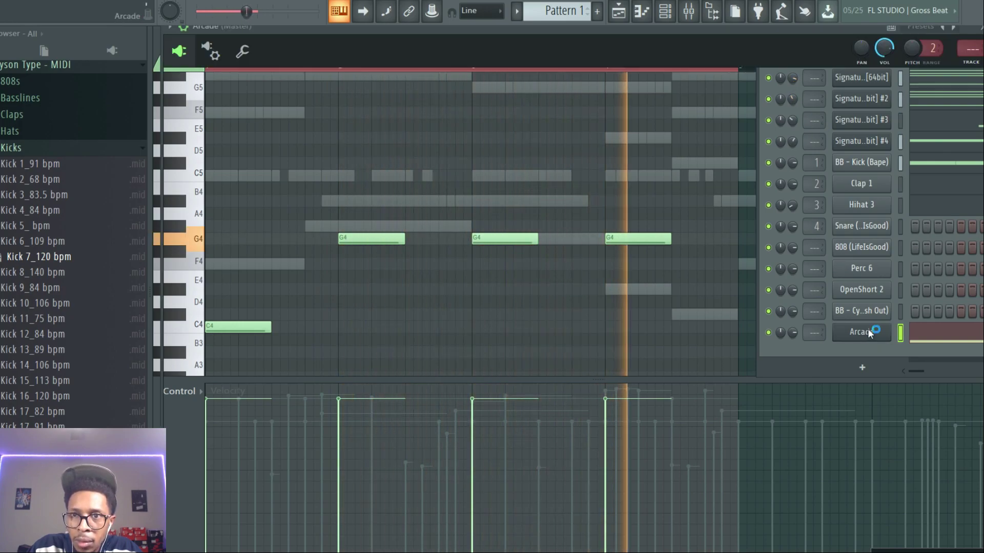
drag(946, 82, 943, 88)
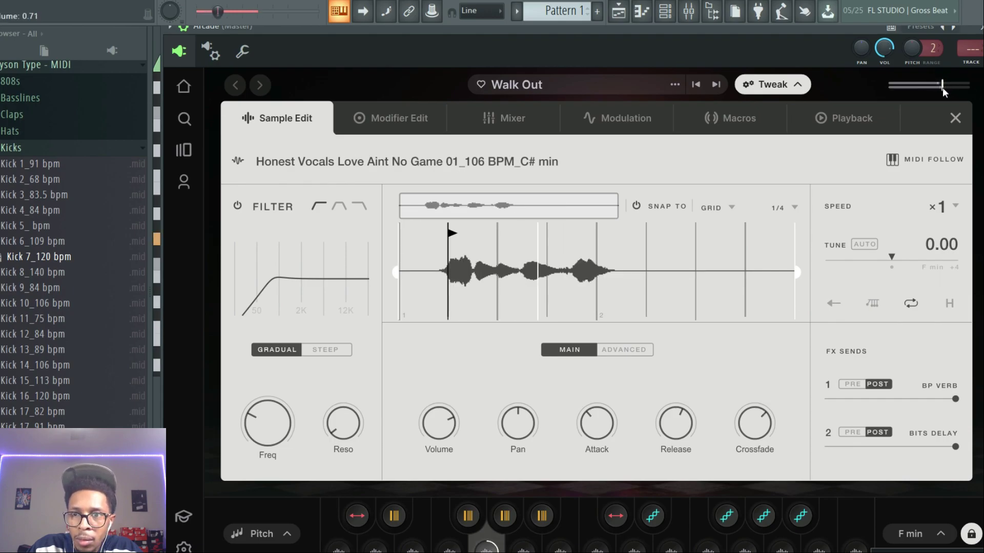
click(956, 119)
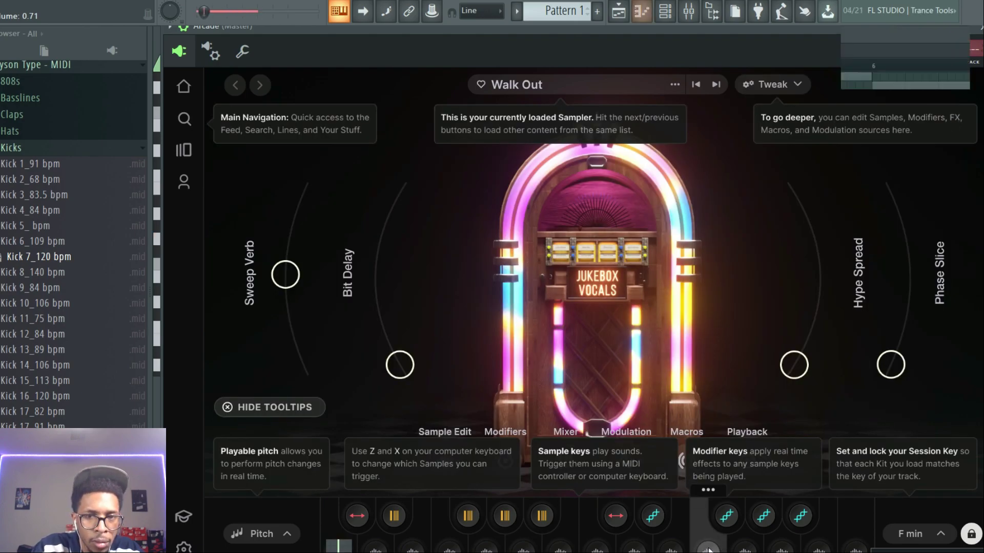
Step: Add a G5 note on the last beat of bar 4 in the Arcade part and shorten it to end at bar 5
key(F7)
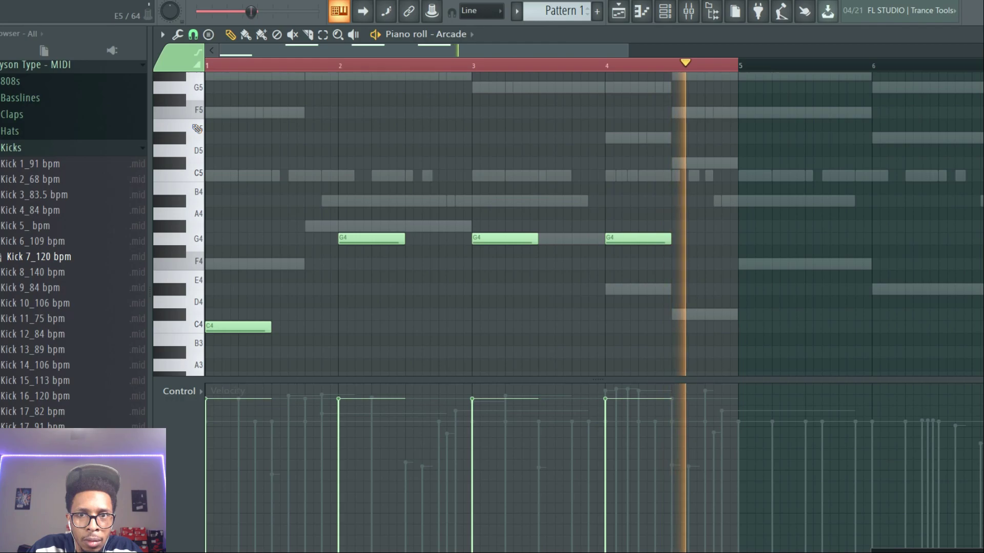
click(197, 90)
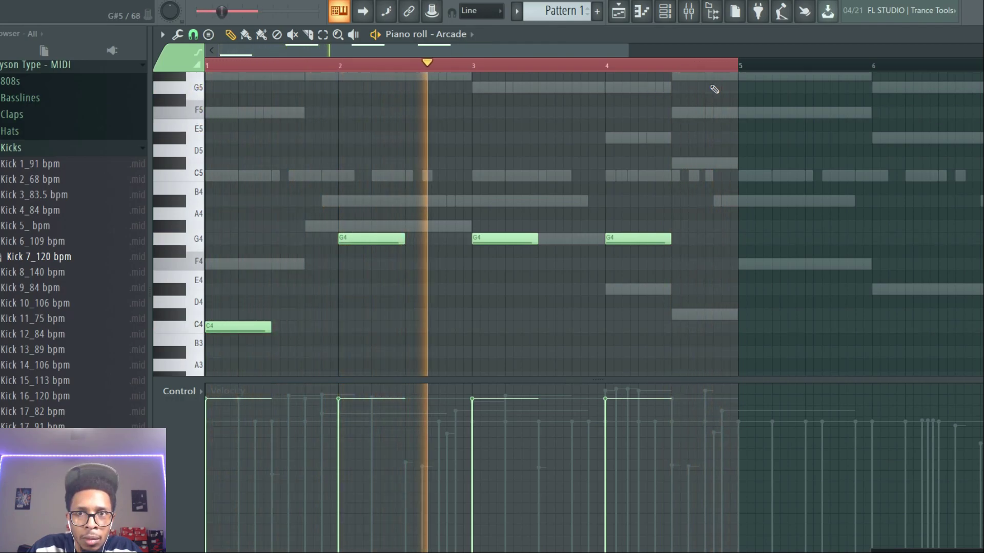
click(715, 89)
drag(770, 87, 733, 93)
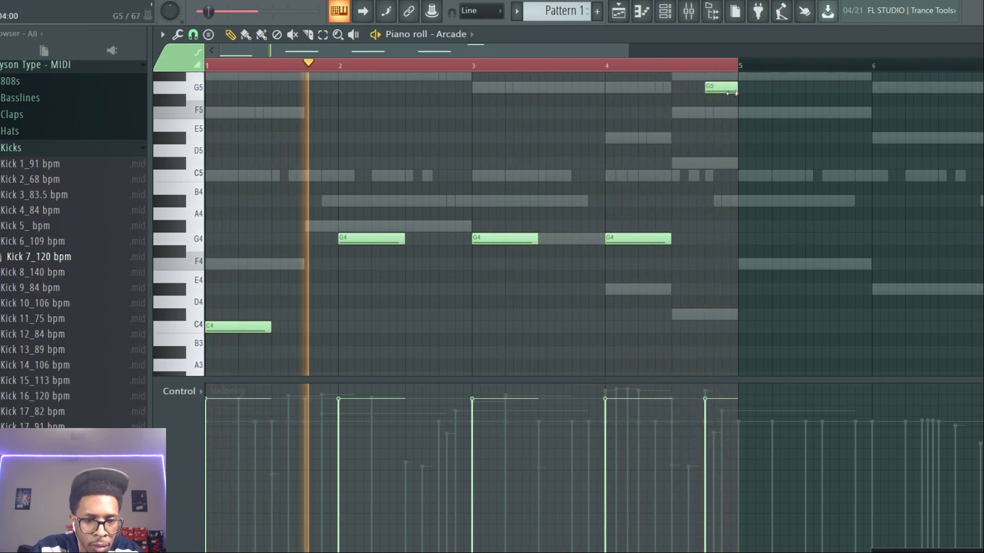
Step: Stop playback and mute the BB - Kick (Bape), Clap 1 and Hihat 3 channels
key(F6)
key(space)
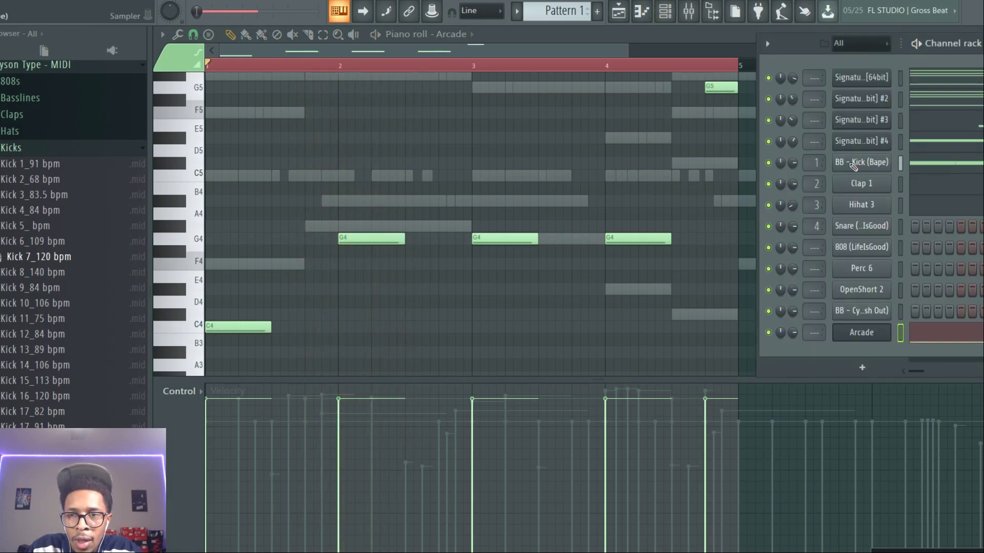
click(768, 163)
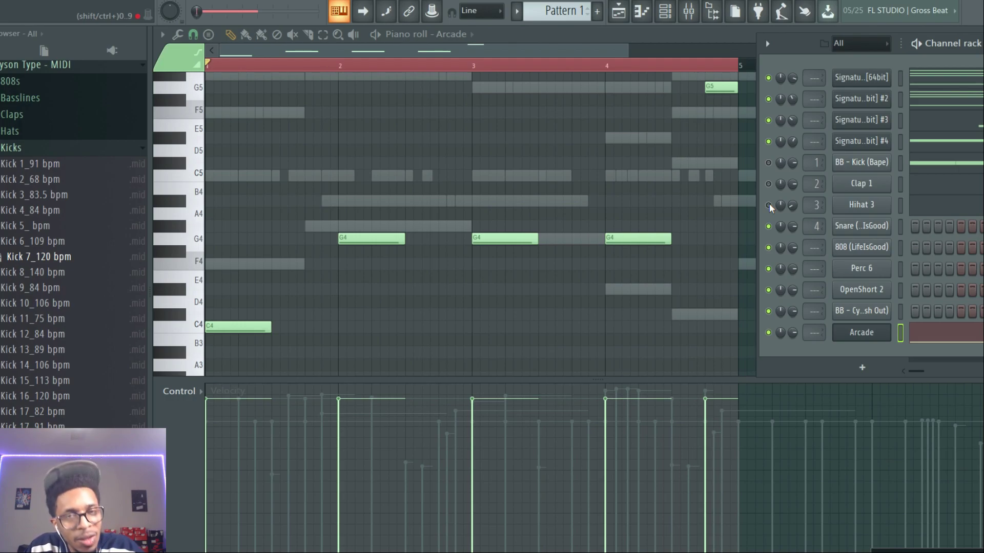
Step: Play the four-bar loop to hear the Arcade vocals with the melodic layers without drums, then restart it
key(space)
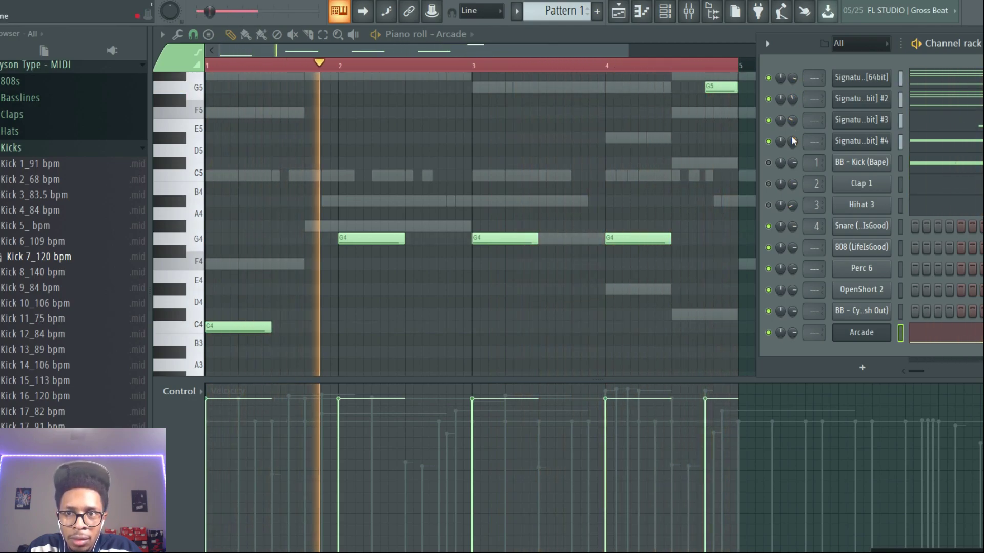
key(space)
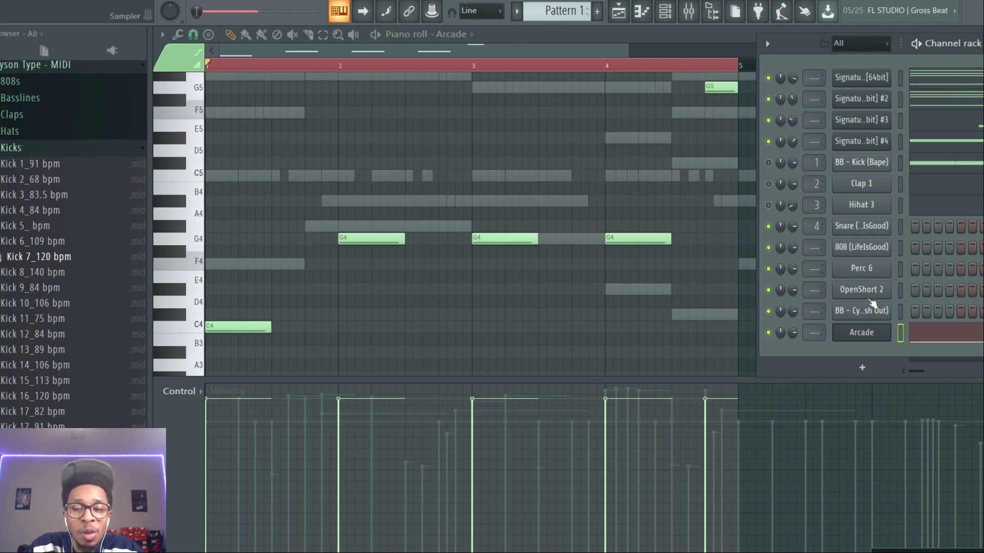
key(space)
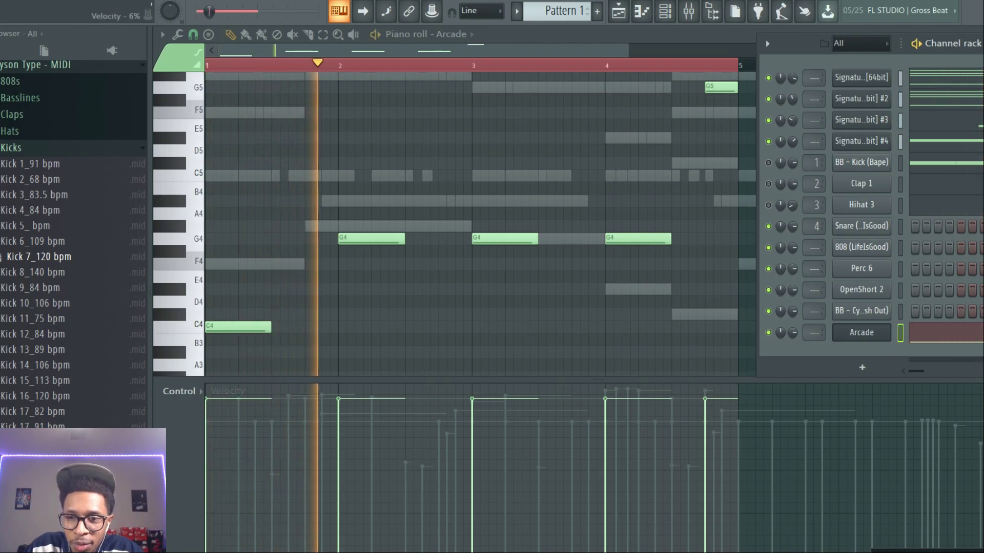